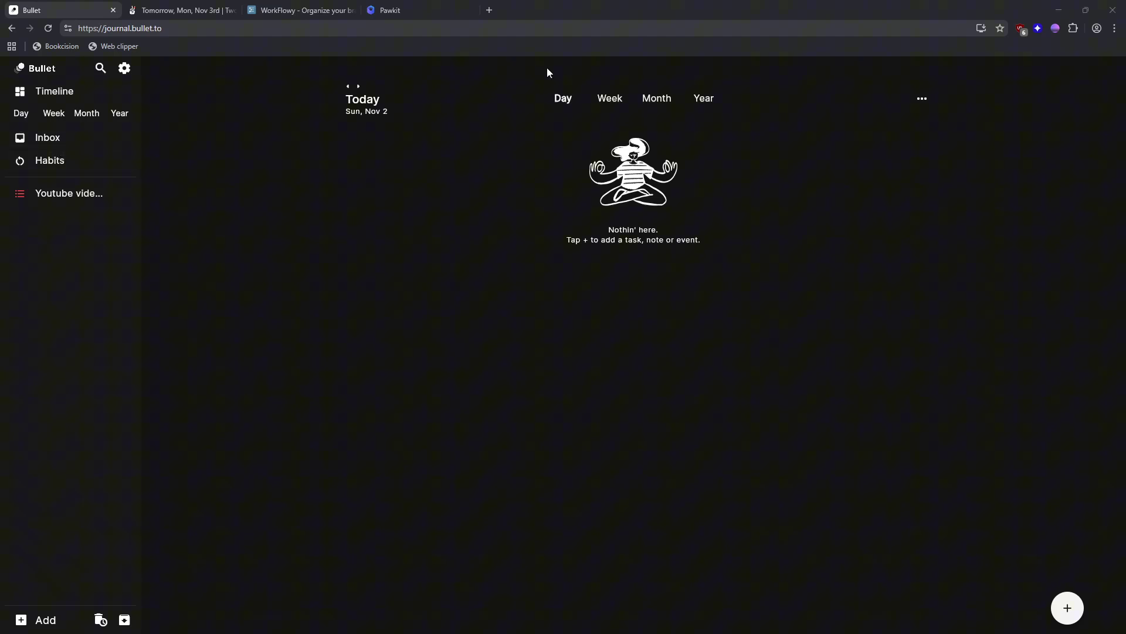
Start a new Bullet entry for today, Sun Nov 2, using the + button.
left_click(1062, 604)
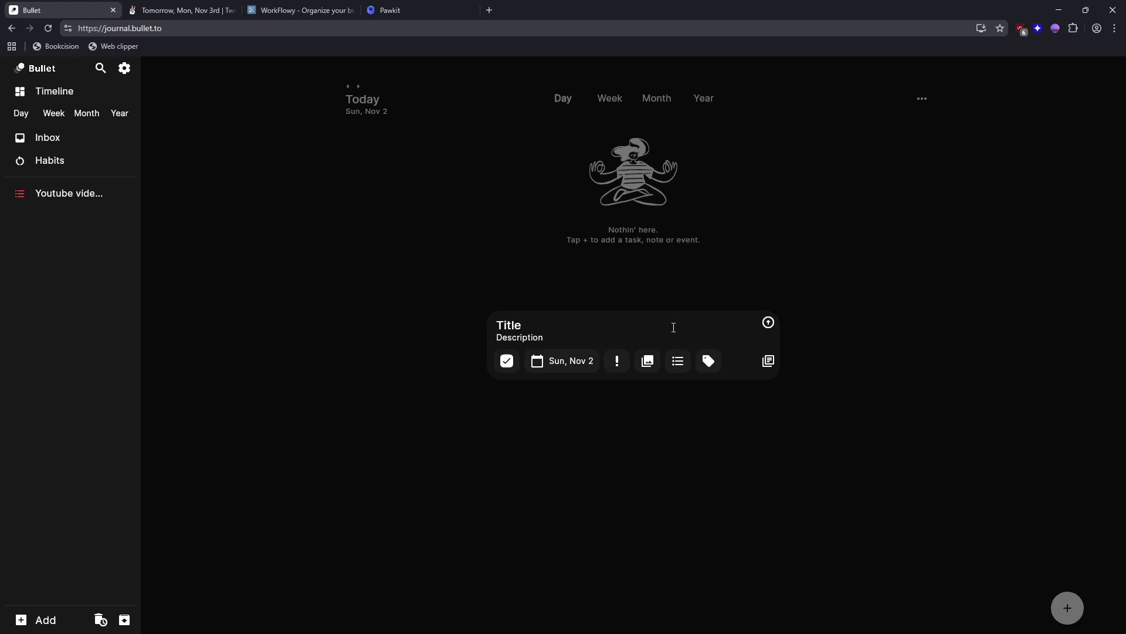
Close the composer, accept Bullet notifications, and dismiss Chrome's notification permission prompt.
left_click(1030, 524)
left_click(729, 370)
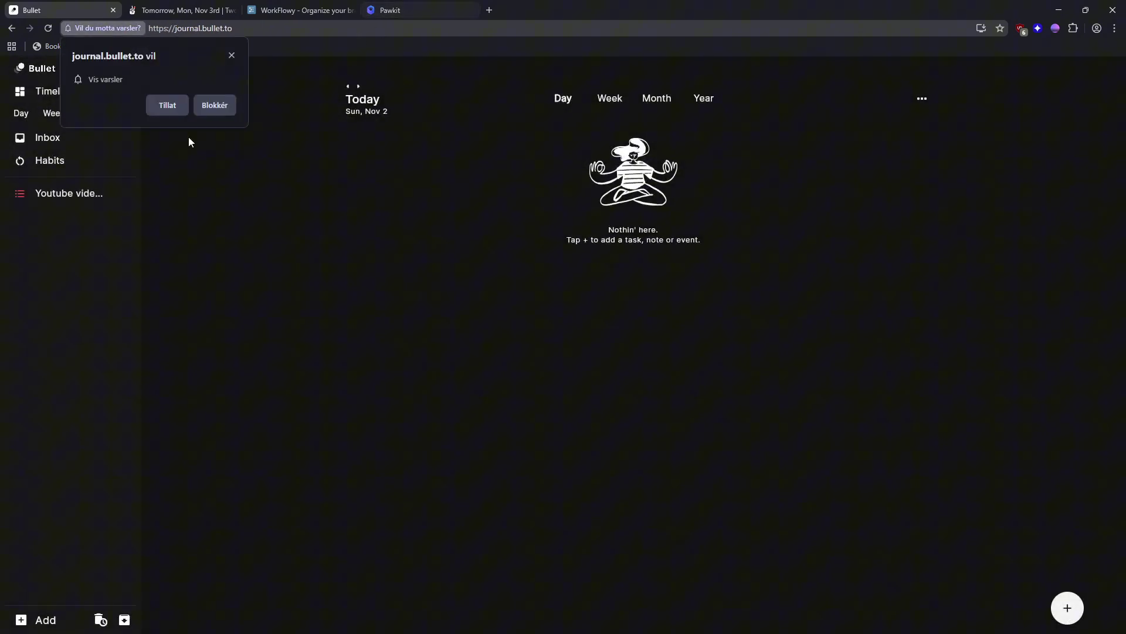
left_click(232, 56)
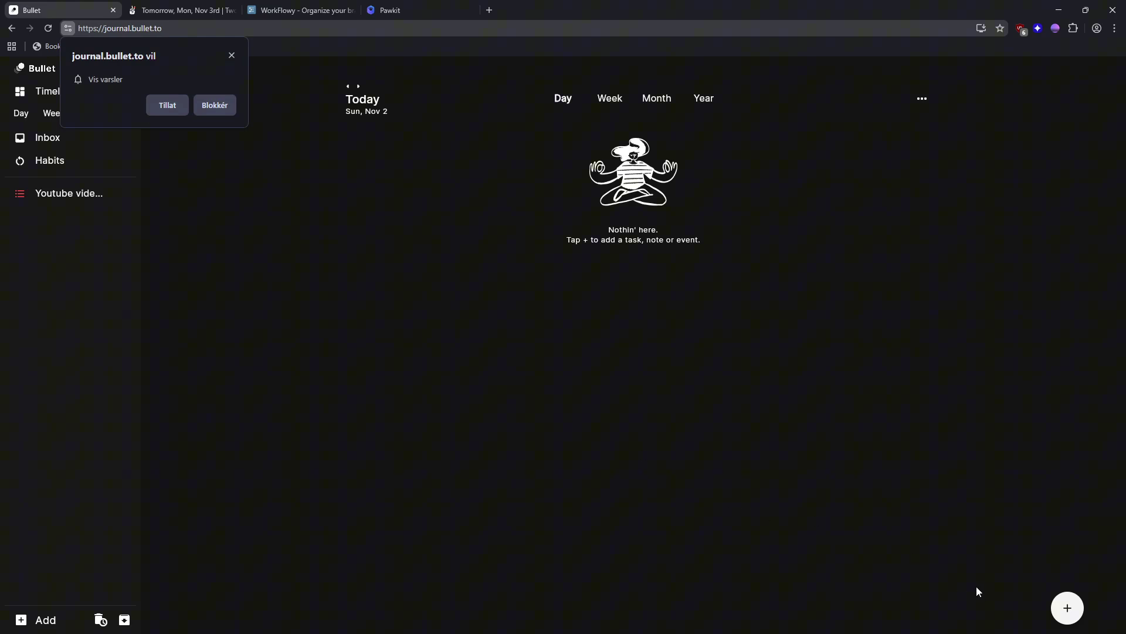
left_click(232, 55)
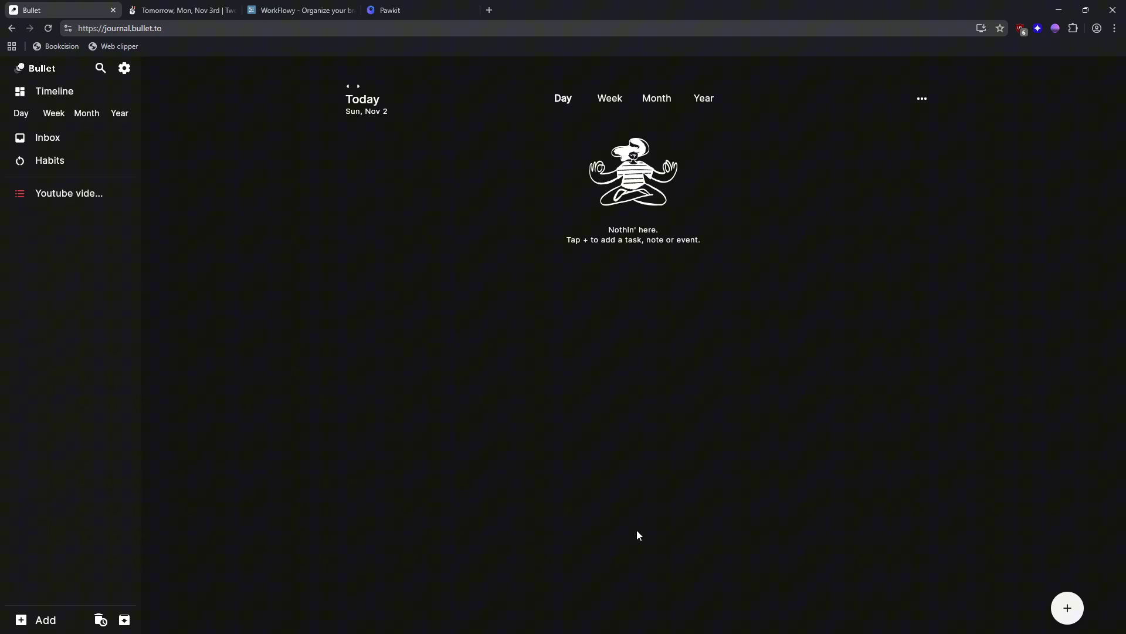
Create a new Task entry titled 'Film bullet journal app'.
left_click(1059, 607)
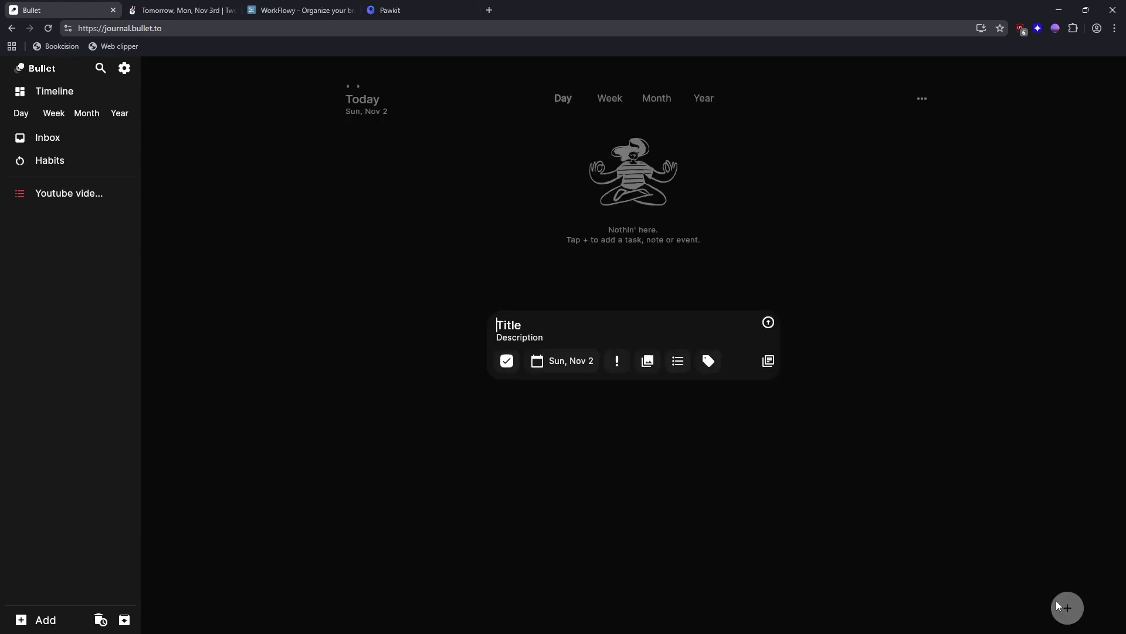
left_click(564, 362)
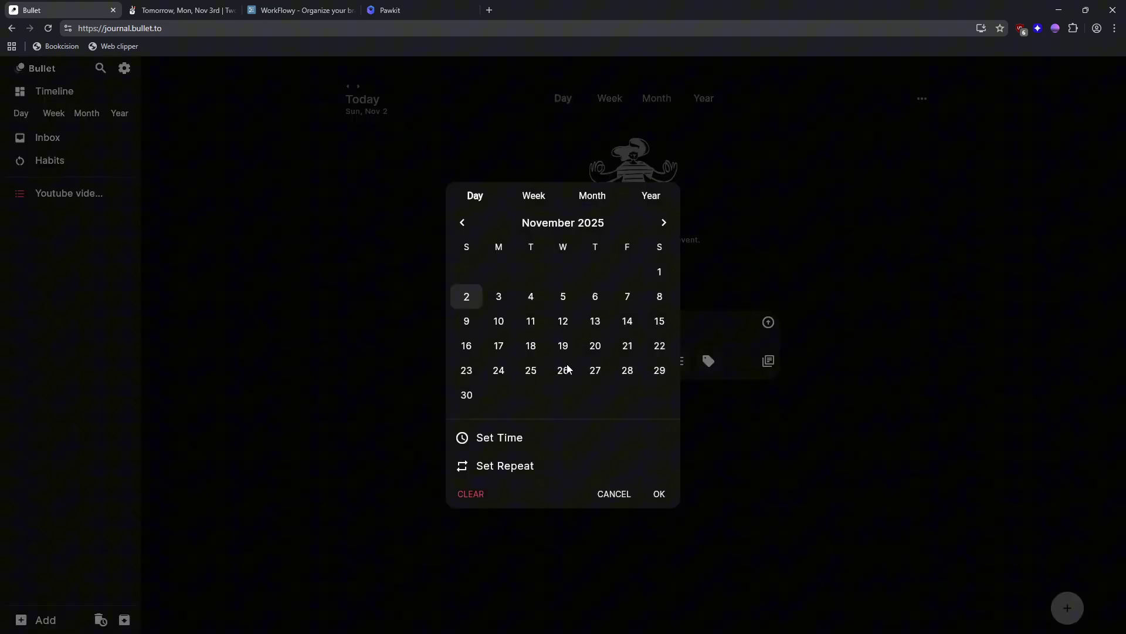
left_click(438, 244)
left_click(506, 362)
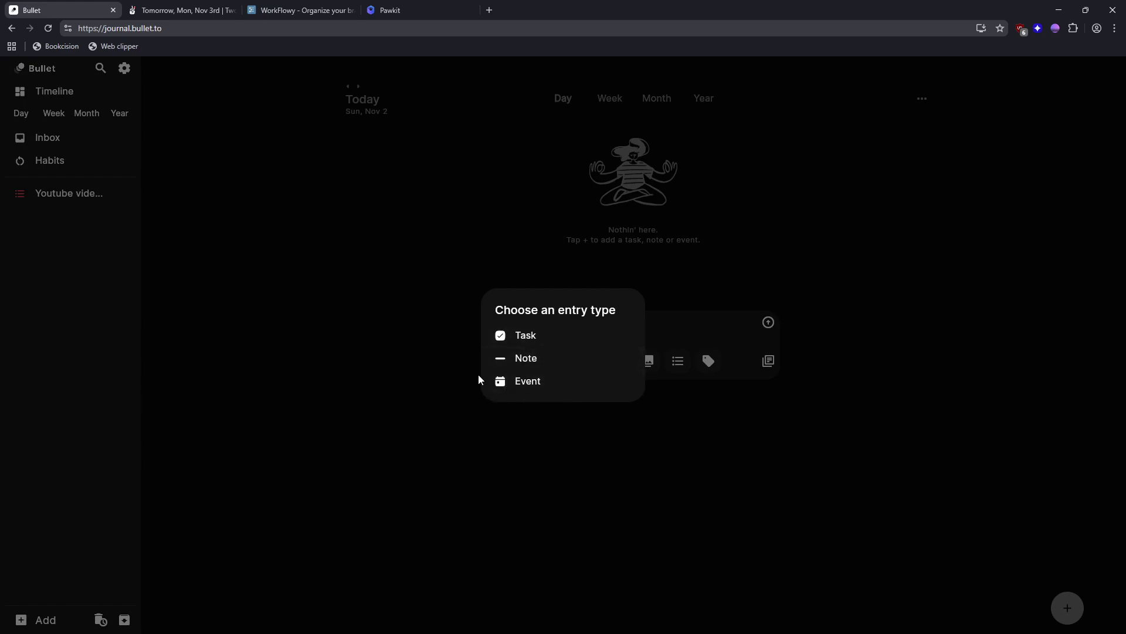
left_click(576, 341)
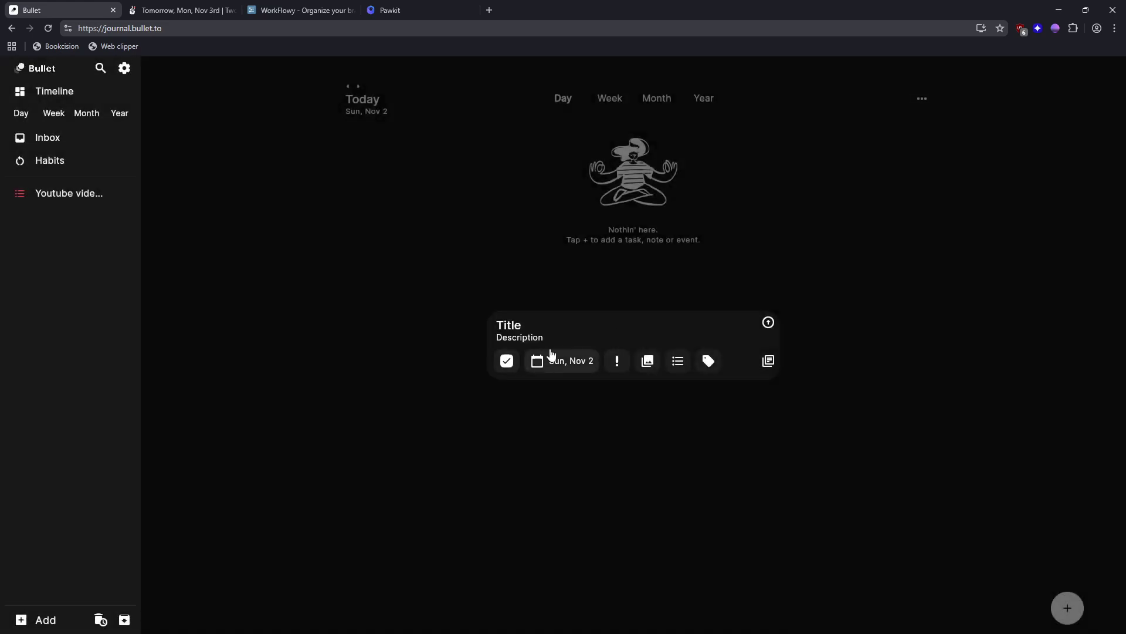
type("Film bullet journal app")
Set the task's date to Wed, Nov 5.
left_click(572, 361)
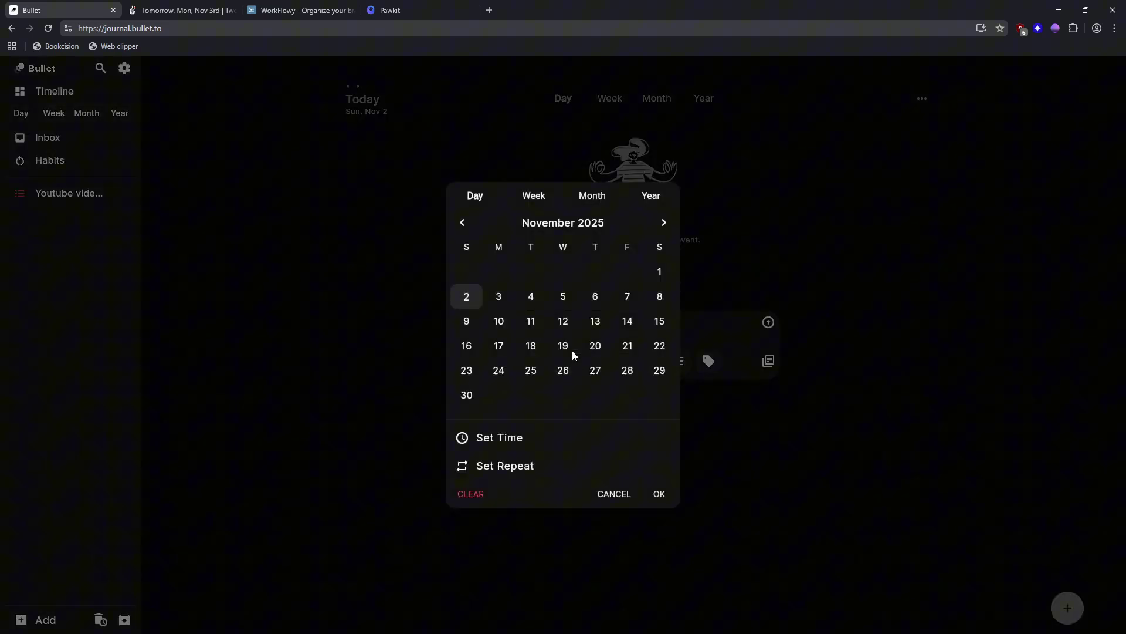
left_click(701, 321)
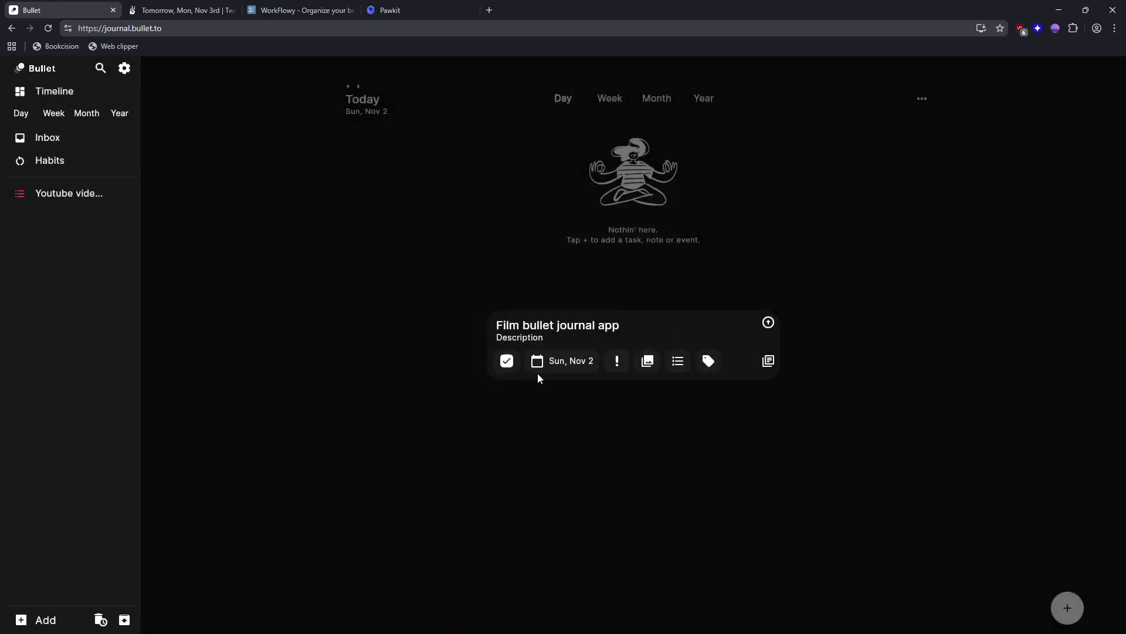
left_click(558, 364)
left_click(564, 300)
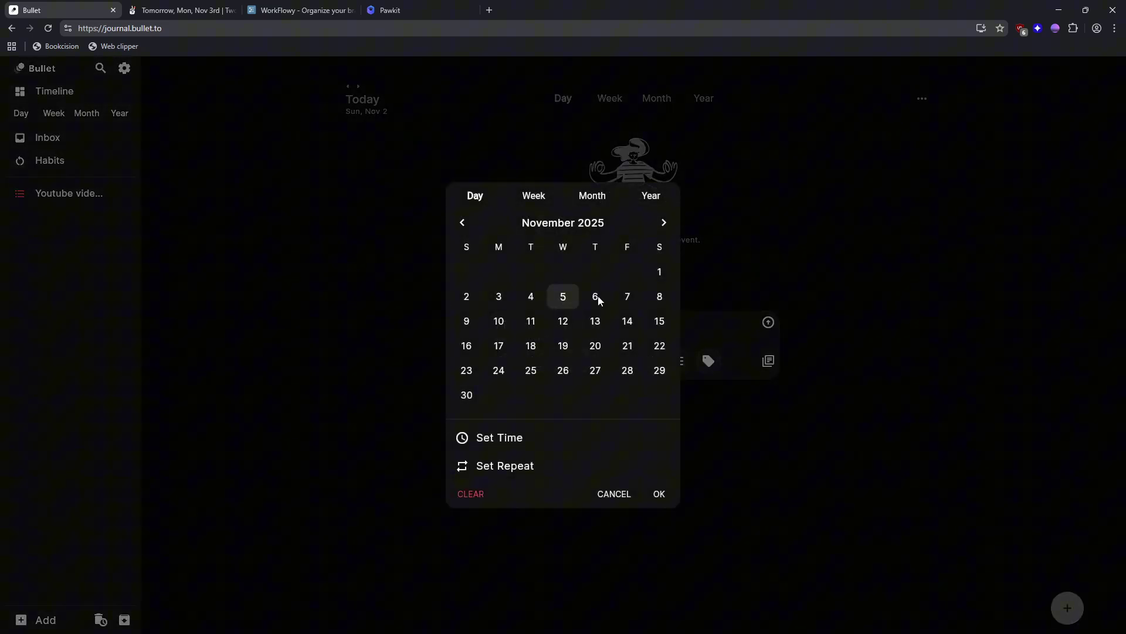
left_click(660, 493)
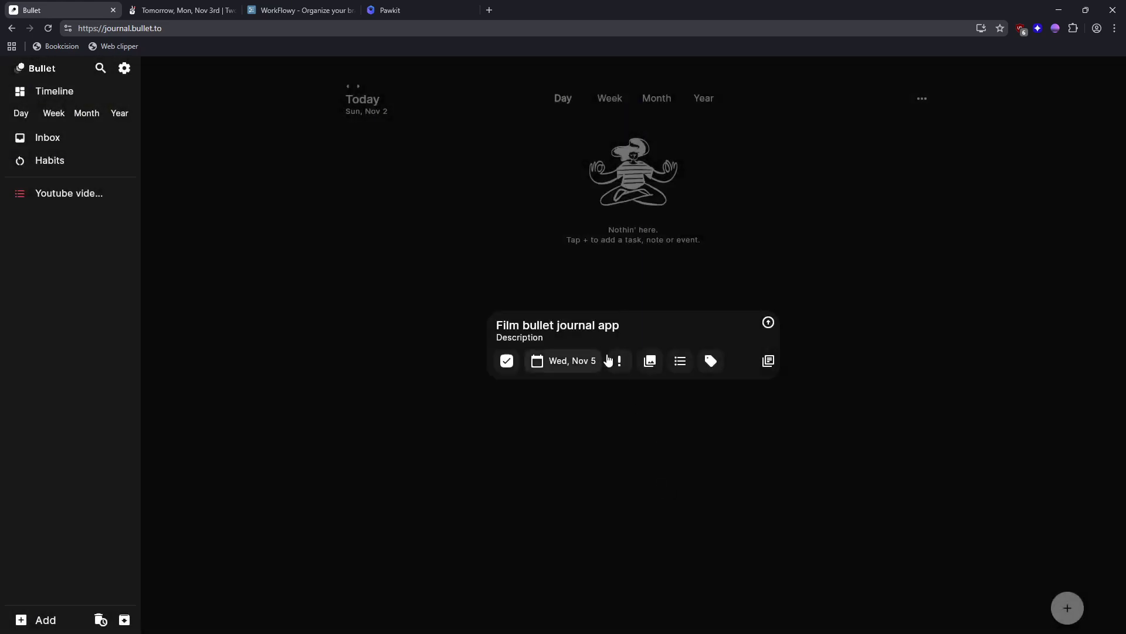
File the task under the Youtube video ideas list.
left_click(623, 361)
left_click(686, 361)
left_click(681, 361)
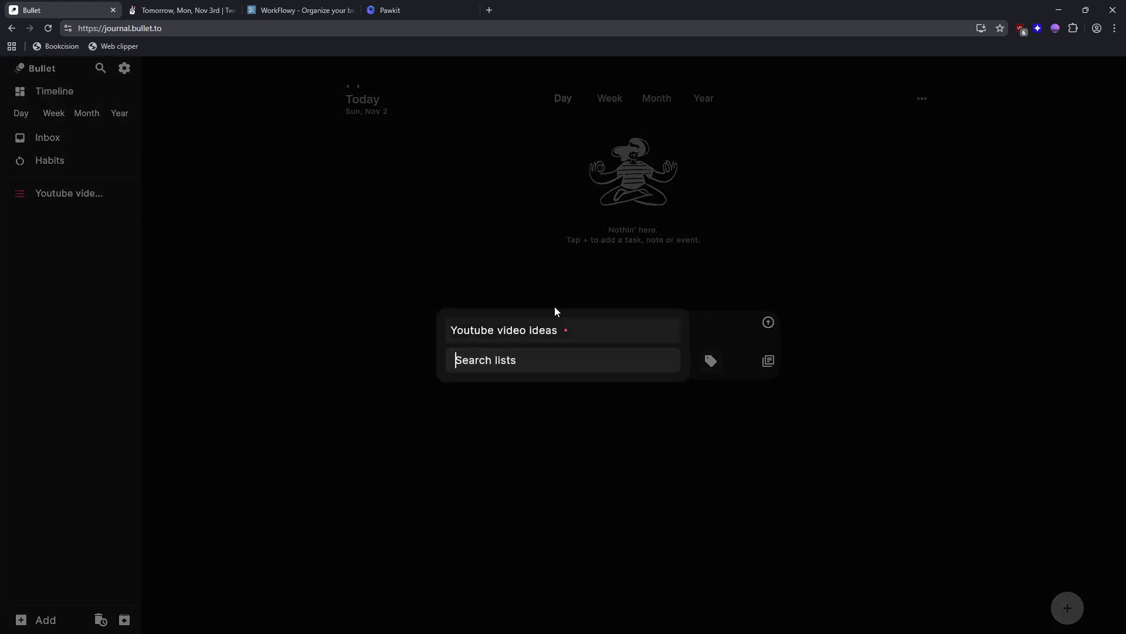
left_click(596, 292)
left_click(681, 361)
left_click(519, 329)
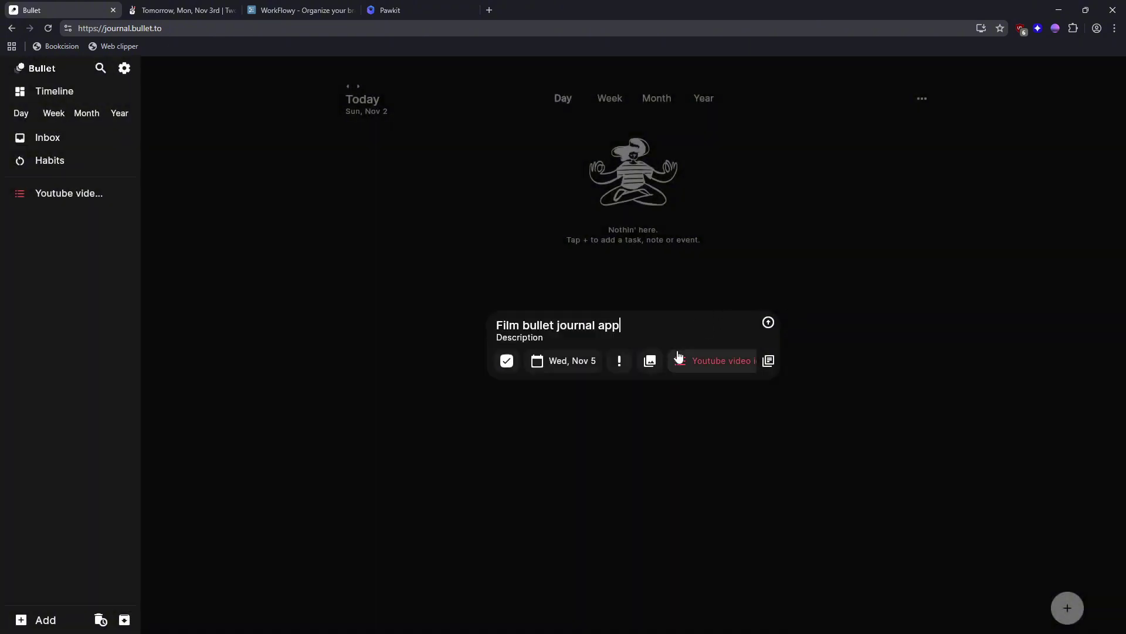
scroll(681, 360, "right", 2)
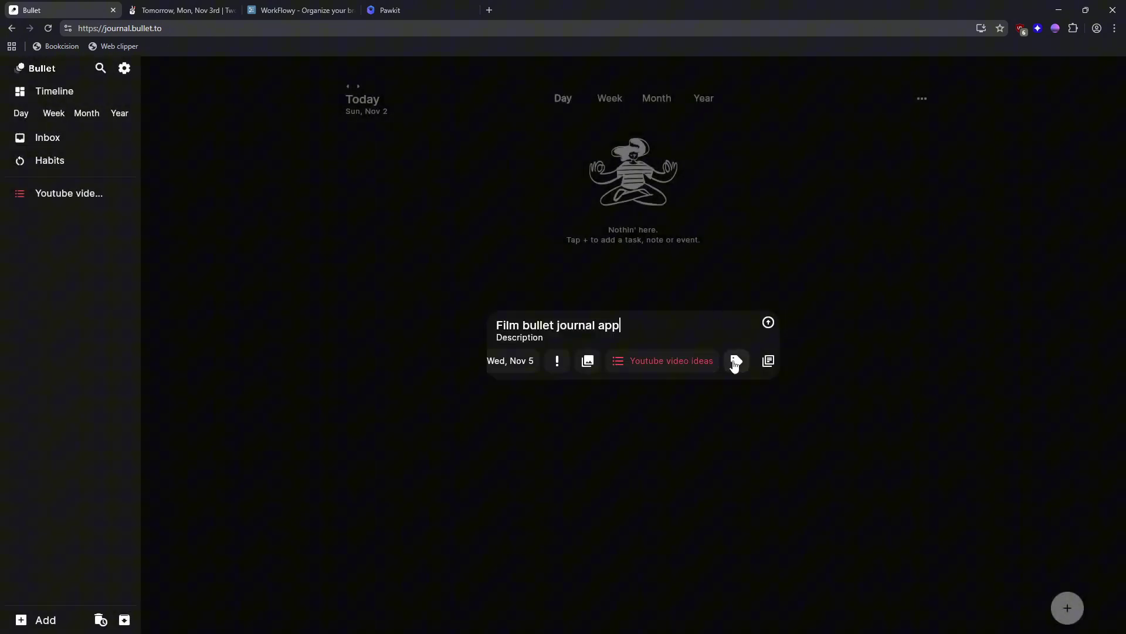
Dismiss the premium offers from the tag and extra icons, then save the task.
left_click(735, 362)
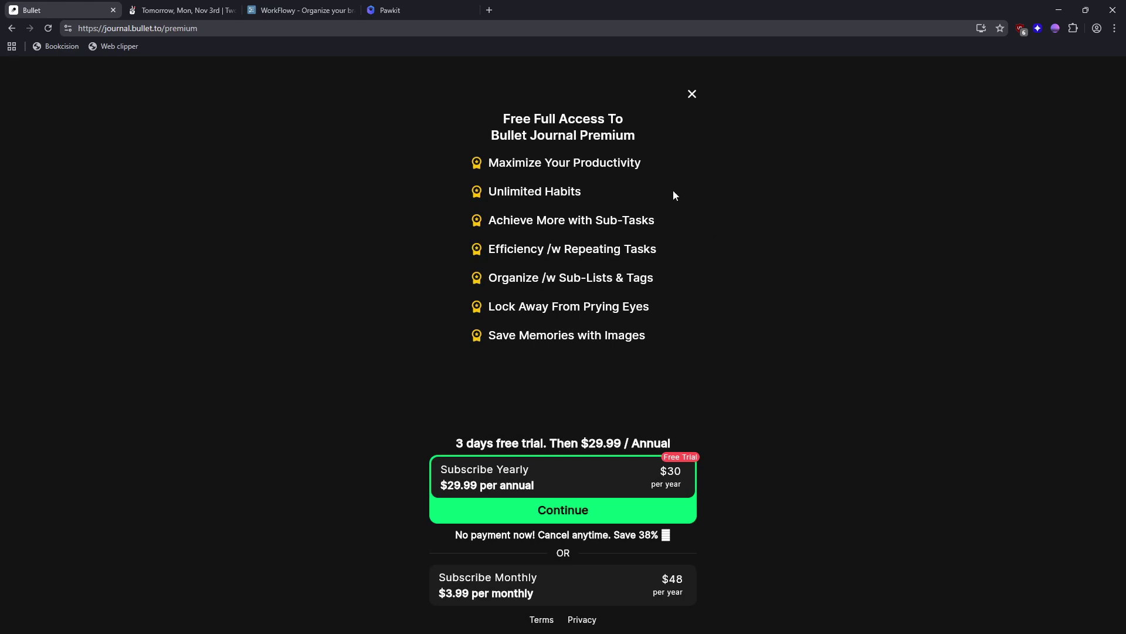
left_click(691, 96)
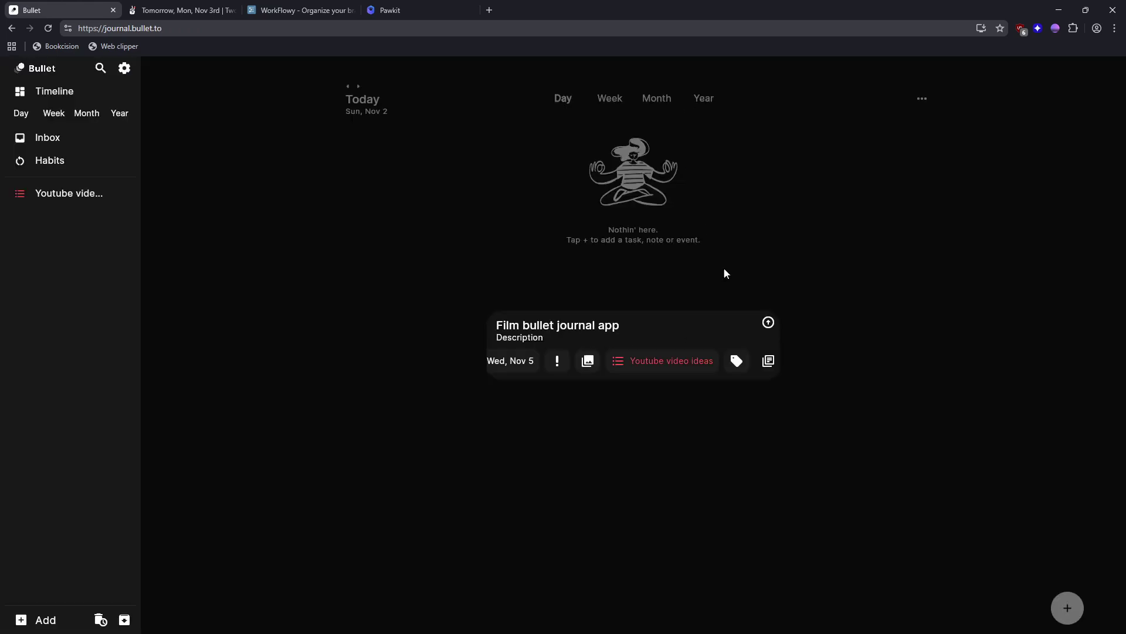
left_click(769, 360)
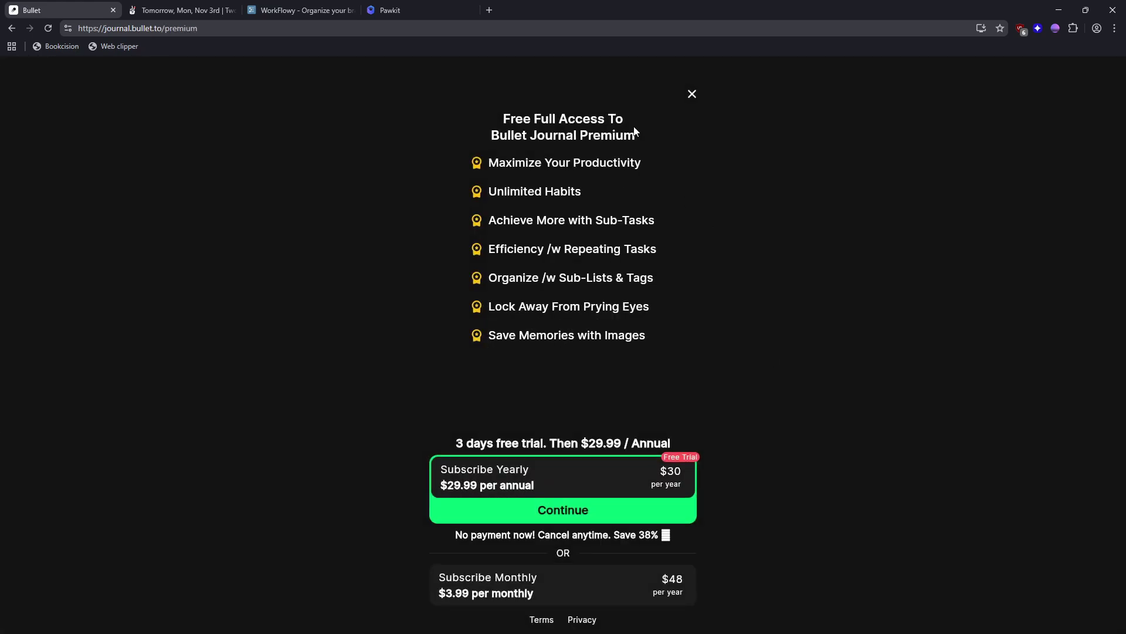
left_click(692, 95)
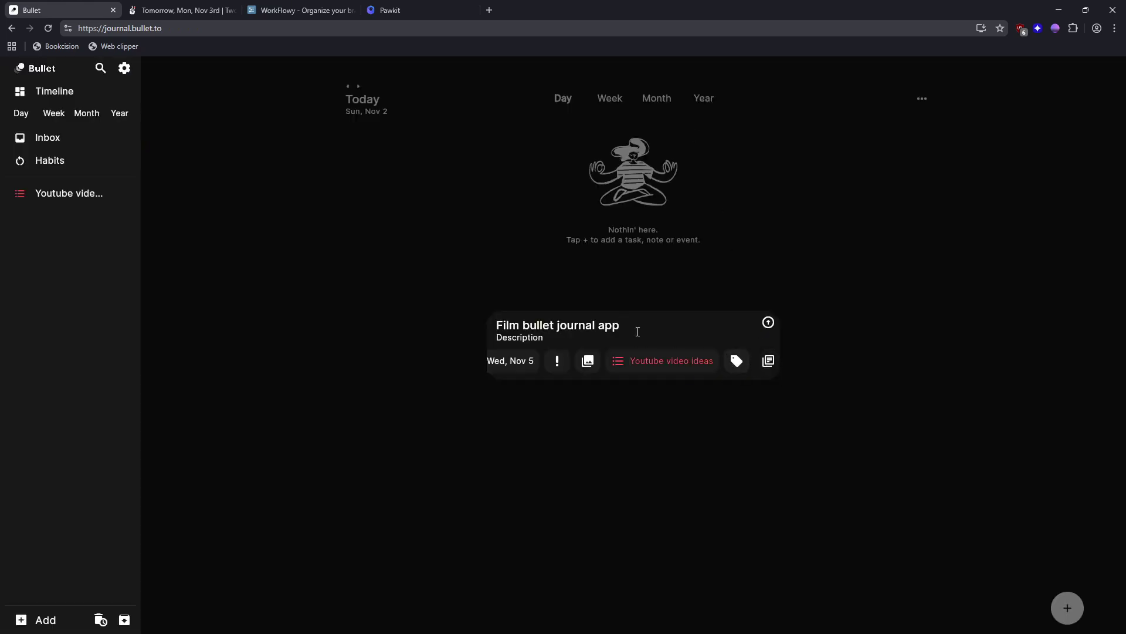
key("Return")
In Youtube video ideas, mark 'Bullet app review' and 'Film bullet journal app' completed.
left_click(322, 243)
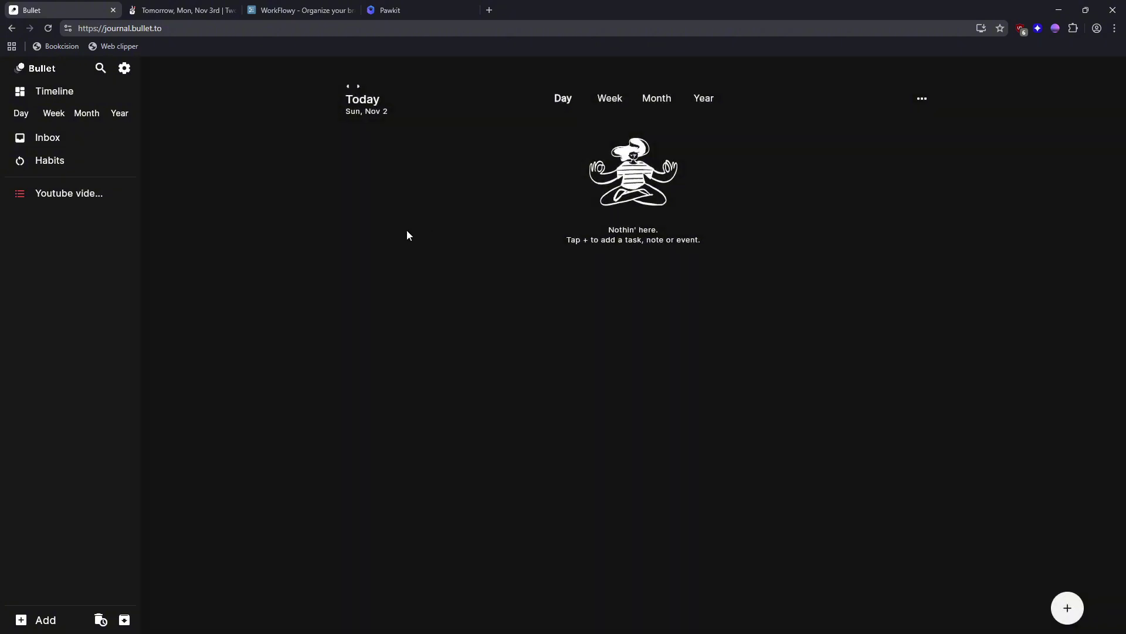
left_click(66, 198)
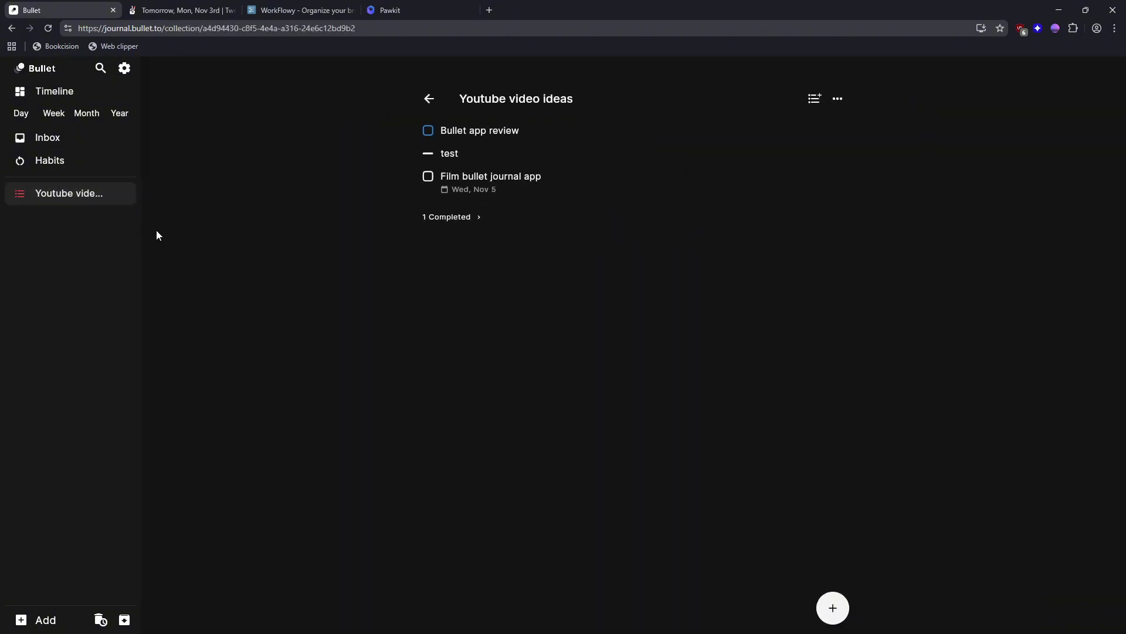
left_click(428, 130)
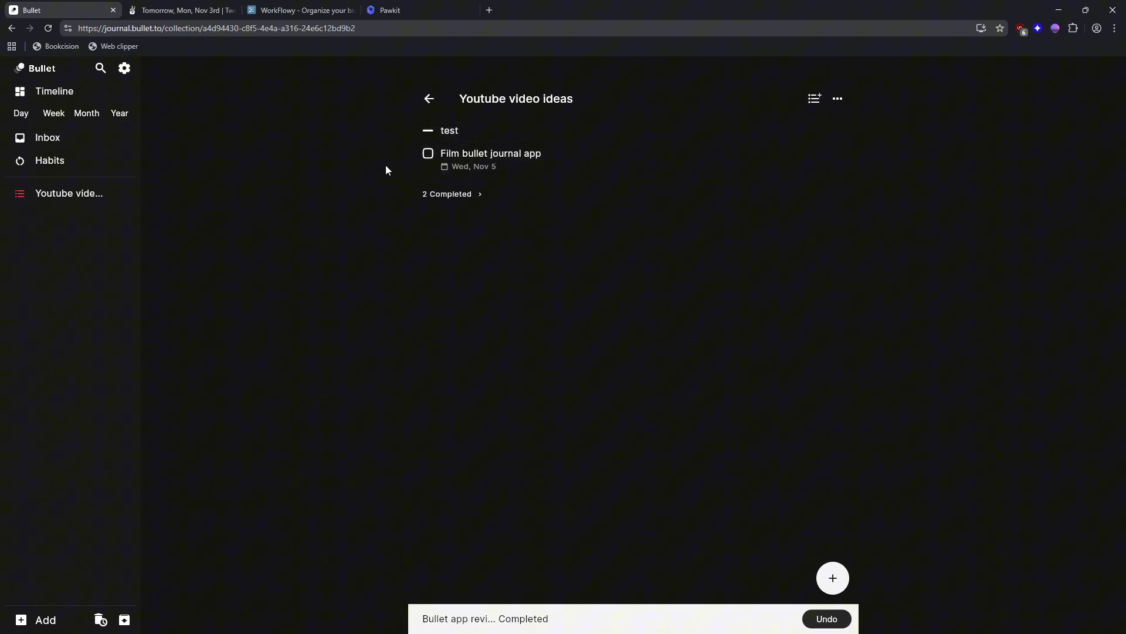
left_click(427, 154)
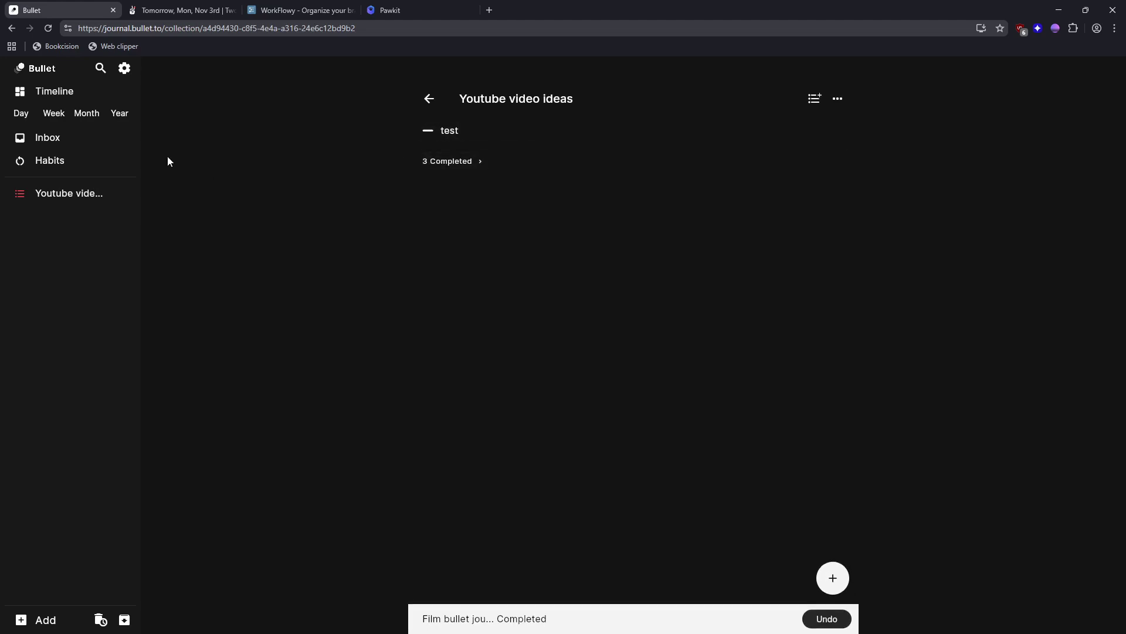
Browse day, week, year and month timelines and the empty Inbox, ending on Sun Nov 2.
left_click(24, 117)
left_click(82, 120)
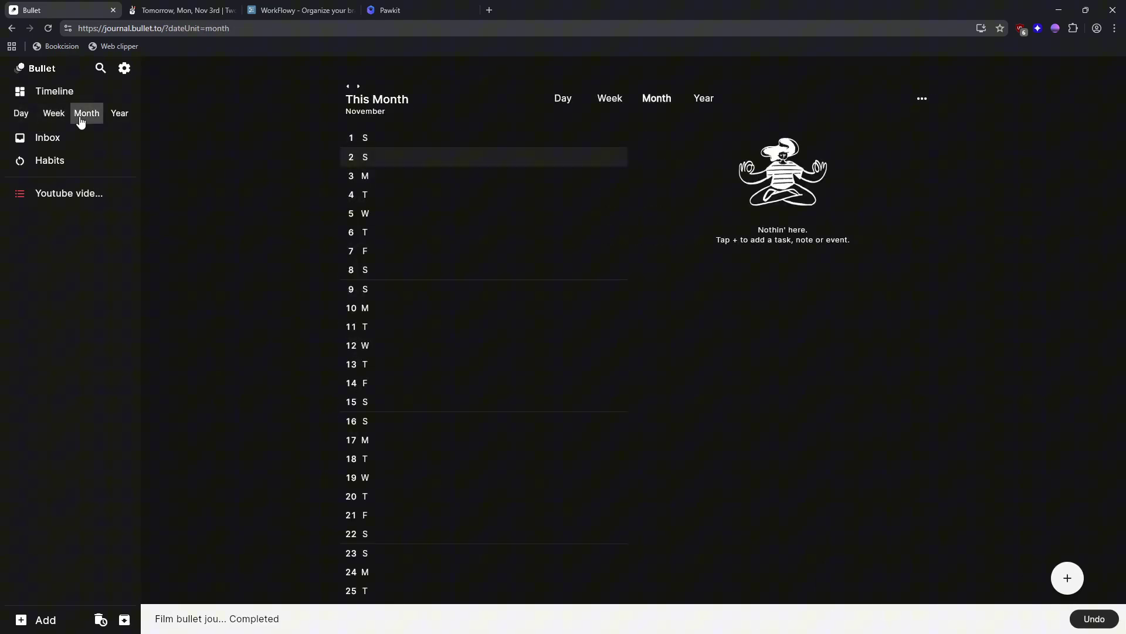
left_click(121, 115)
left_click(83, 120)
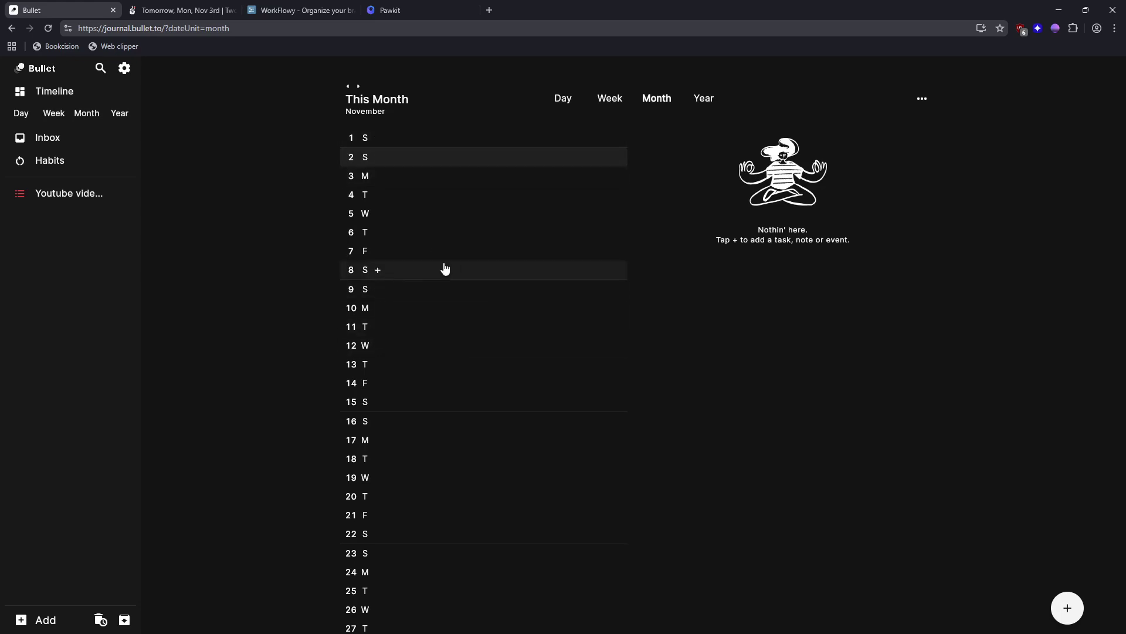
scroll(356, 549, "down", 1)
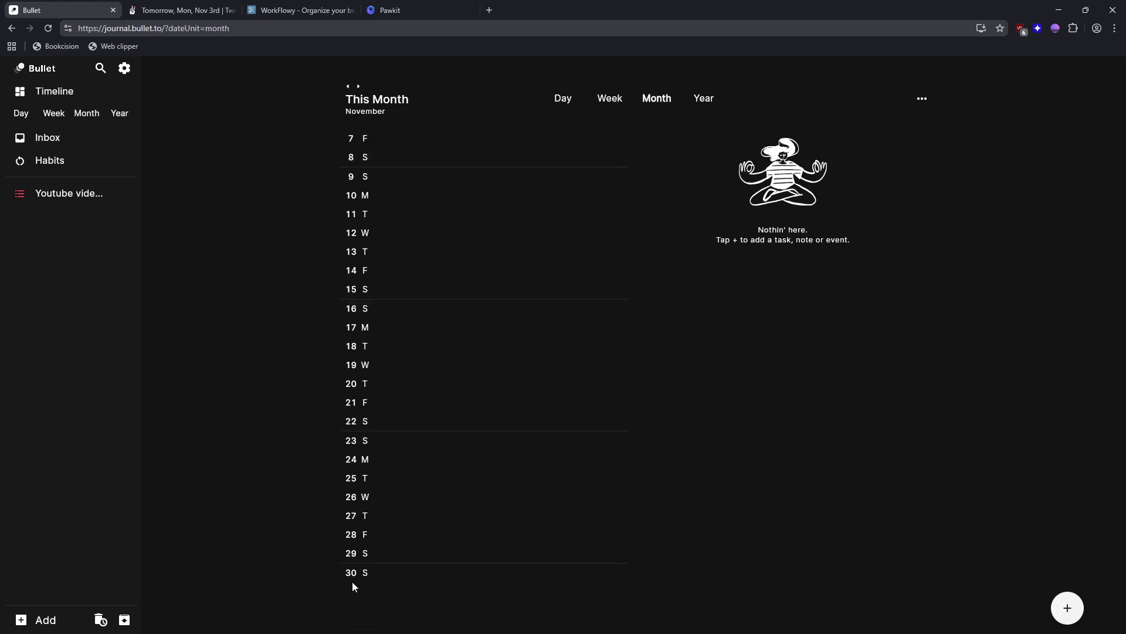
scroll(353, 573, "up", 3)
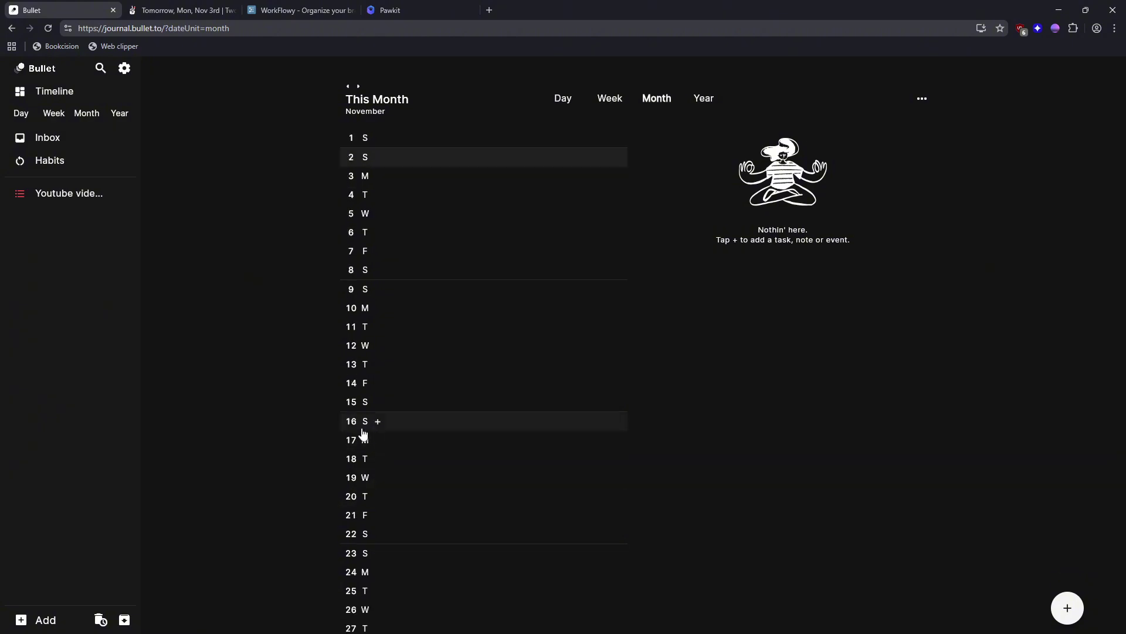
left_click(385, 156)
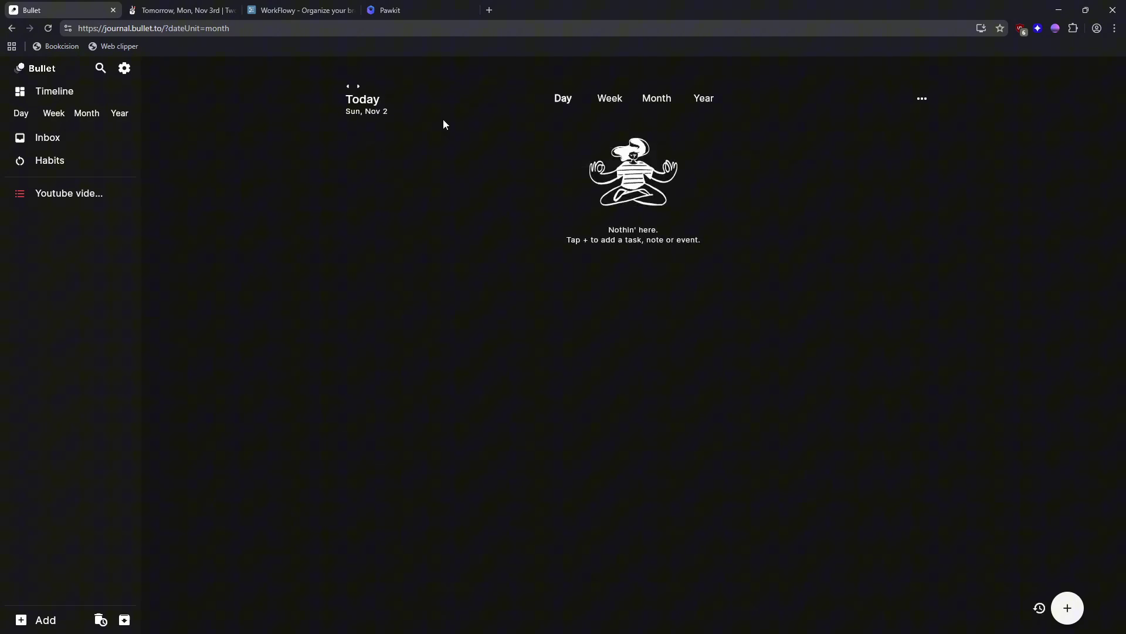
left_click(48, 135)
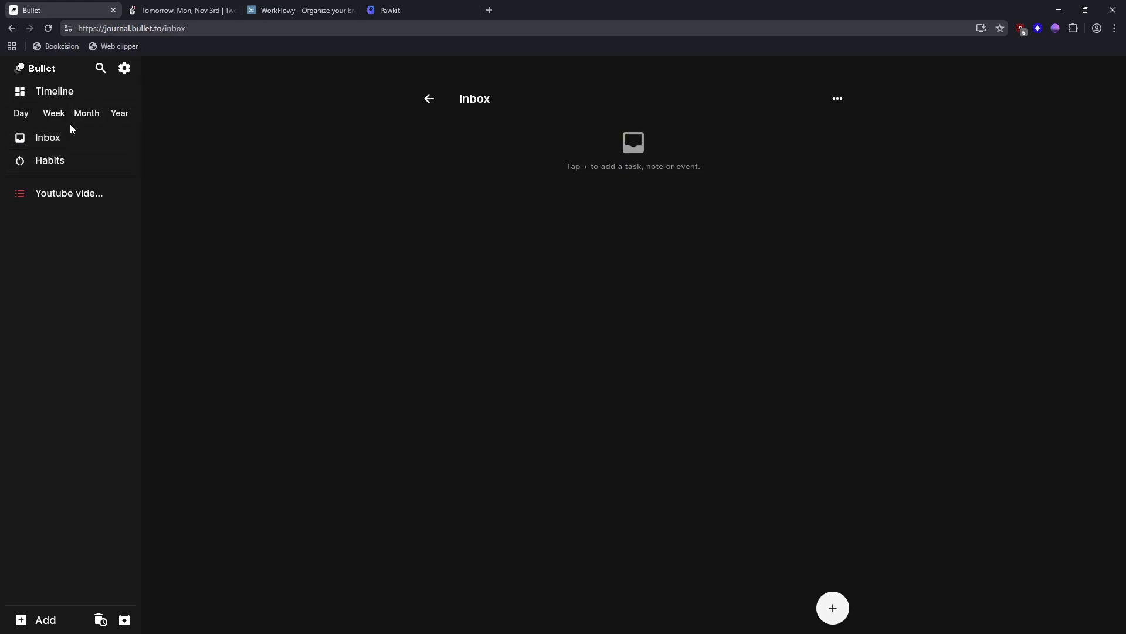
left_click(425, 100)
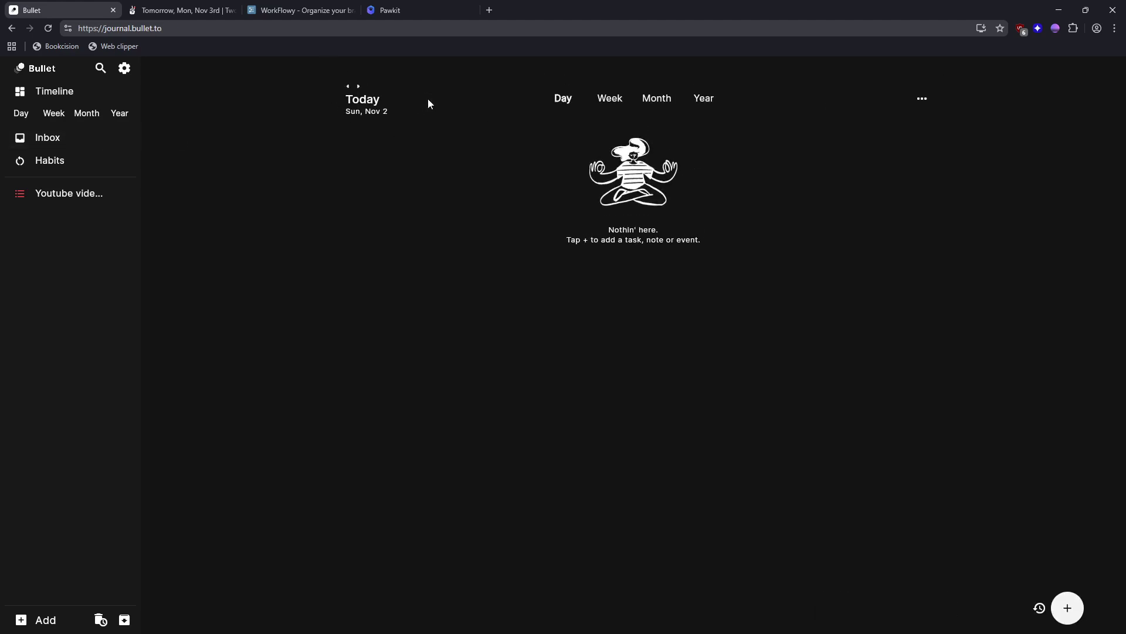
In Twos, write the entry 'Daily stand up meeting' on the Mon, Nov 3 page.
left_click(179, 10)
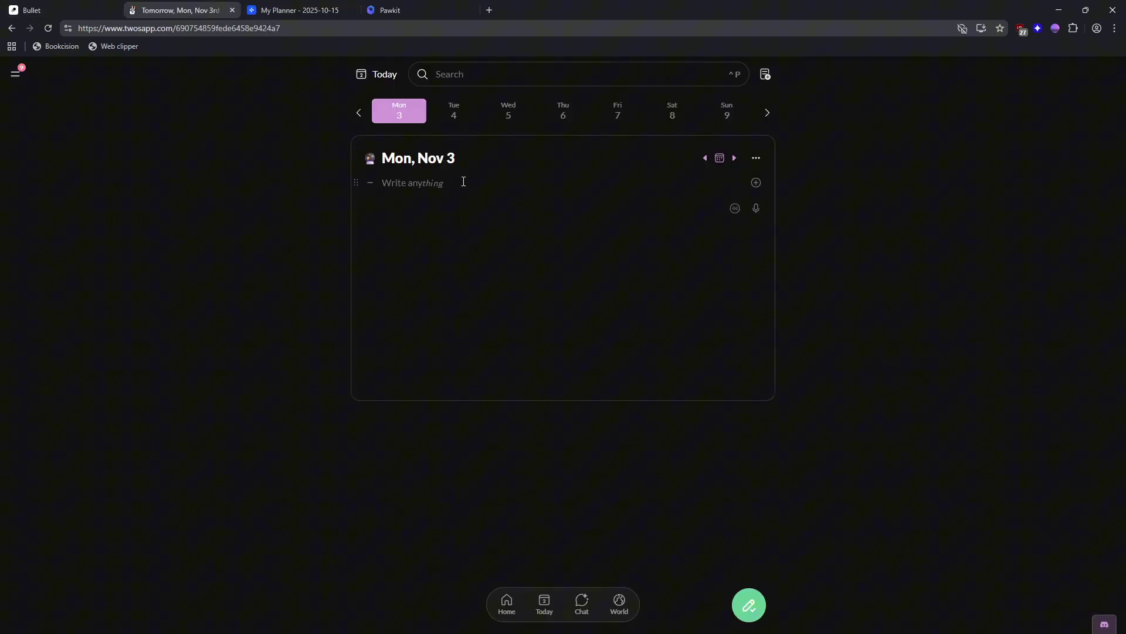
left_click(372, 184)
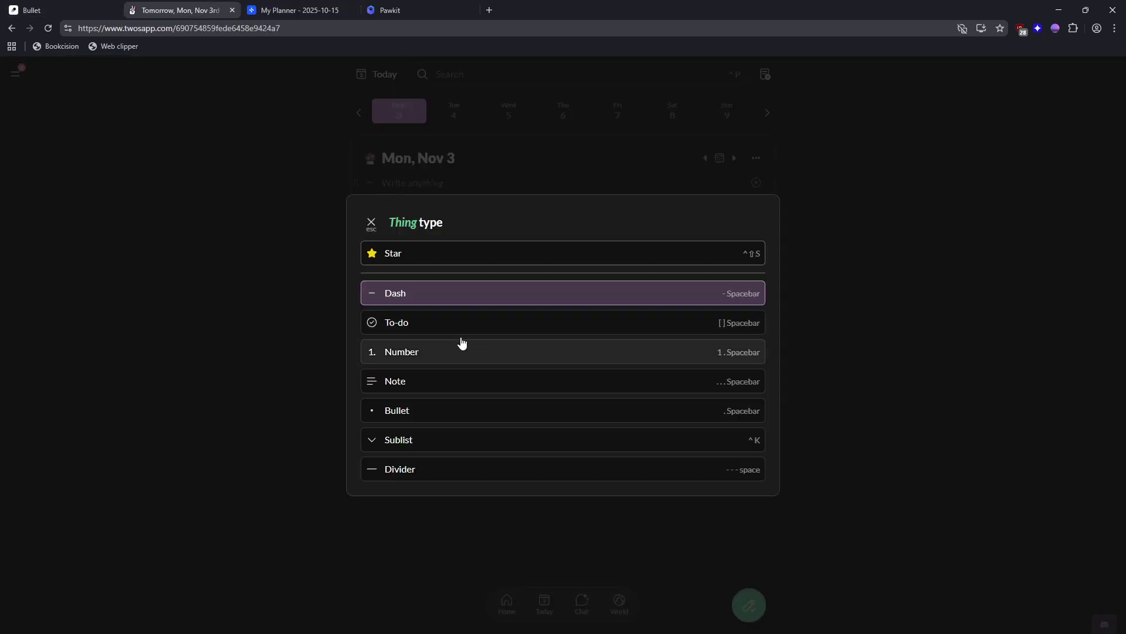
left_click(220, 244)
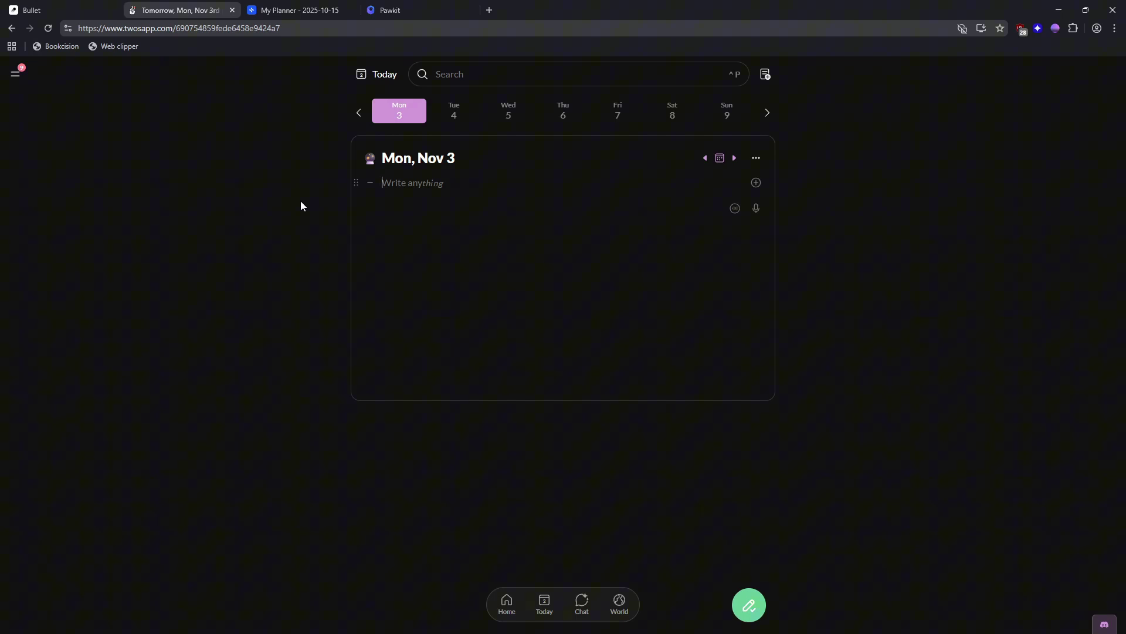
type("ta")
key("BackSpace")
key("BackSpace")
type("Daily stand ")
type("up meeting")
Select the stand-up entry and view its Move options without moving it.
left_click(756, 182)
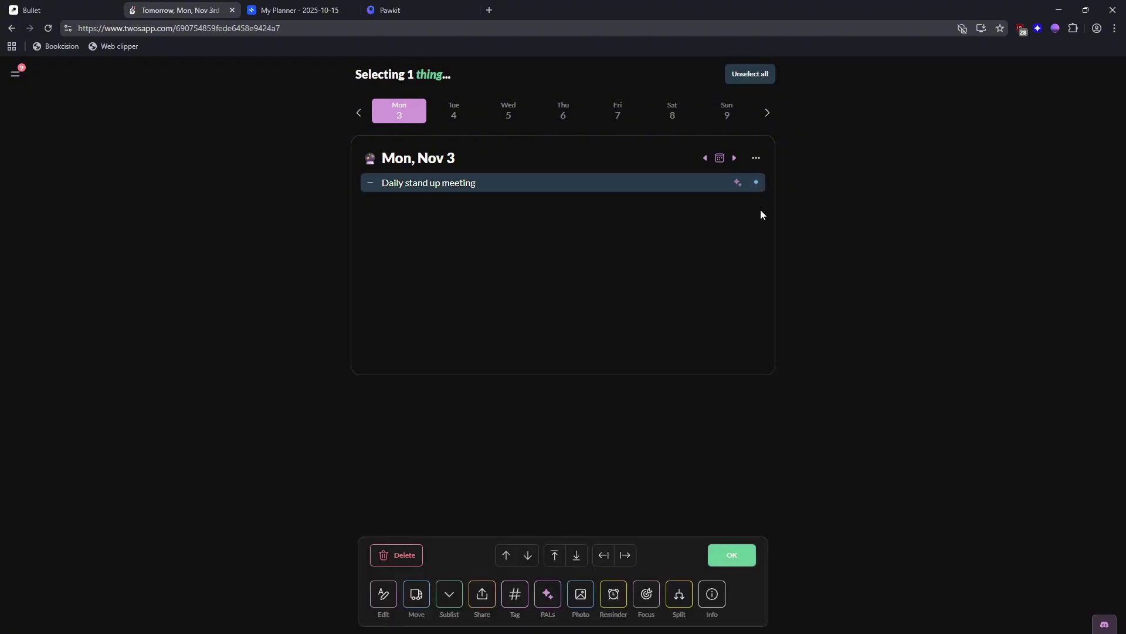
left_click(427, 596)
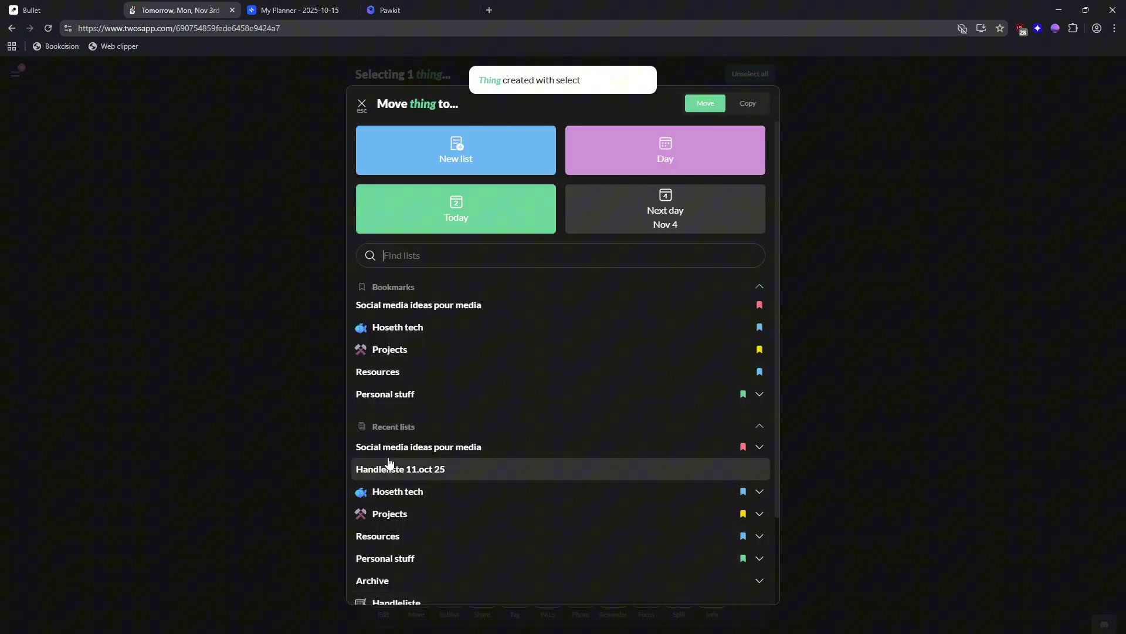
left_click(983, 400)
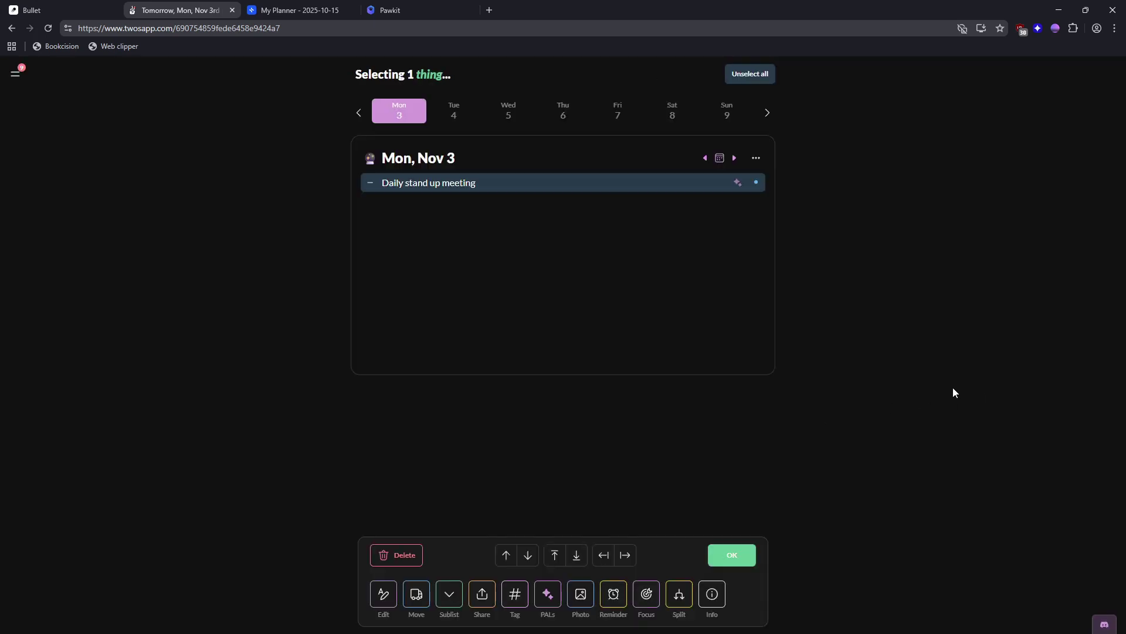
left_click(582, 204)
left_click(538, 183)
left_click(755, 182)
left_click(731, 554)
mouse_move(520, 182)
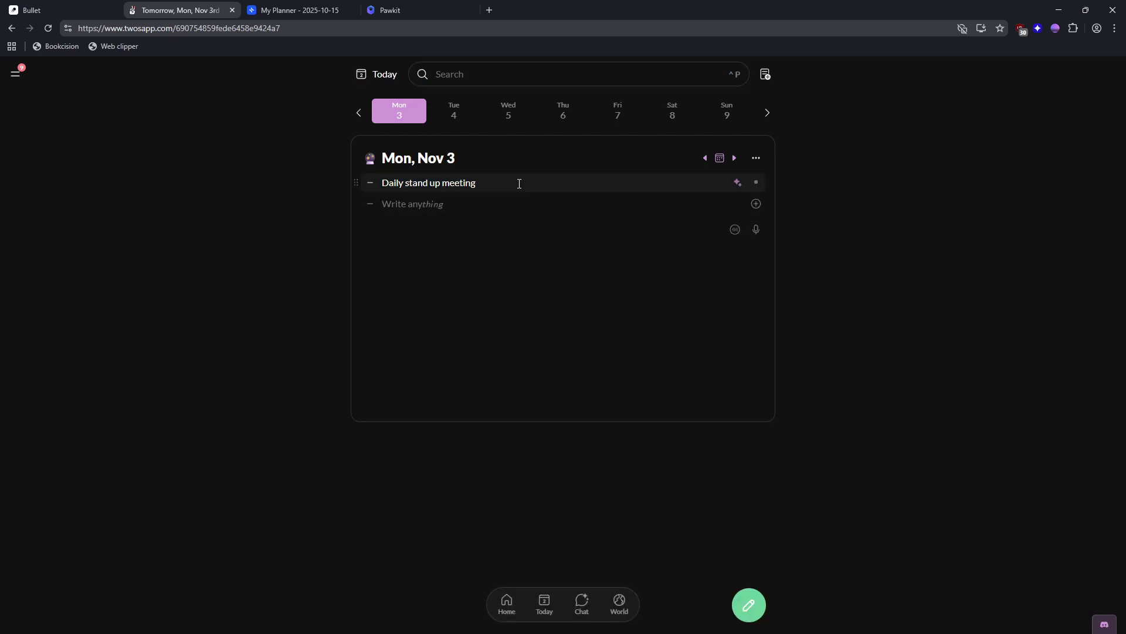
Add a test entry 'Name of the movie', then delete it and the extra row.
left_click(459, 209)
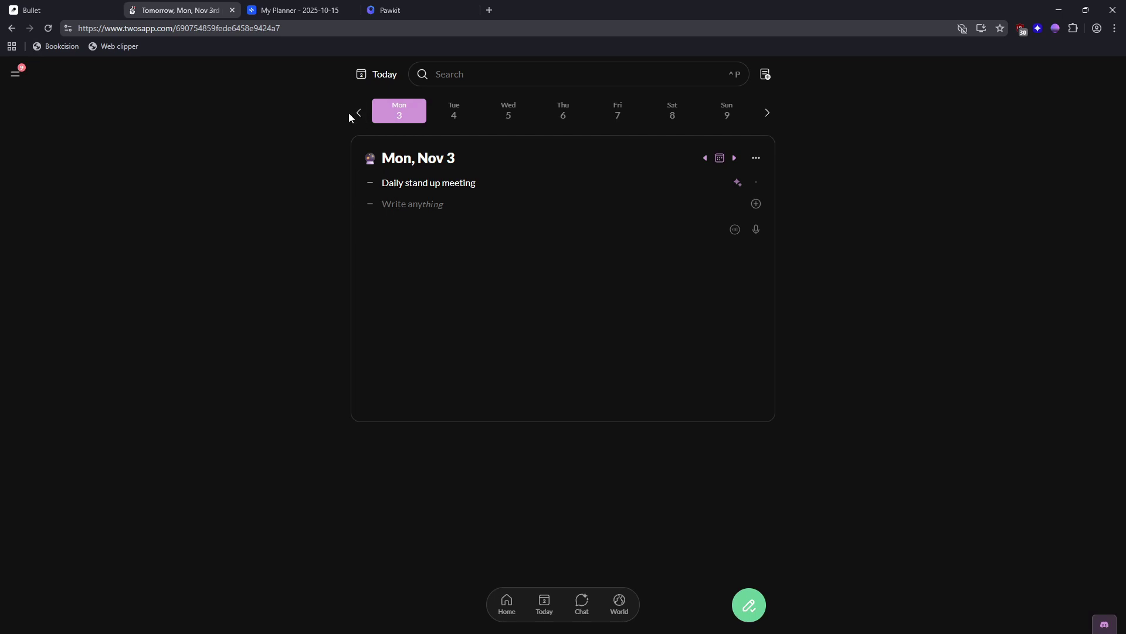
type("Name of ")
type("the ")
type("movie")
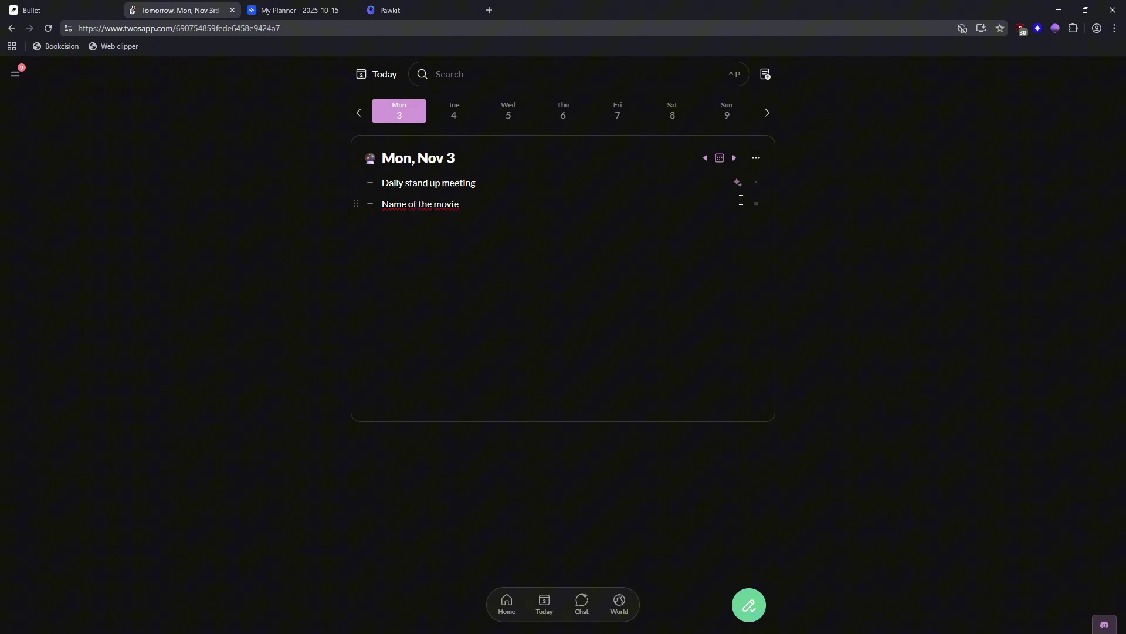
key("Return")
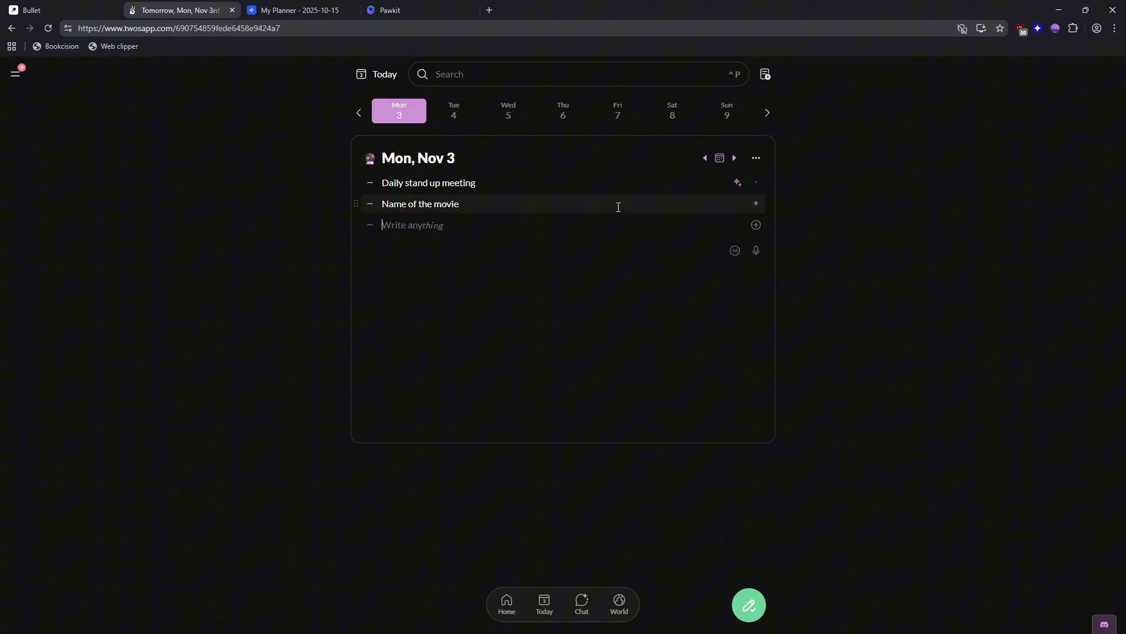
left_click(620, 207)
double_click(619, 207)
left_click(618, 207)
left_click_drag(618, 207, 373, 185)
key("BackSpace")
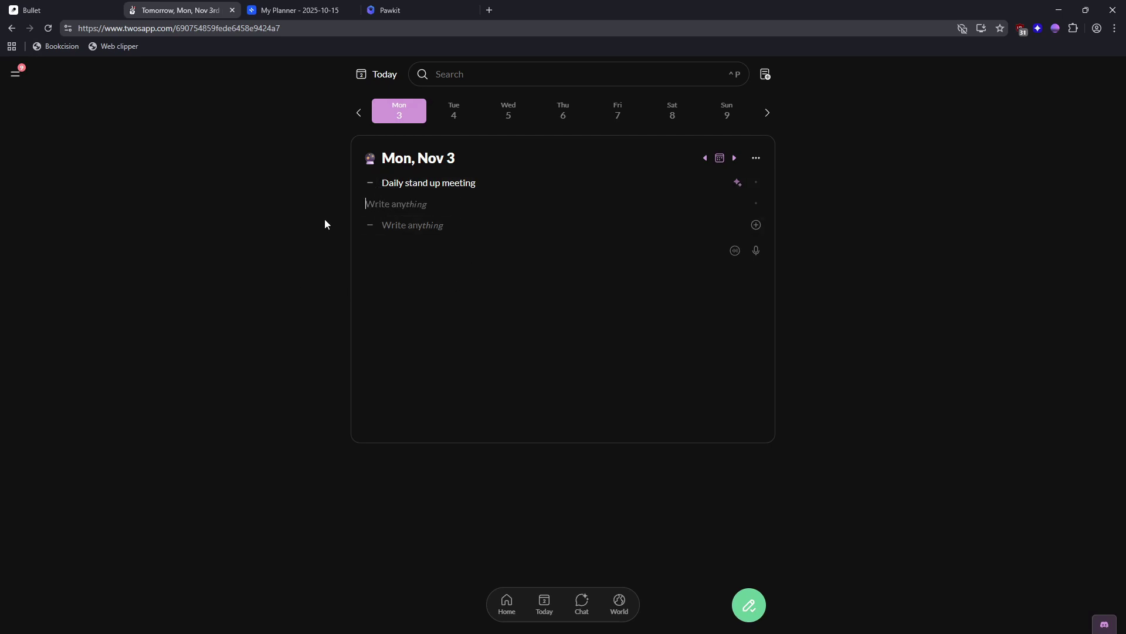
key("BackSpace")
key("Down")
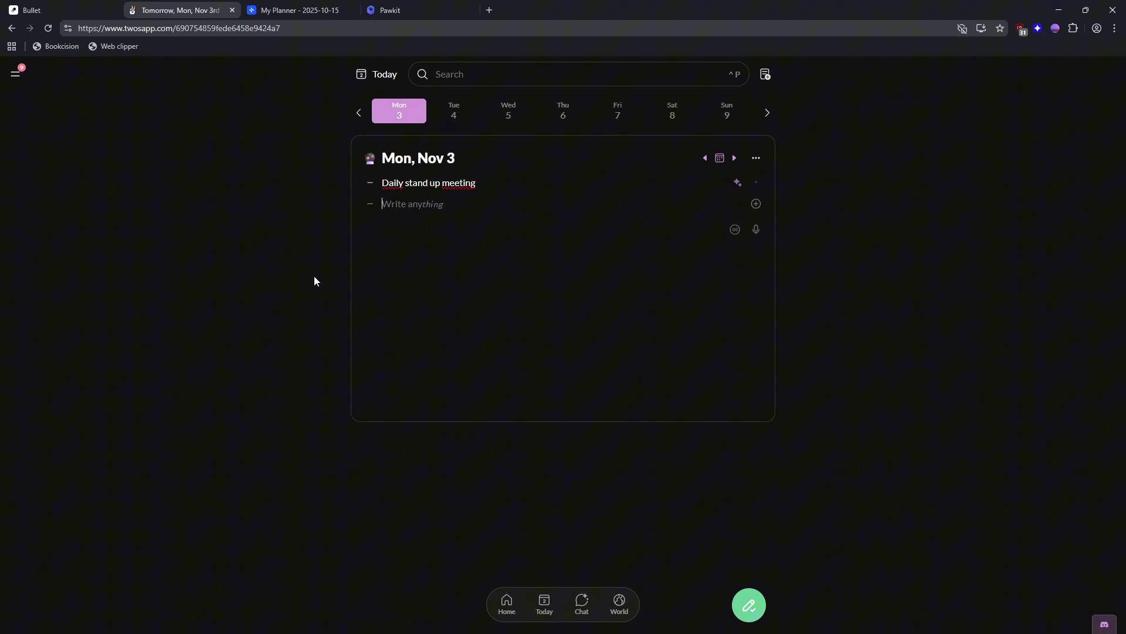
Browse Tue, Nov 4 and other week days, then go Home and open today's page.
left_click(466, 117)
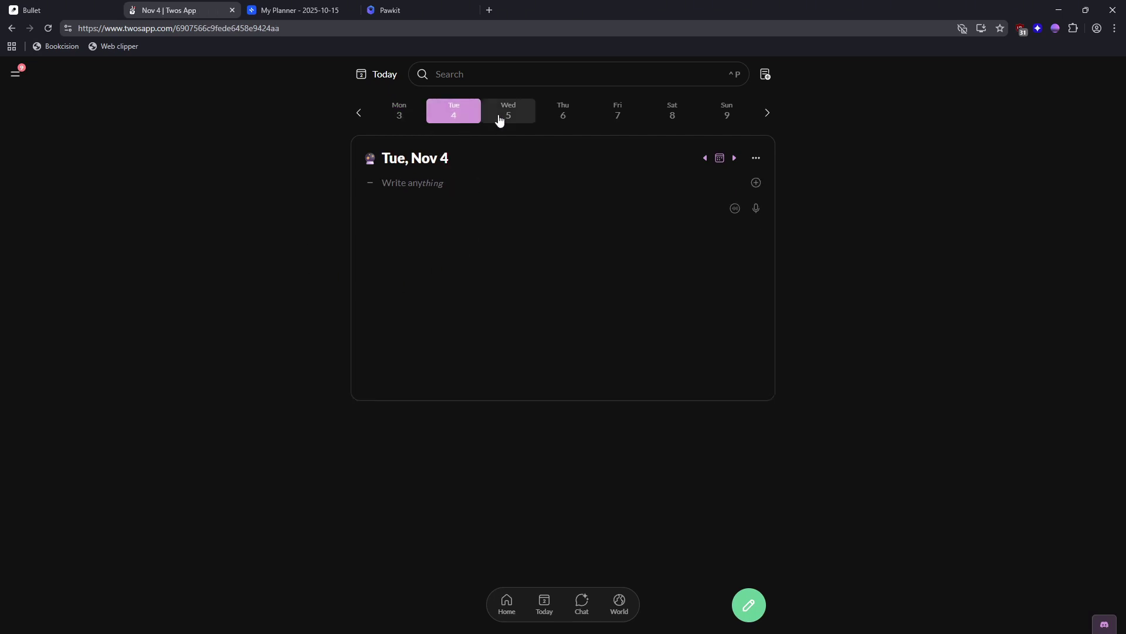
left_click(518, 123)
left_click(453, 112)
left_click(419, 111)
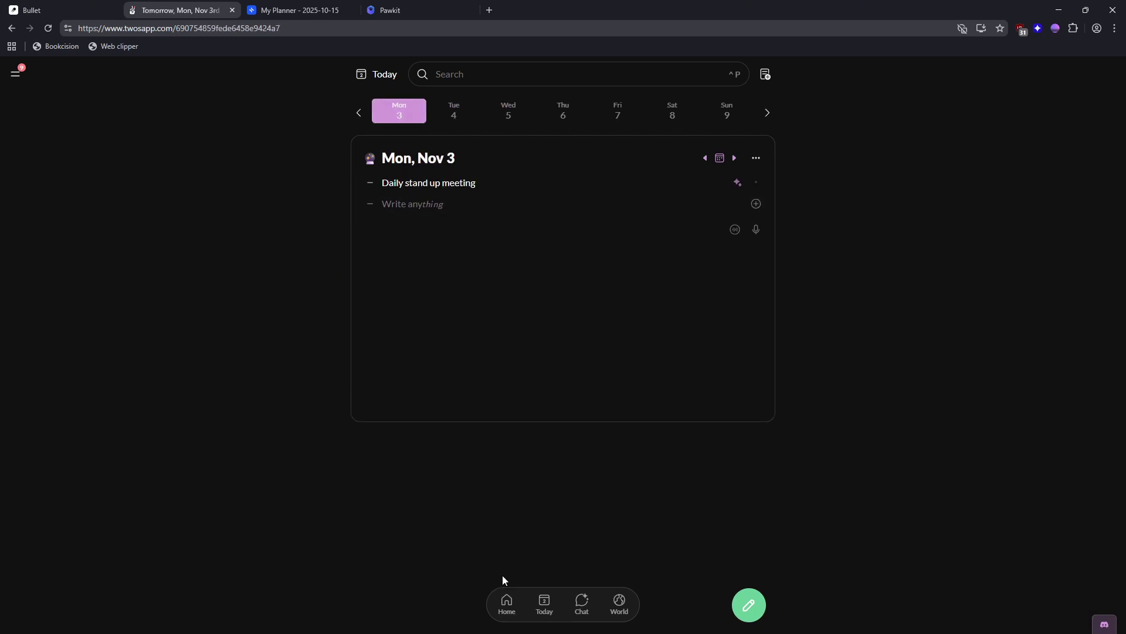
left_click(508, 606)
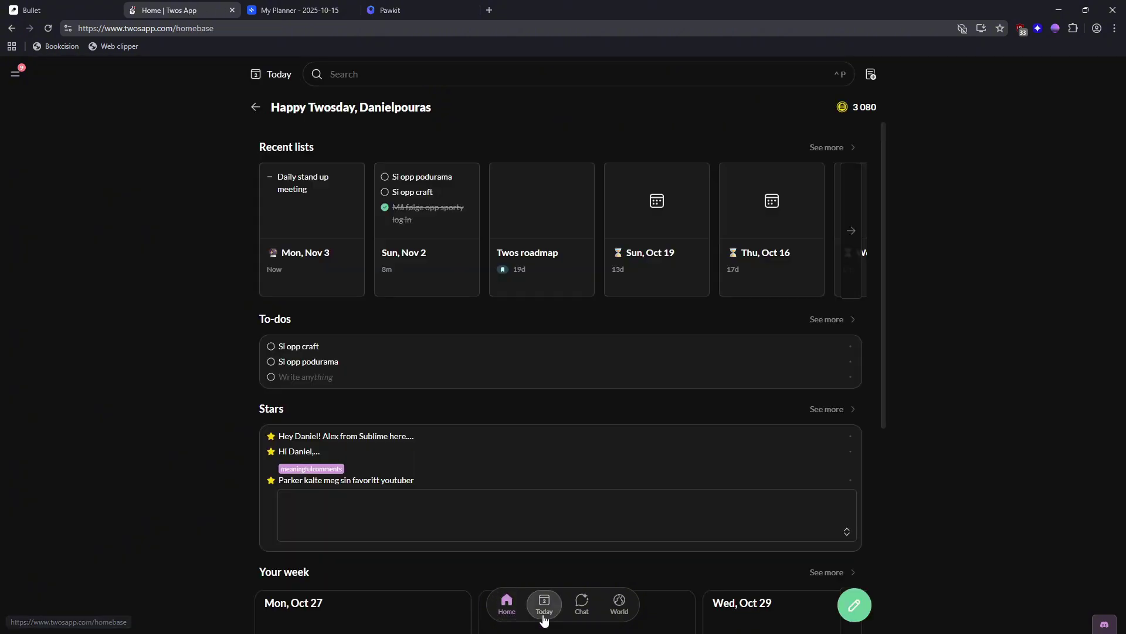
left_click(545, 616)
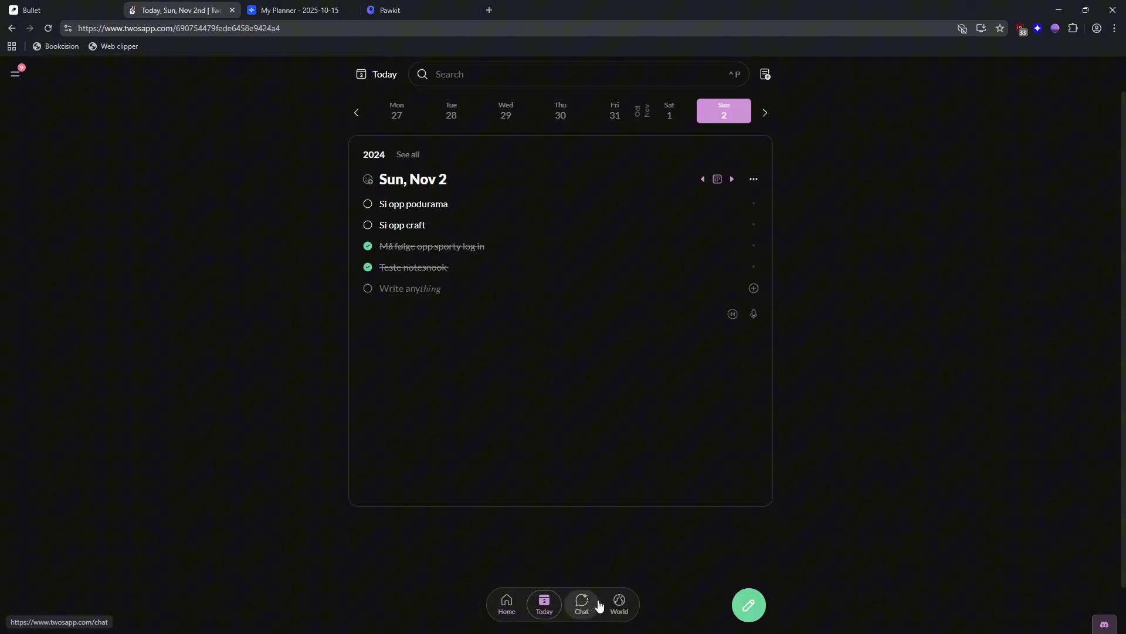
Glance at Chat, then use the next-week strip to reach Mon, Nov 3.
left_click(598, 605)
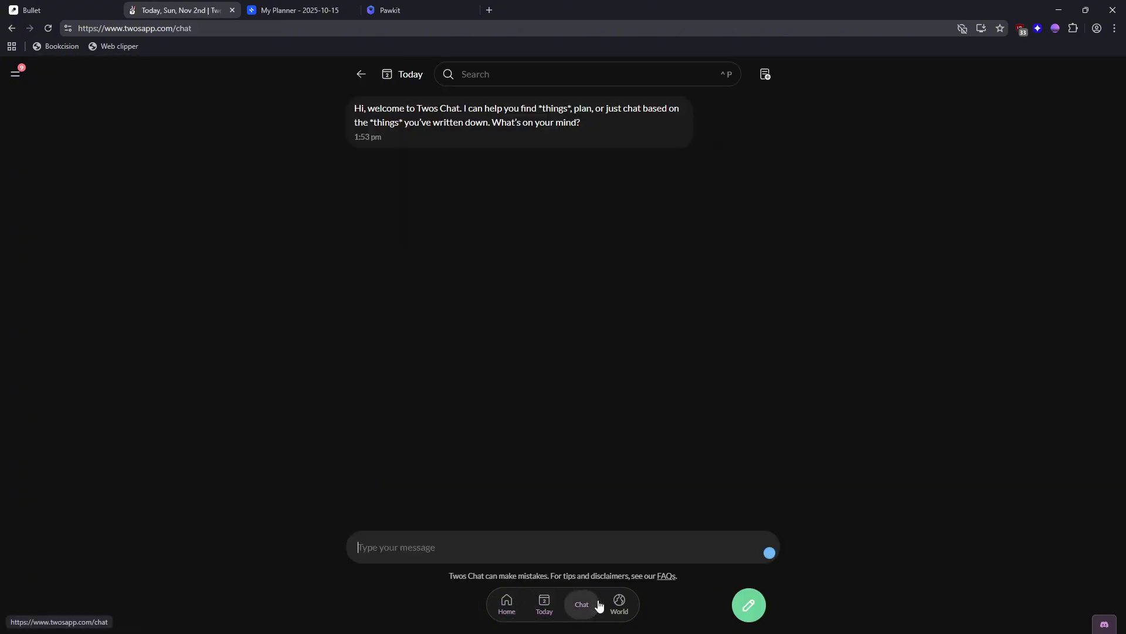
left_click(556, 607)
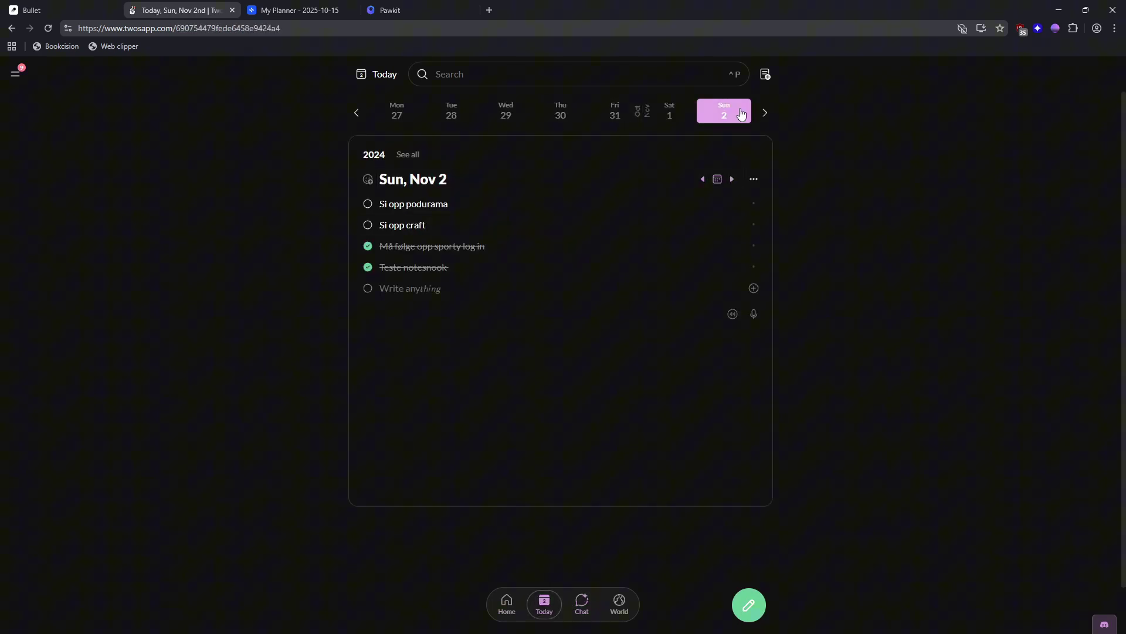
left_click(763, 117)
left_click(437, 115)
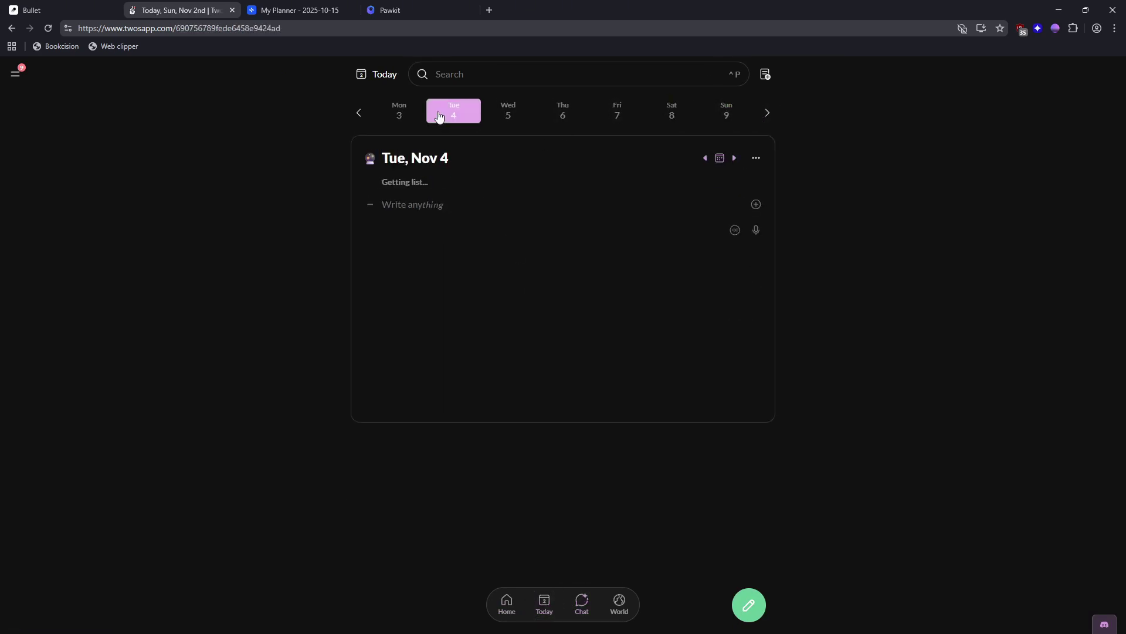
left_click(416, 118)
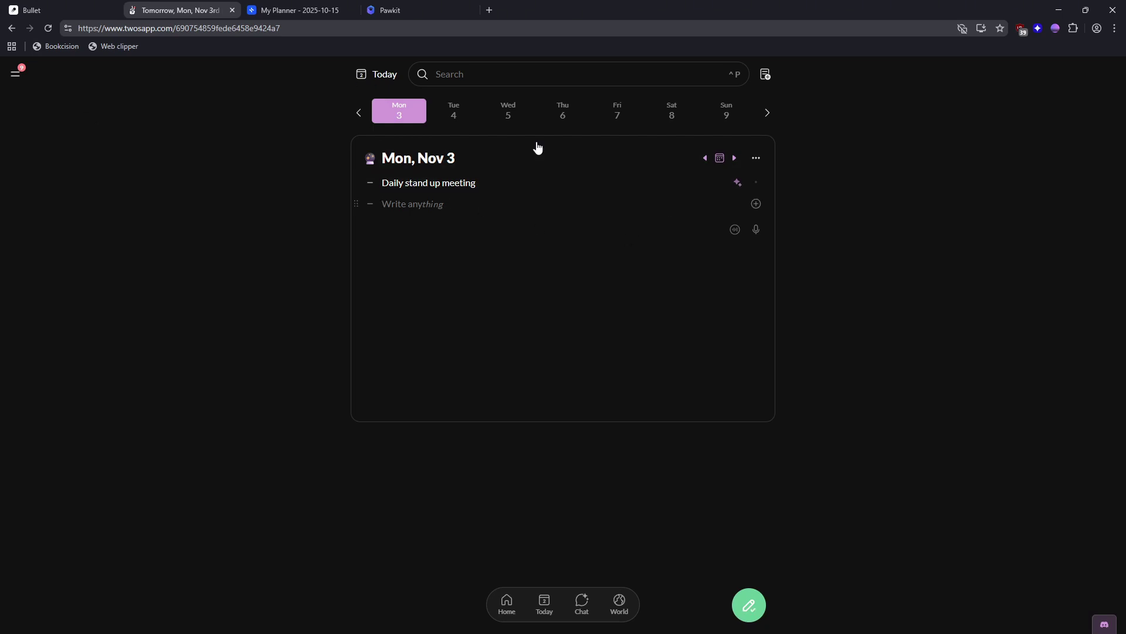
left_click(371, 204)
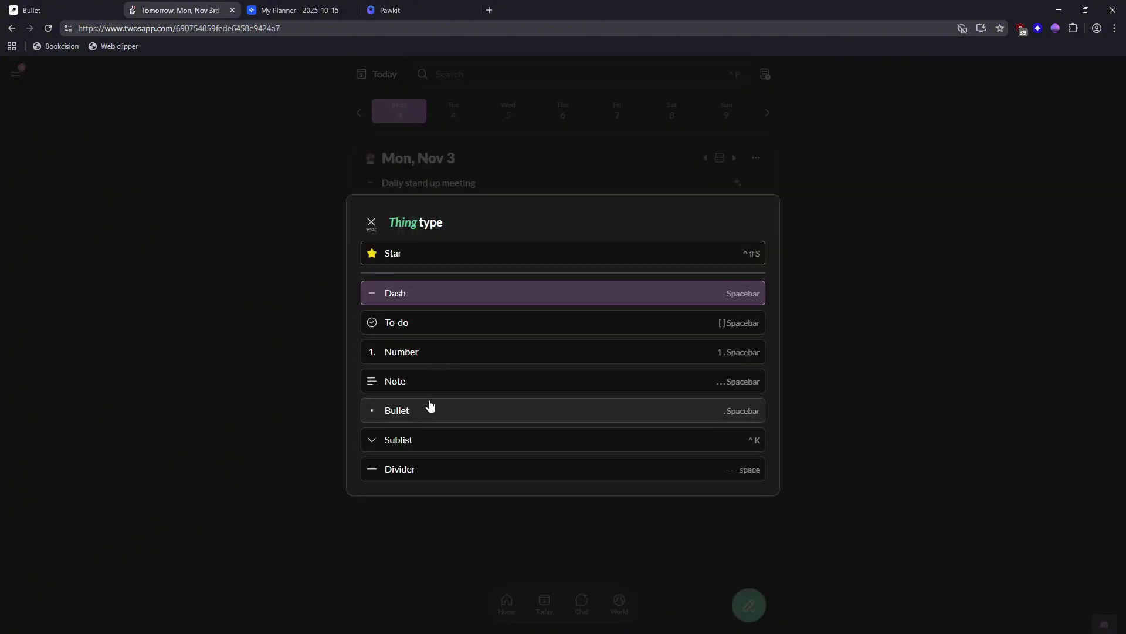
left_click(851, 316)
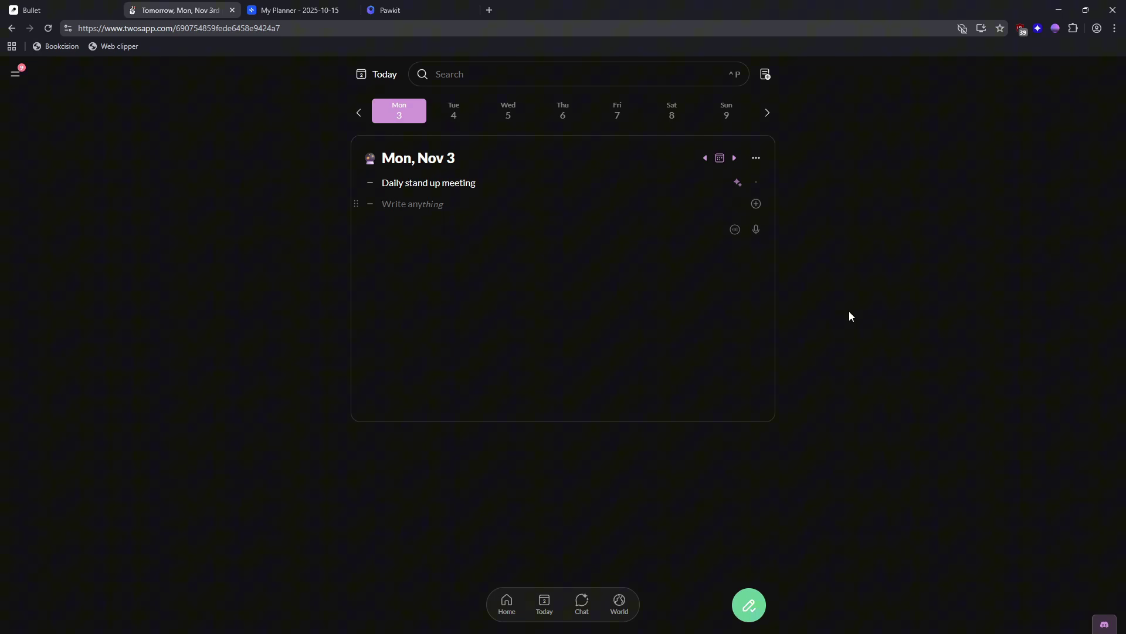
Look through the side panel, activity notifications and Badges page.
left_click(16, 73)
left_click(103, 74)
left_click(141, 97)
left_click(17, 621)
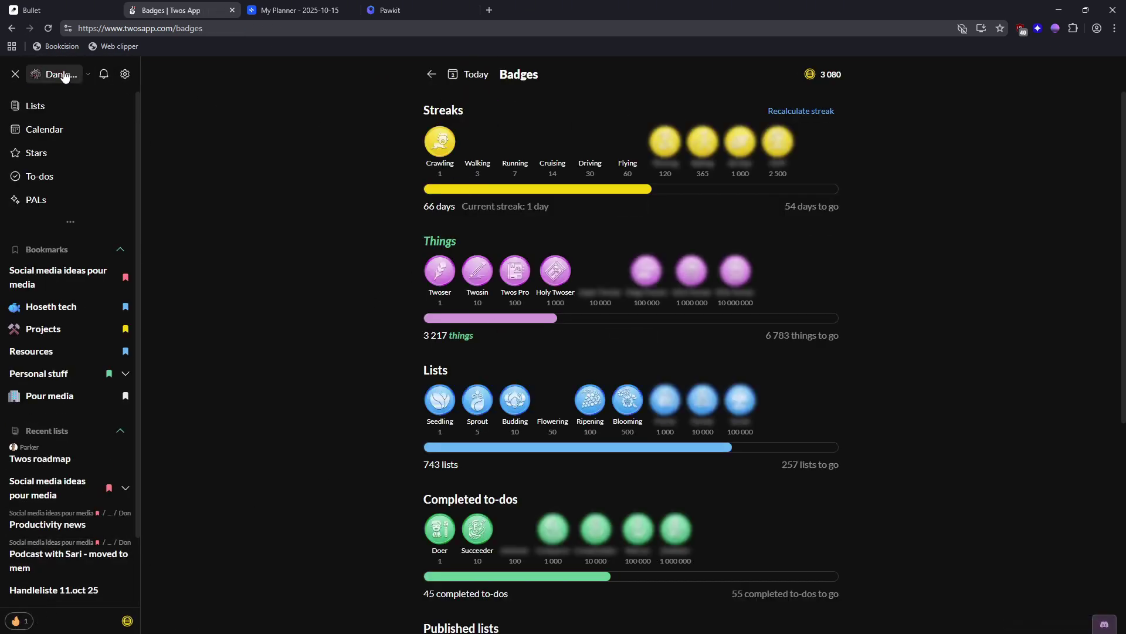
Open the Twos clues page and scroll through the full clues list.
left_click(827, 75)
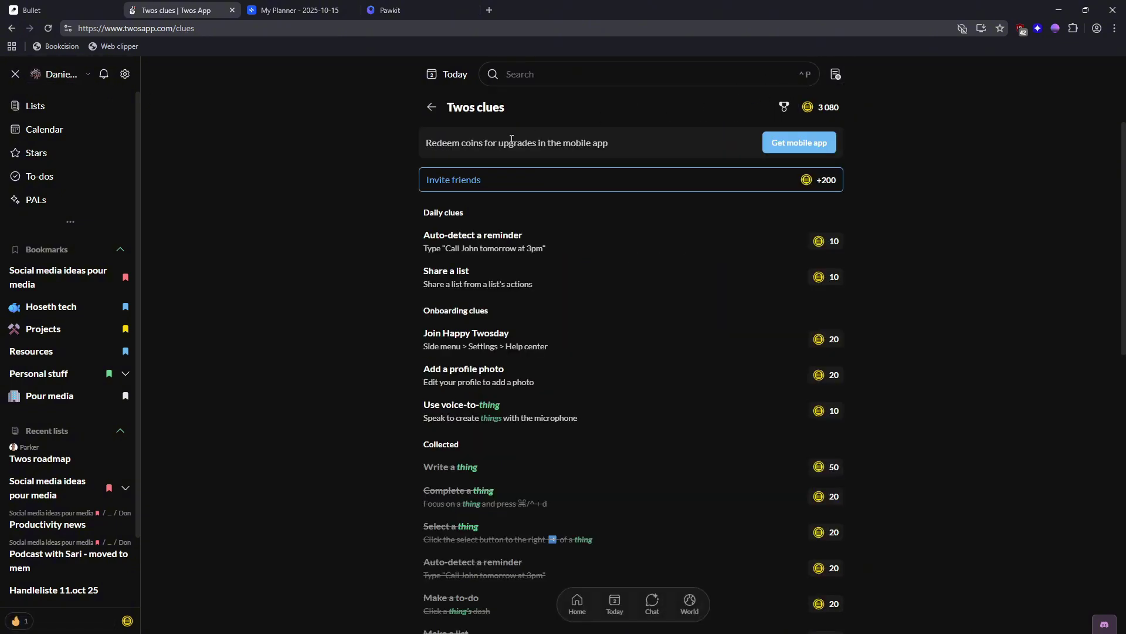
scroll(790, 210, "down", 1)
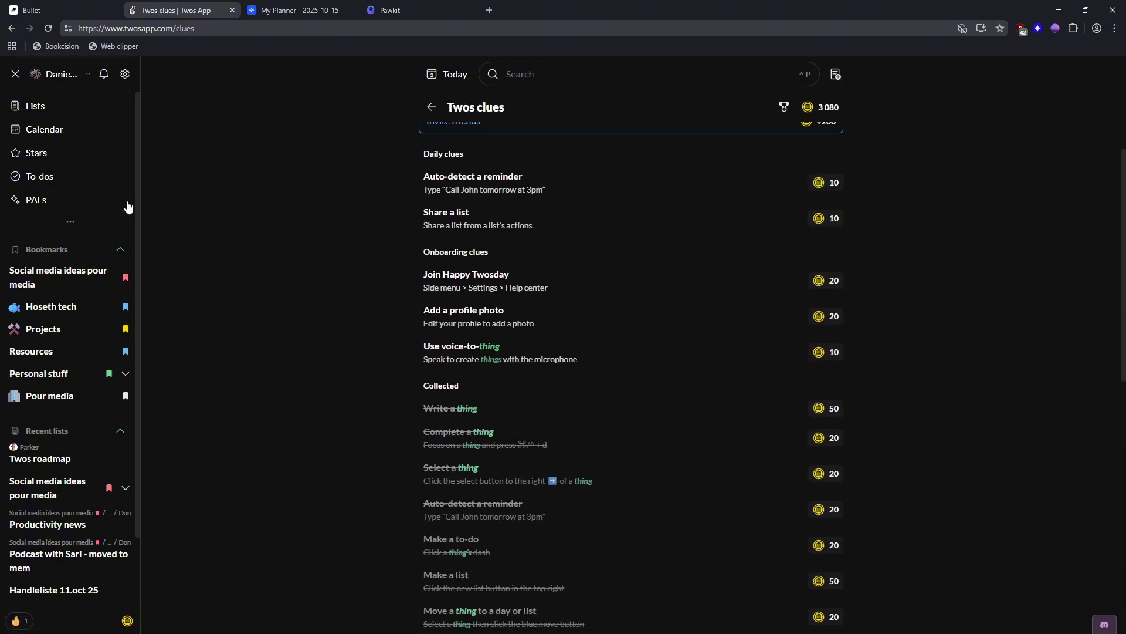
left_click(17, 75)
scroll(663, 235, "down", 2)
scroll(663, 275, "down", 2)
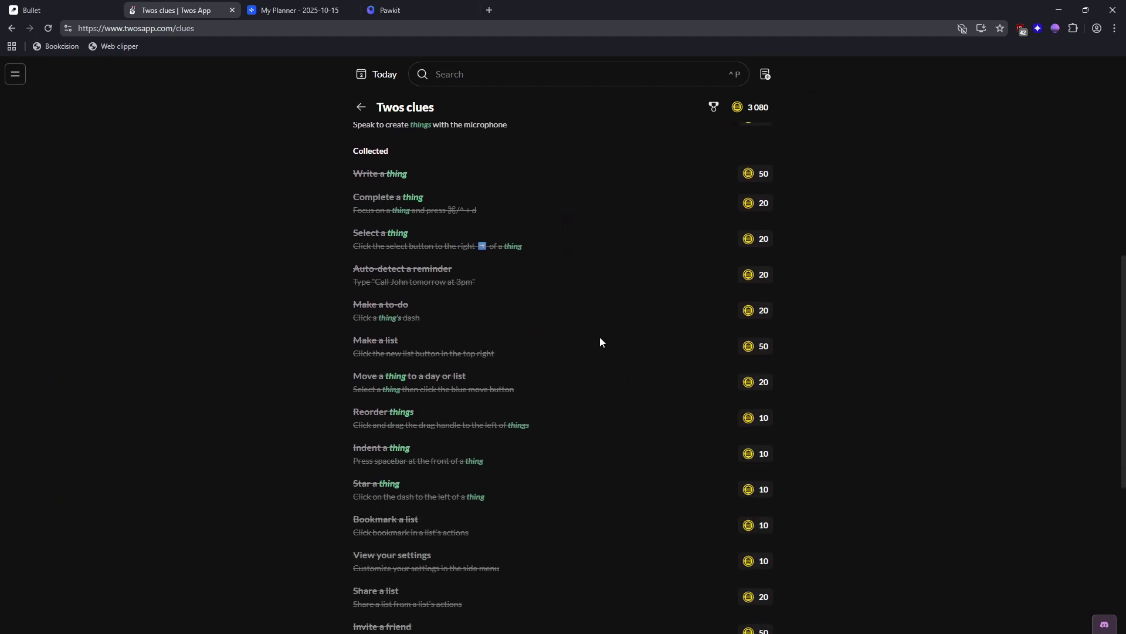
scroll(592, 340, "down", 1)
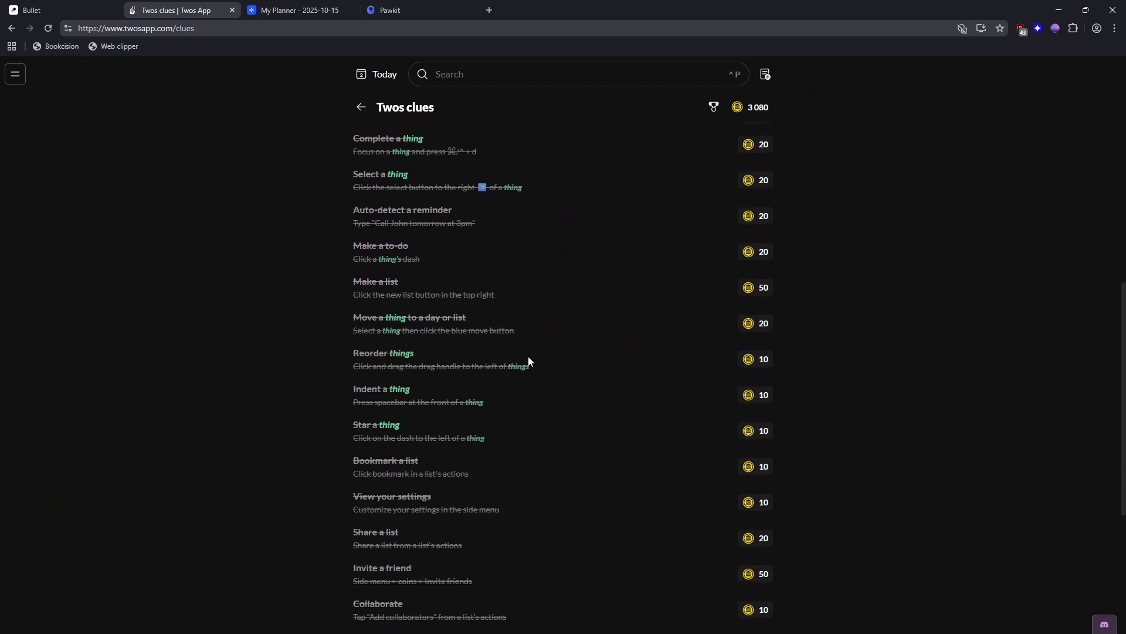
scroll(516, 329, "up", 2)
scroll(479, 268, "up", 2)
scroll(477, 263, "up", 2)
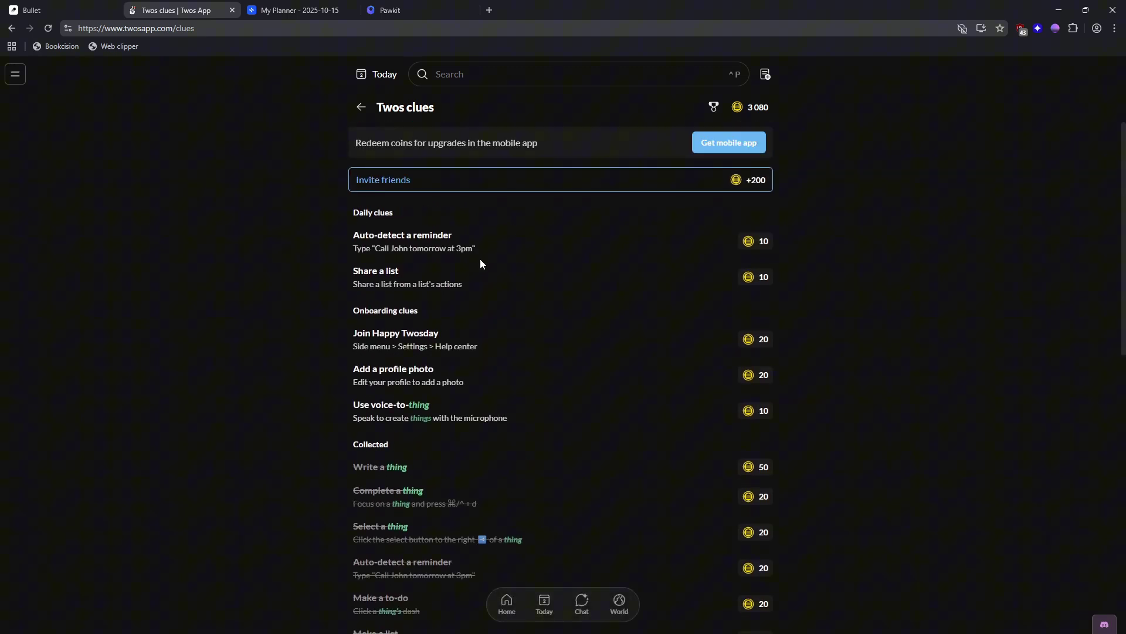
scroll(480, 258, "down", 2)
scroll(500, 286, "down", 2)
scroll(500, 285, "down", 2)
scroll(502, 294, "down", 2)
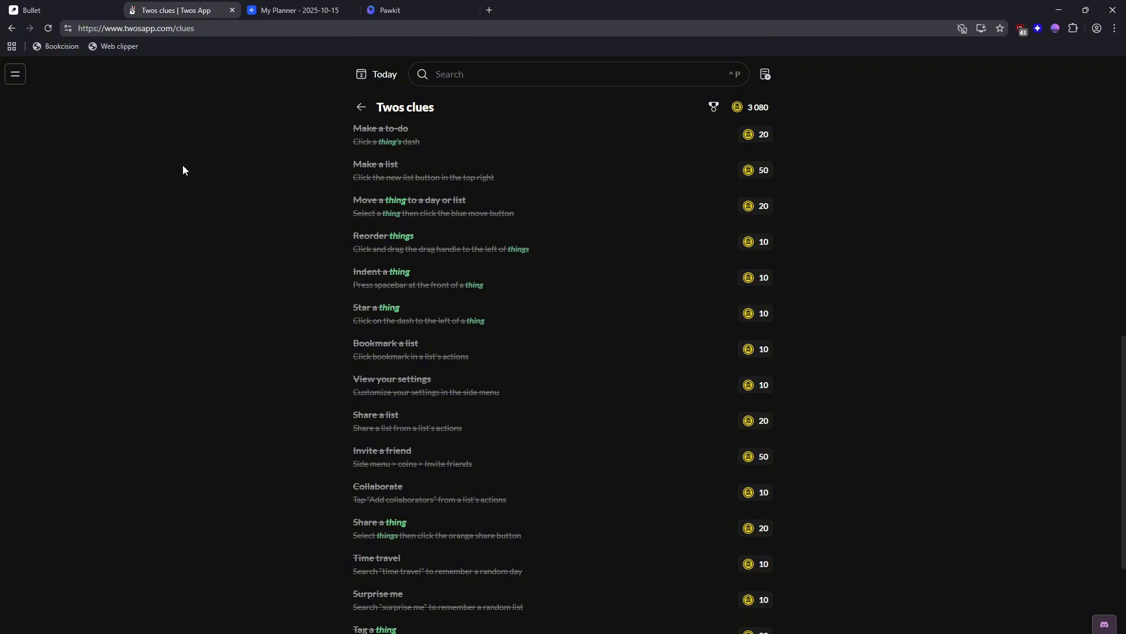
scroll(458, 273, "down", 1)
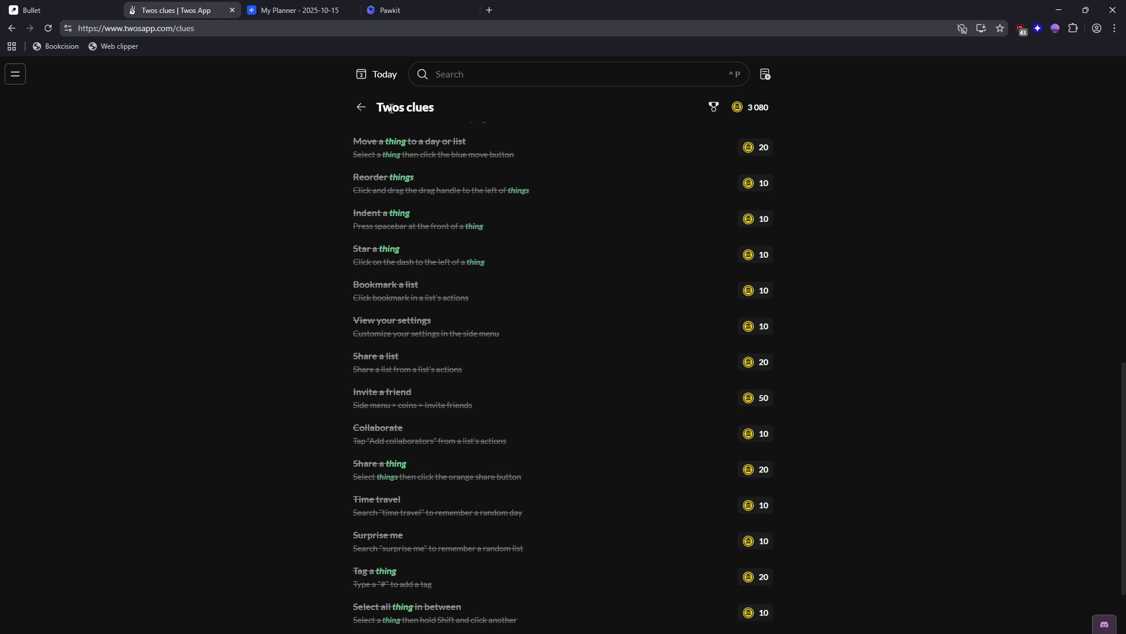
scroll(565, 280, "up", 3)
scroll(469, 163, "up", 4)
scroll(403, 129, "up", 2)
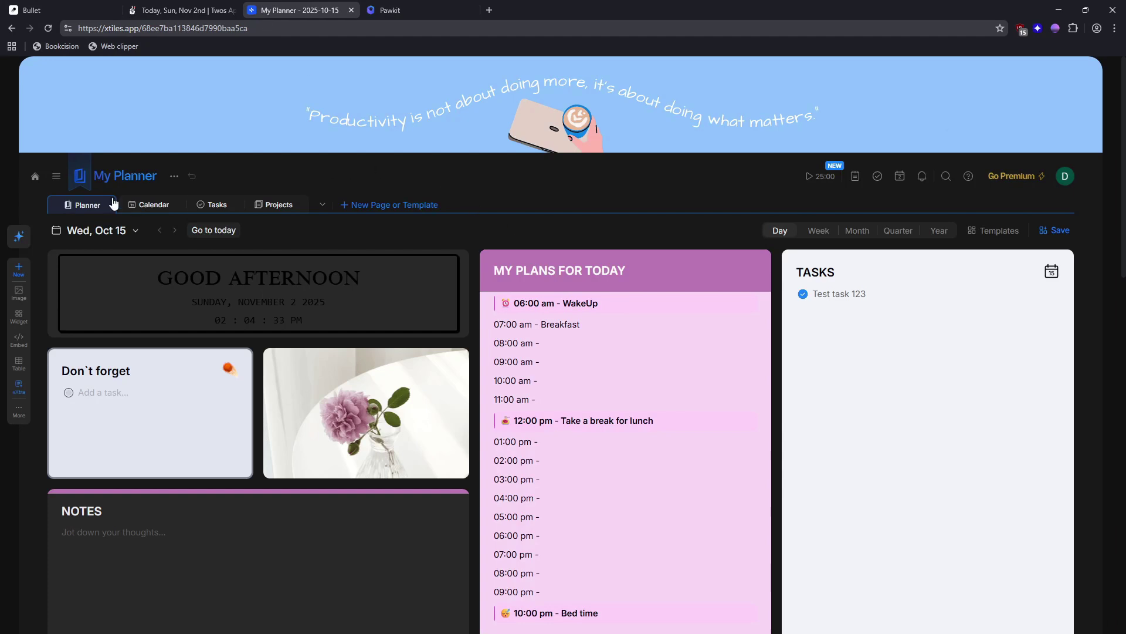
Jump the xTiles planner to today, Sun Nov 2, and close the webinar banner.
scroll(509, 186, "down", 1)
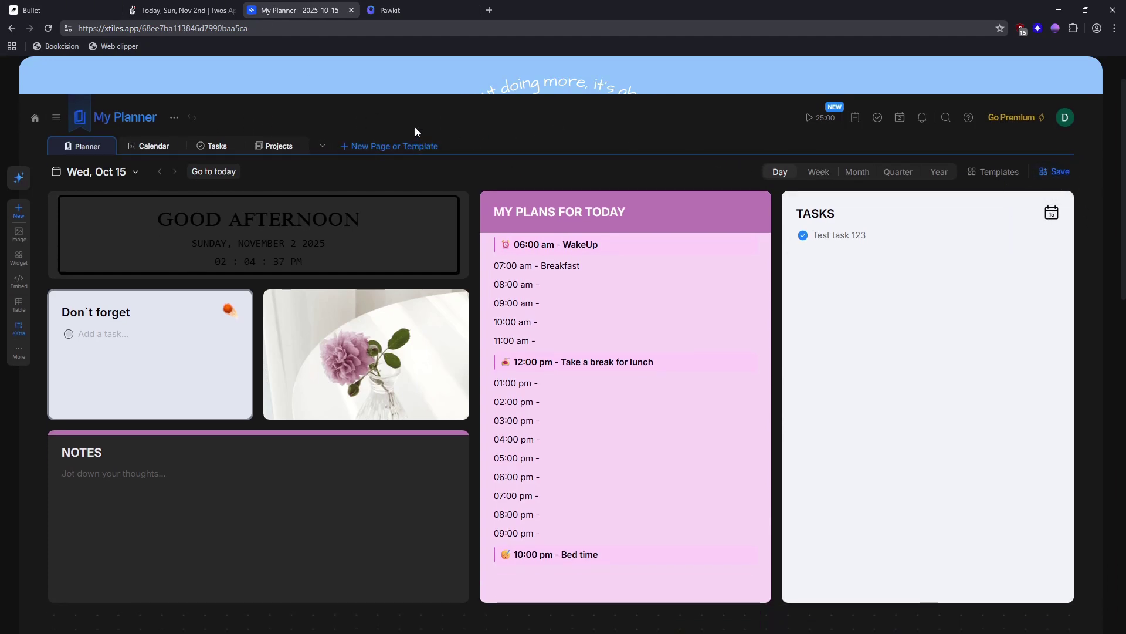
left_click(133, 171)
left_click(209, 172)
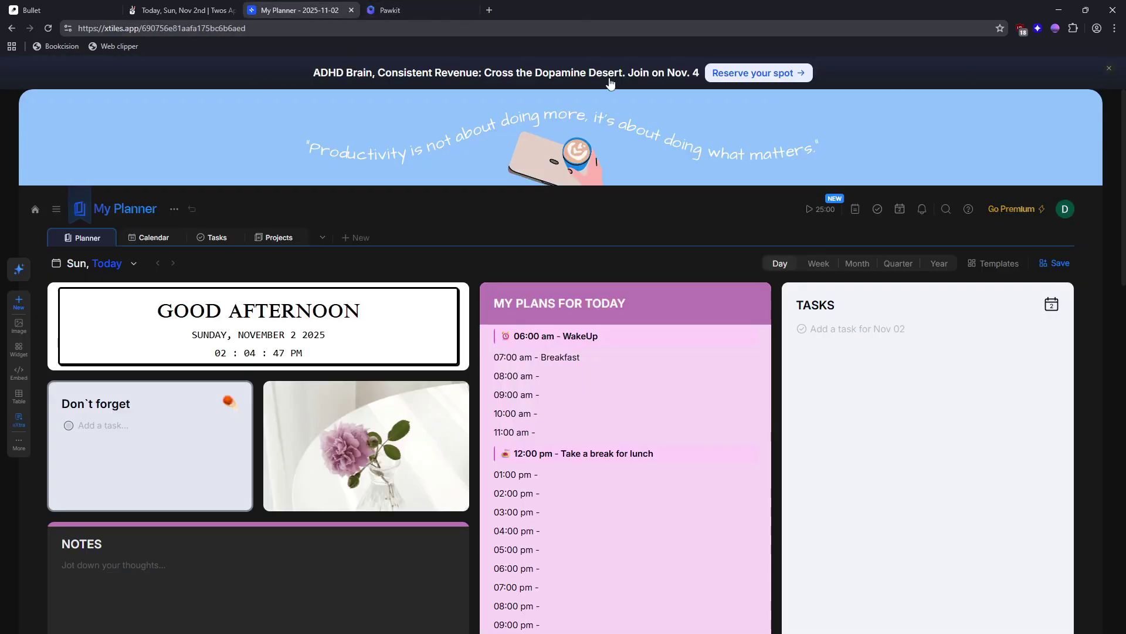
left_click(1109, 68)
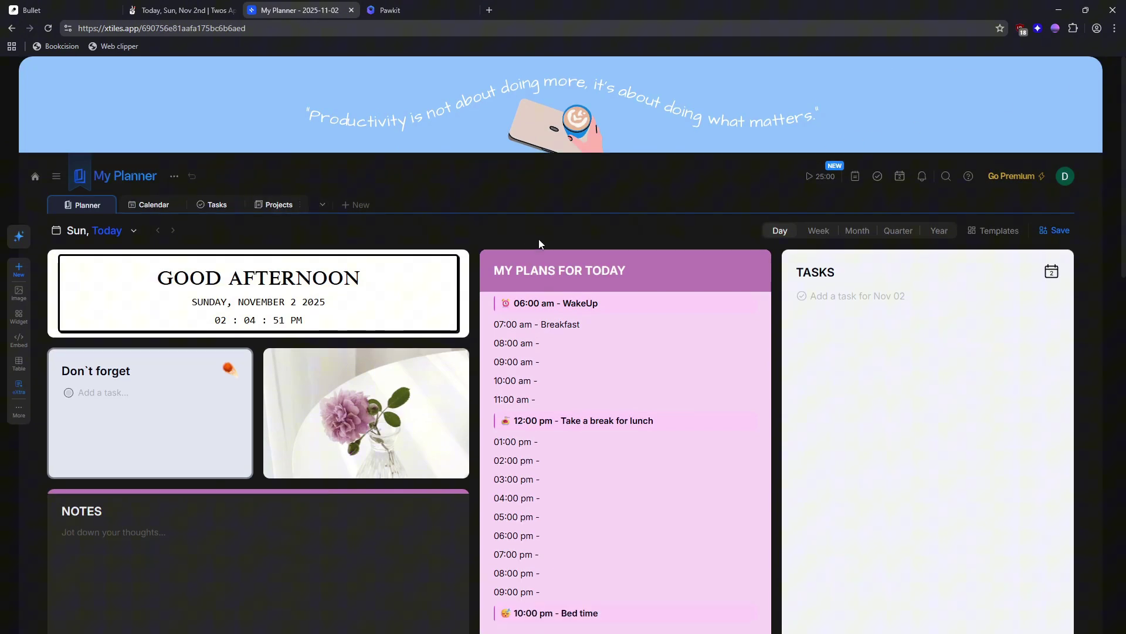
scroll(559, 243, "down", 3)
scroll(559, 243, "up", 3)
Open xTiles' Go Premium plans and switch pricing to Monthly, showing Plus at $15 per user.
left_click(1015, 176)
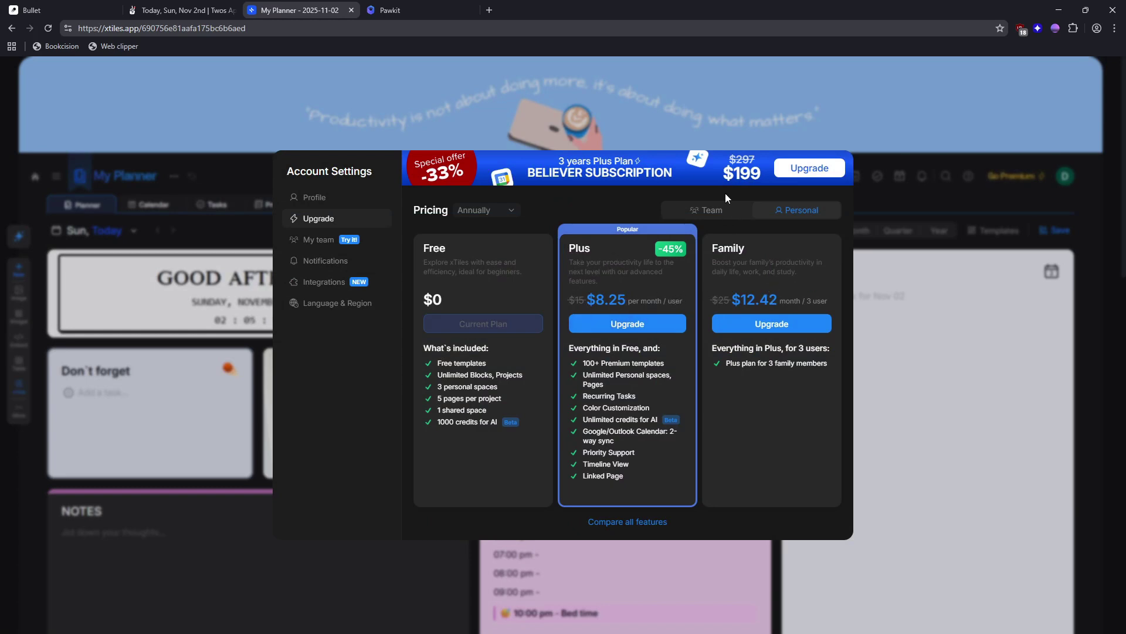
left_click(484, 210)
left_click(487, 211)
left_click(493, 235)
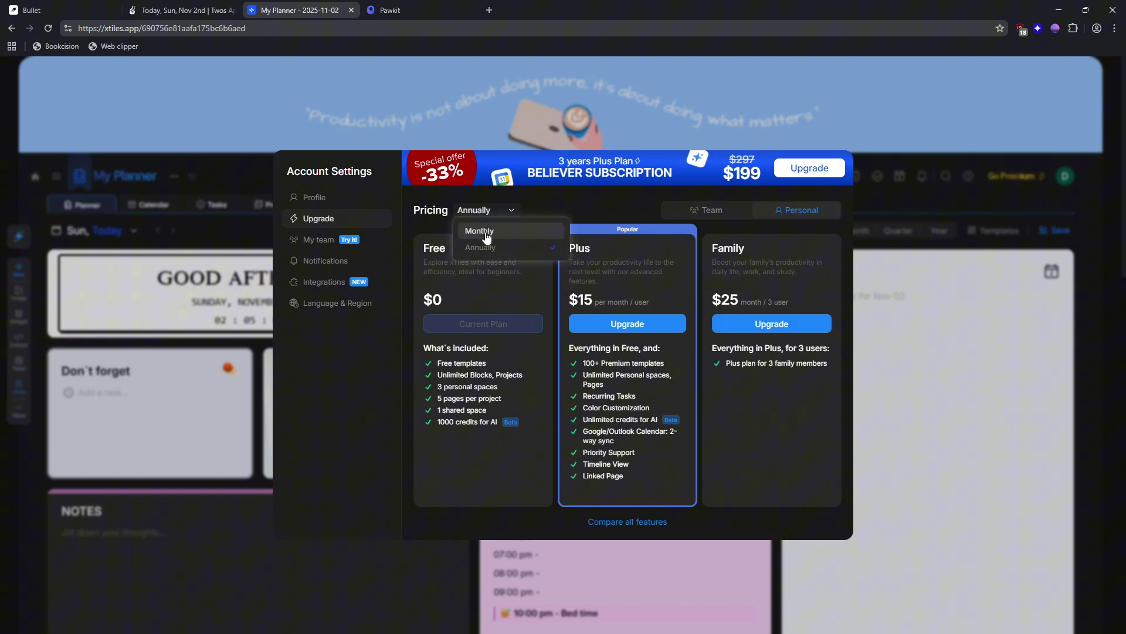
left_click(479, 231)
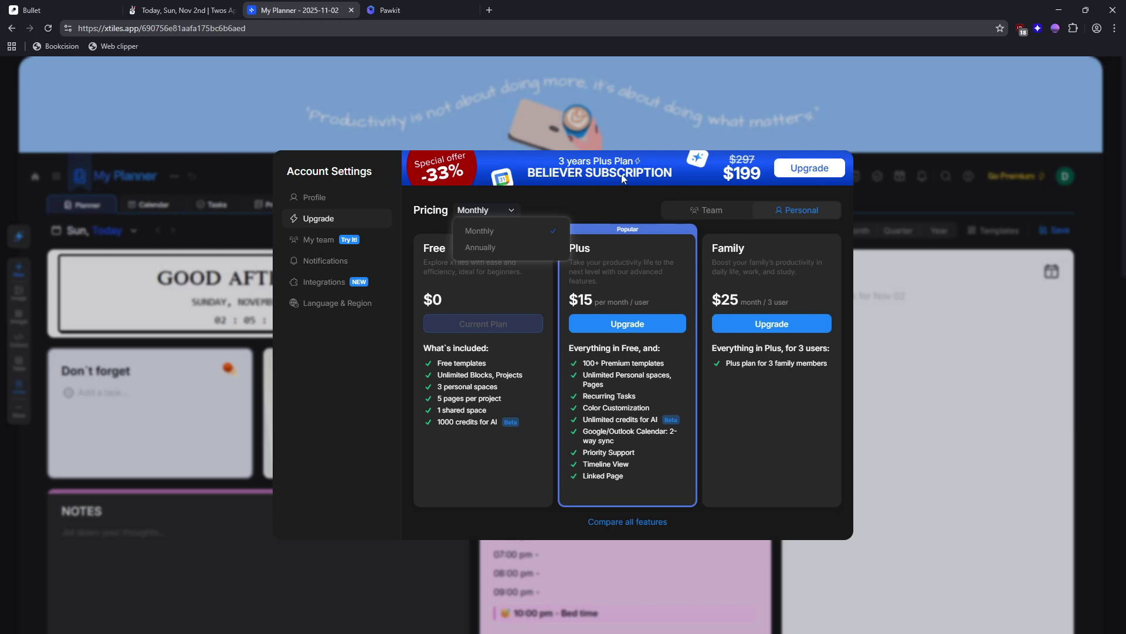
left_click(614, 203)
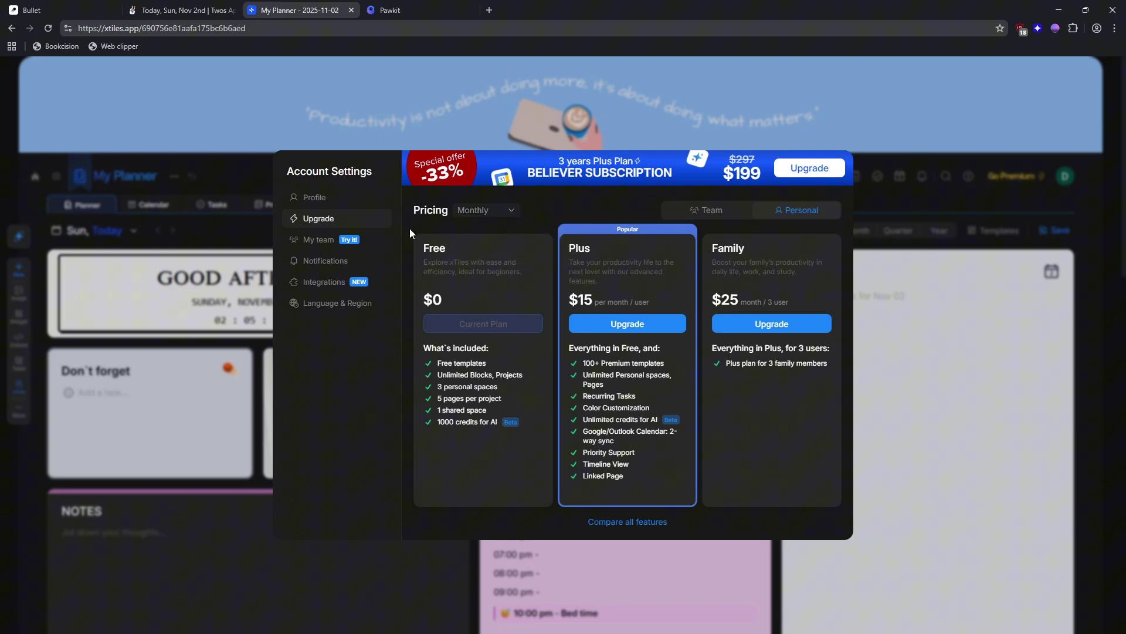
left_click(492, 209)
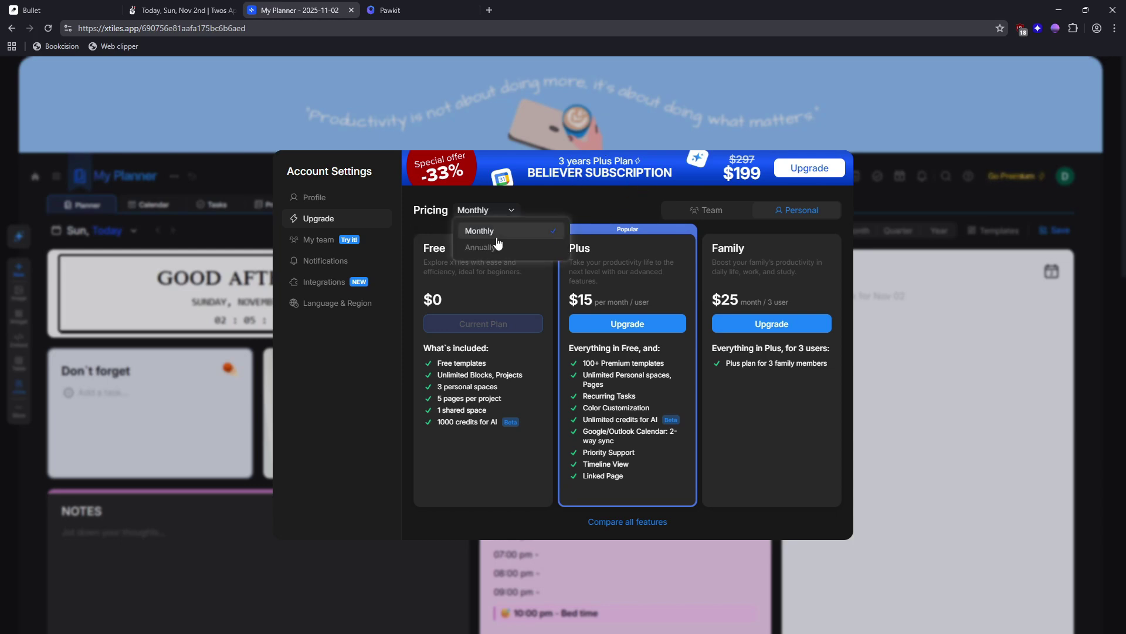
left_click(634, 422)
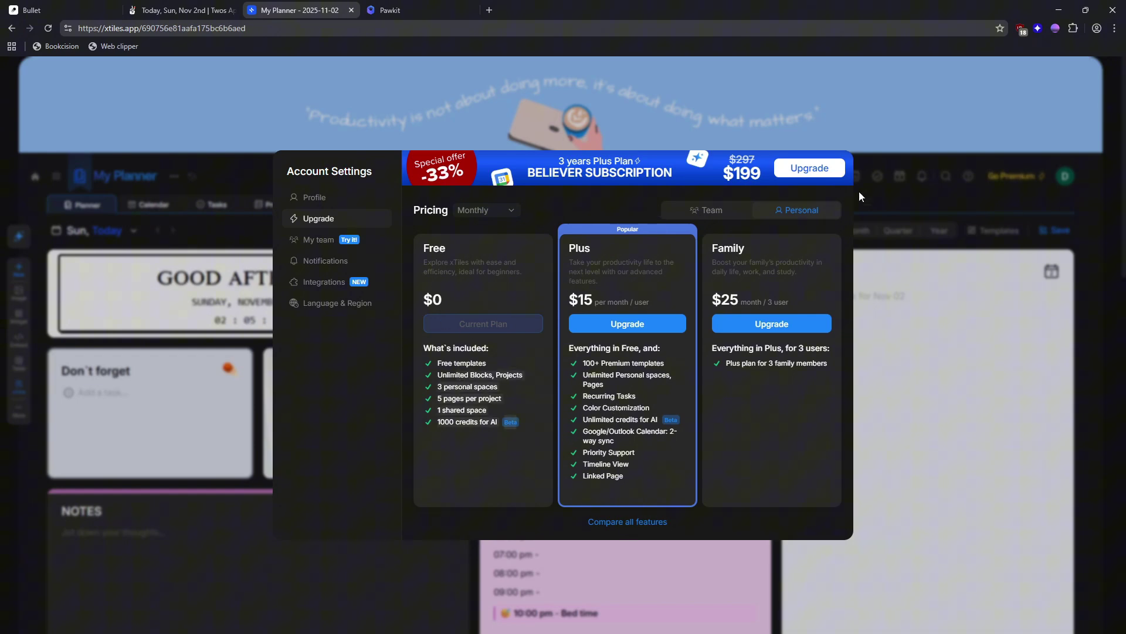
Close the pricing plans and move via Calendar and Tasks to Projects, listing Test project and Project 2.
left_click(946, 202)
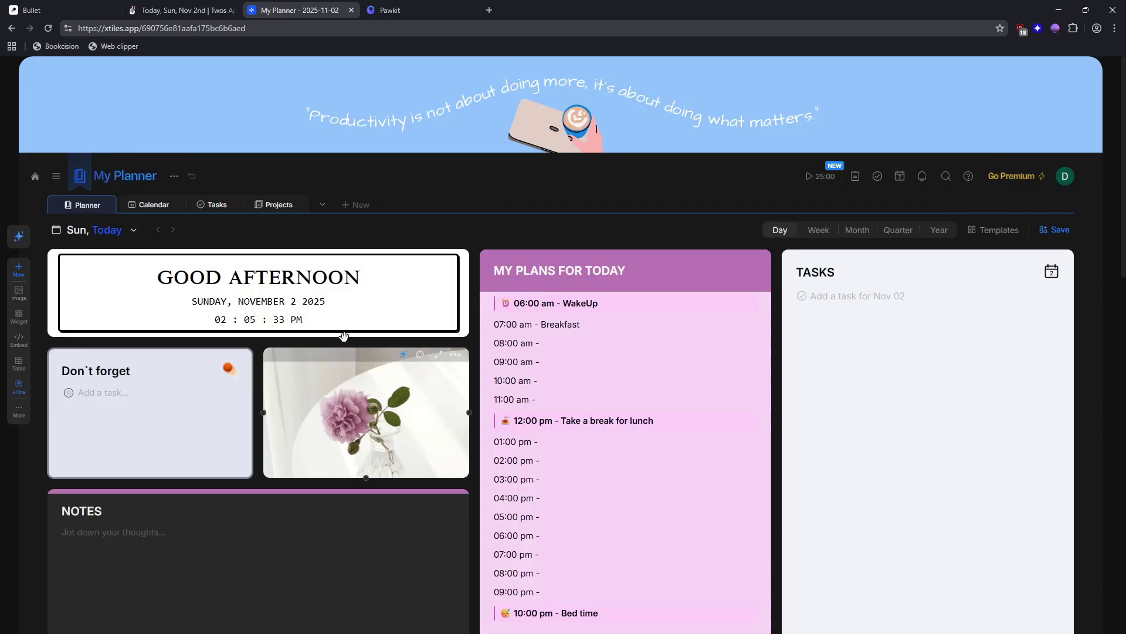
scroll(316, 401, "down", 1)
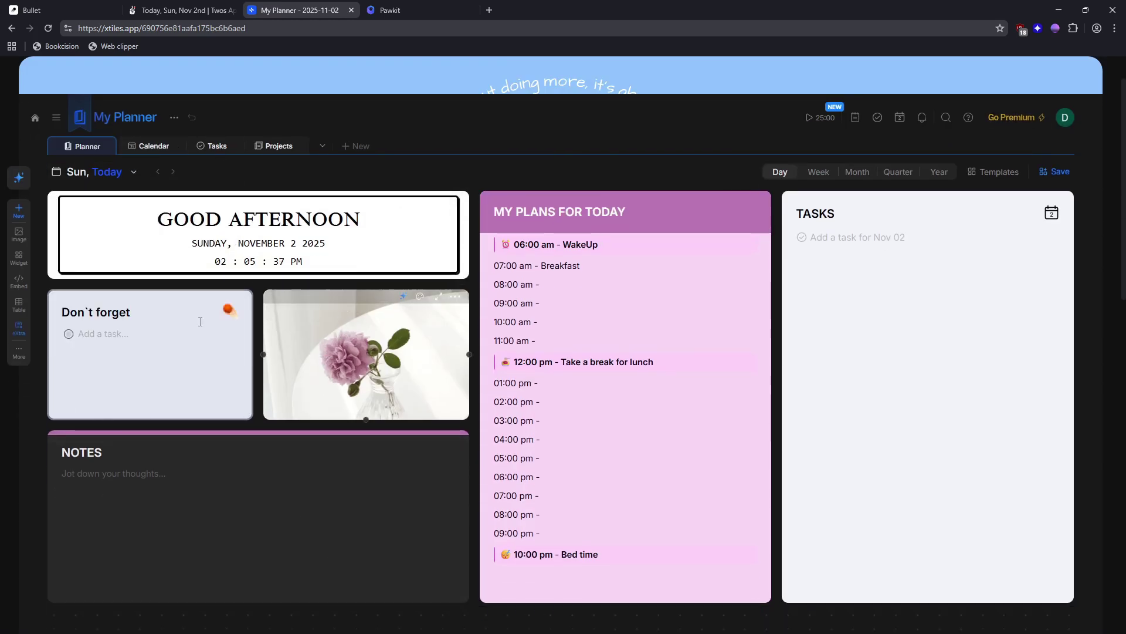
left_click(135, 172)
left_click(100, 156)
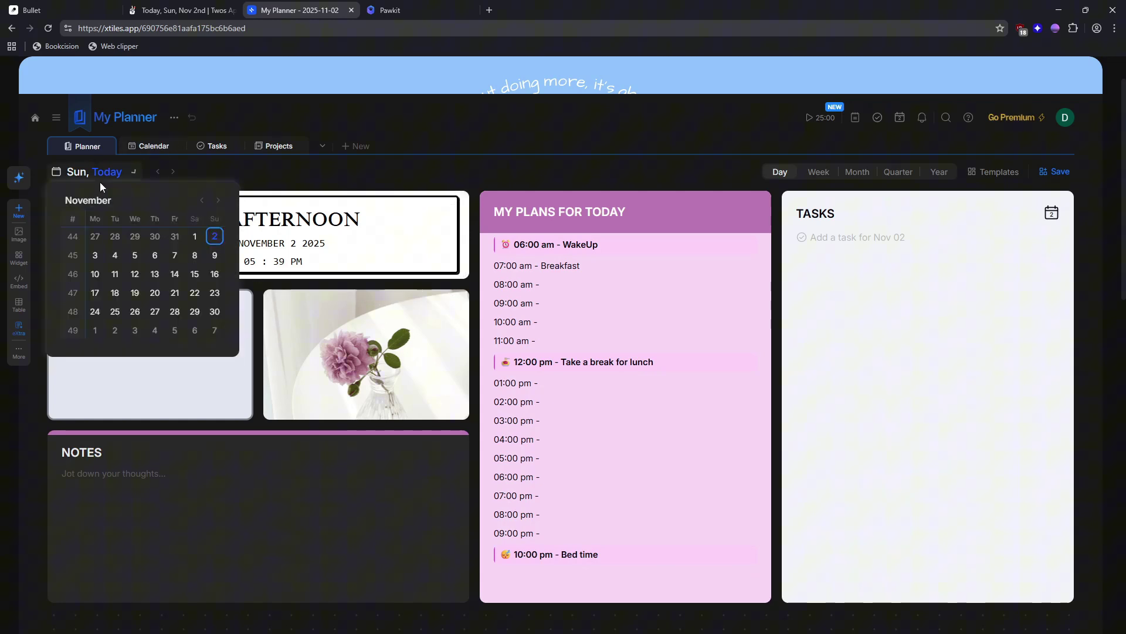
left_click(192, 173)
left_click(154, 144)
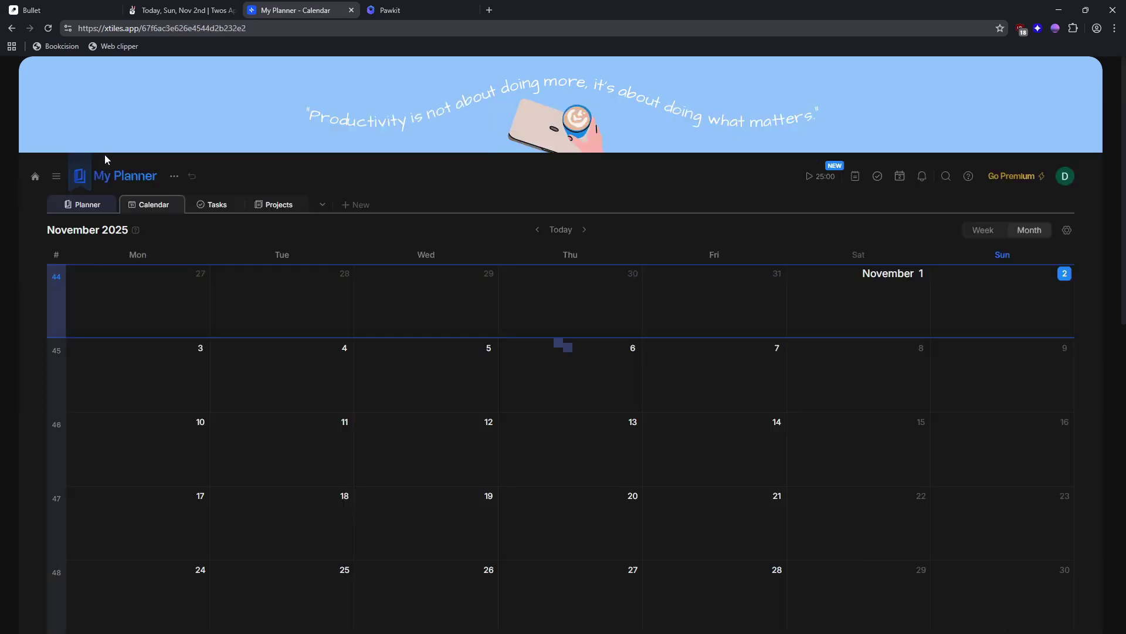
scroll(194, 176, "down", 2)
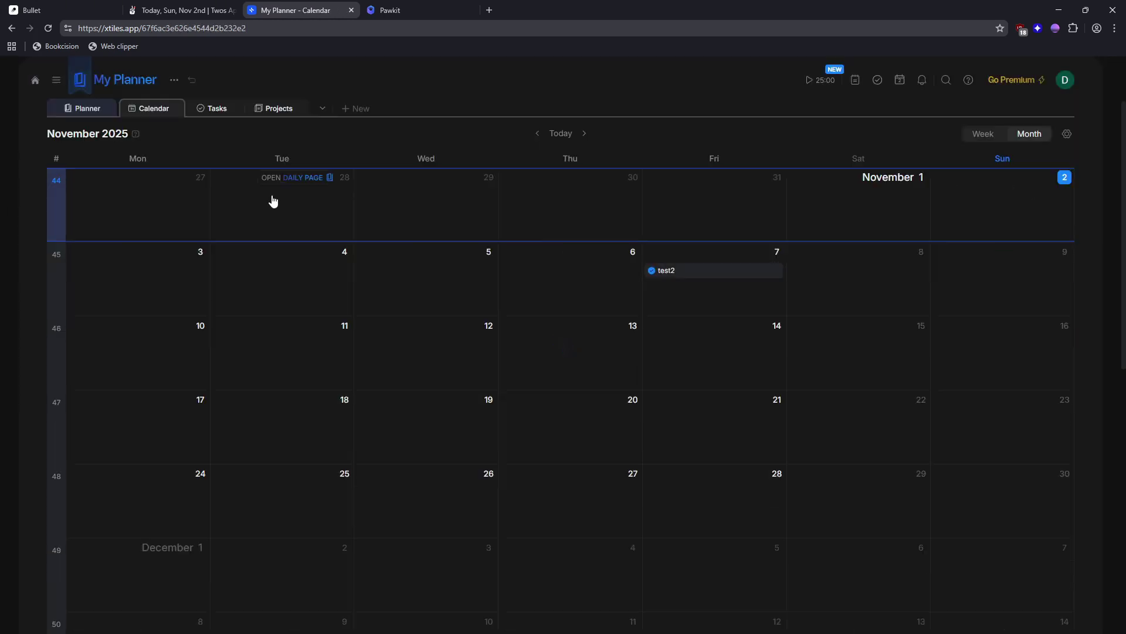
left_click(218, 110)
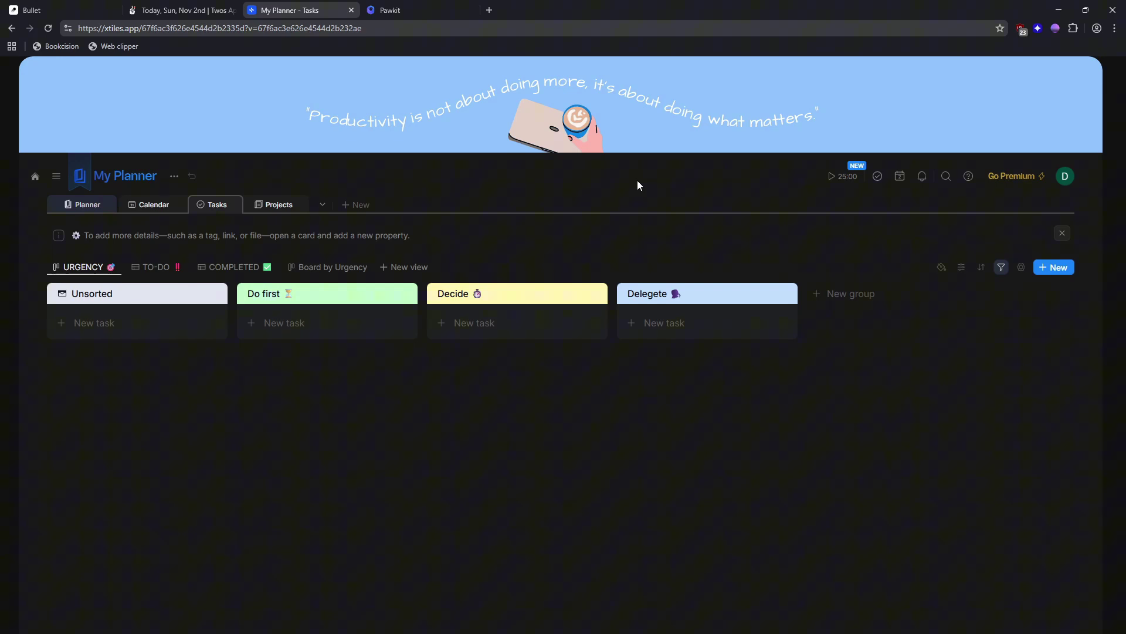
left_click(280, 206)
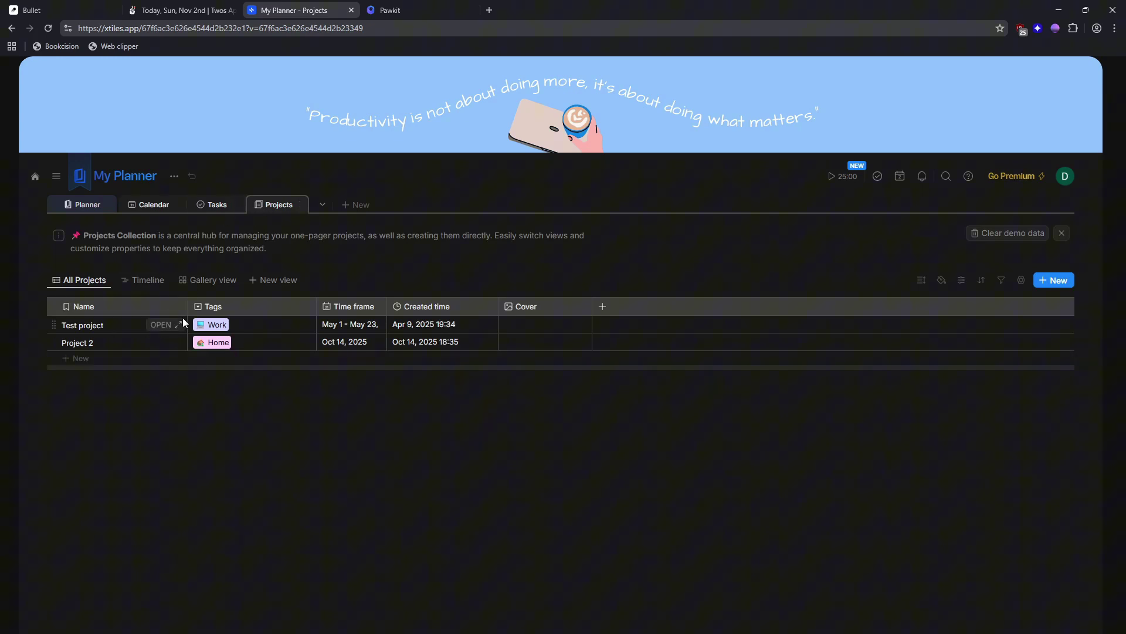
left_click(166, 324)
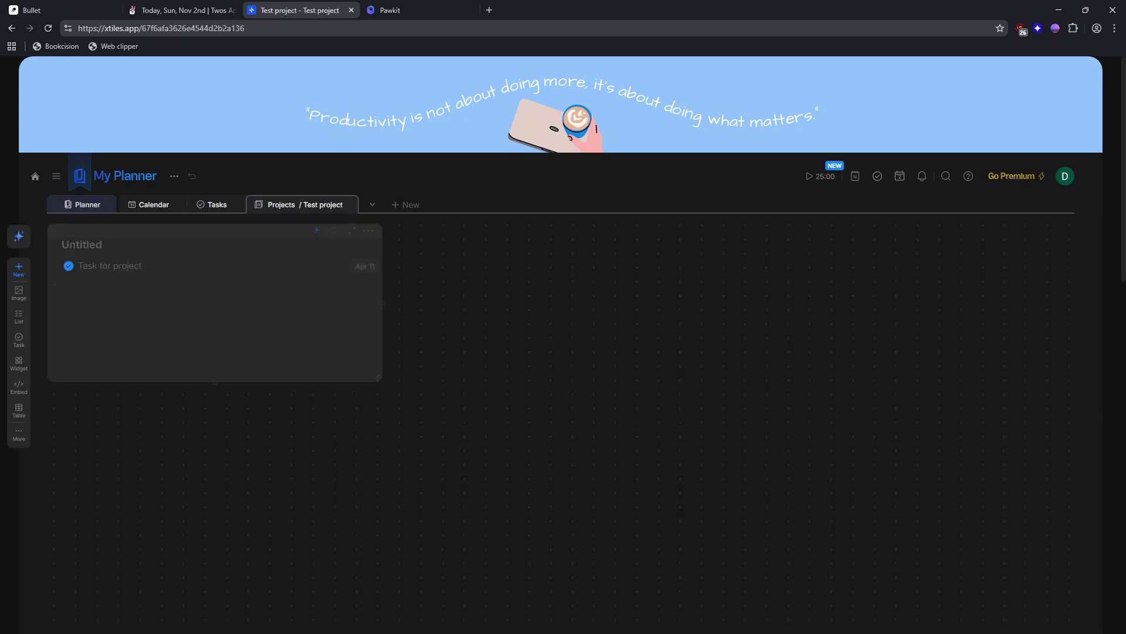
left_click_drag(841, 405, 963, 440)
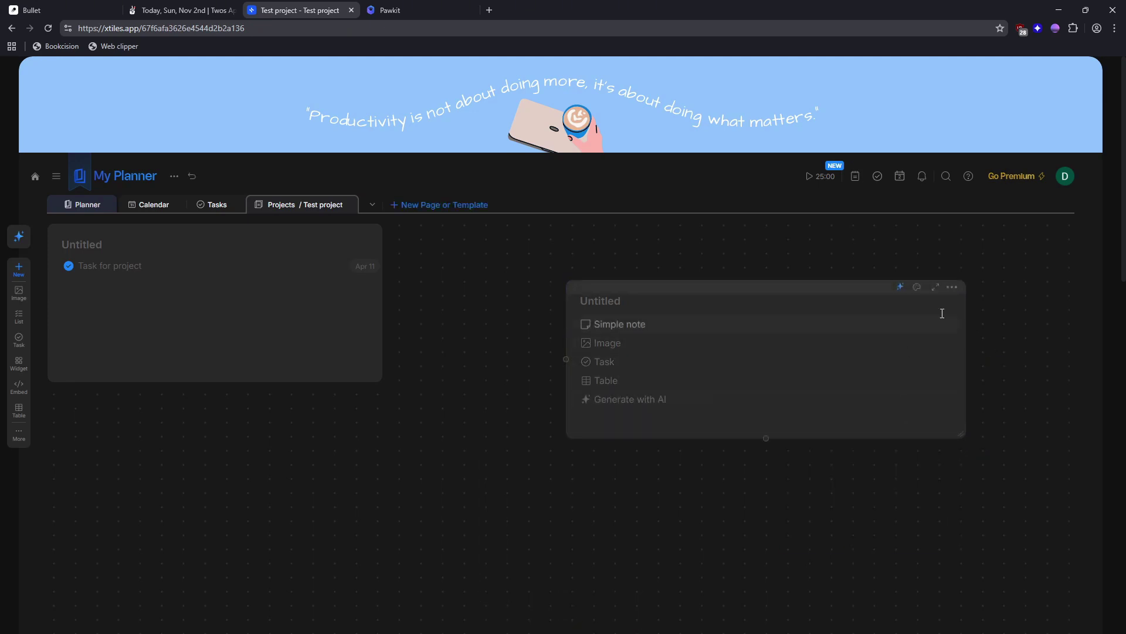
left_click(919, 287)
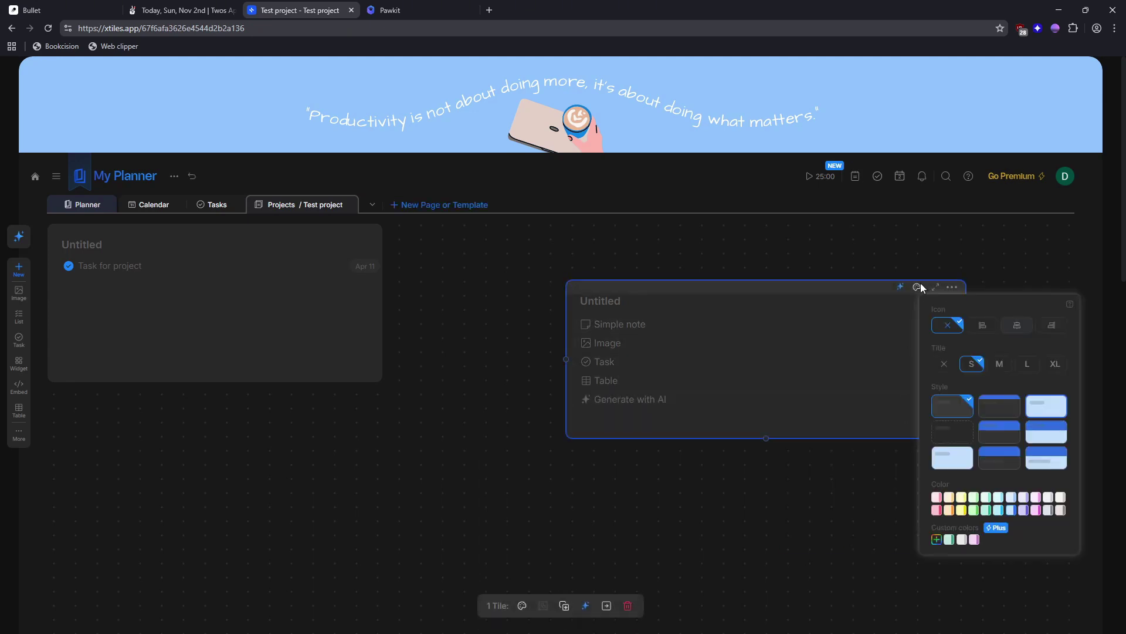
left_click(919, 287)
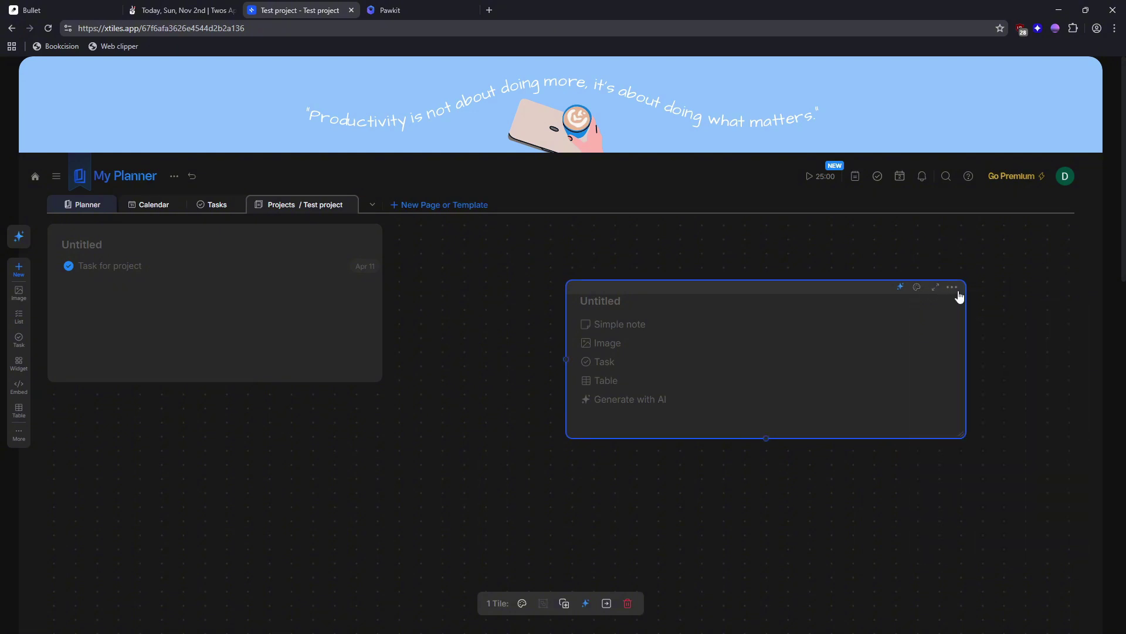
left_click(951, 287)
left_click(964, 409)
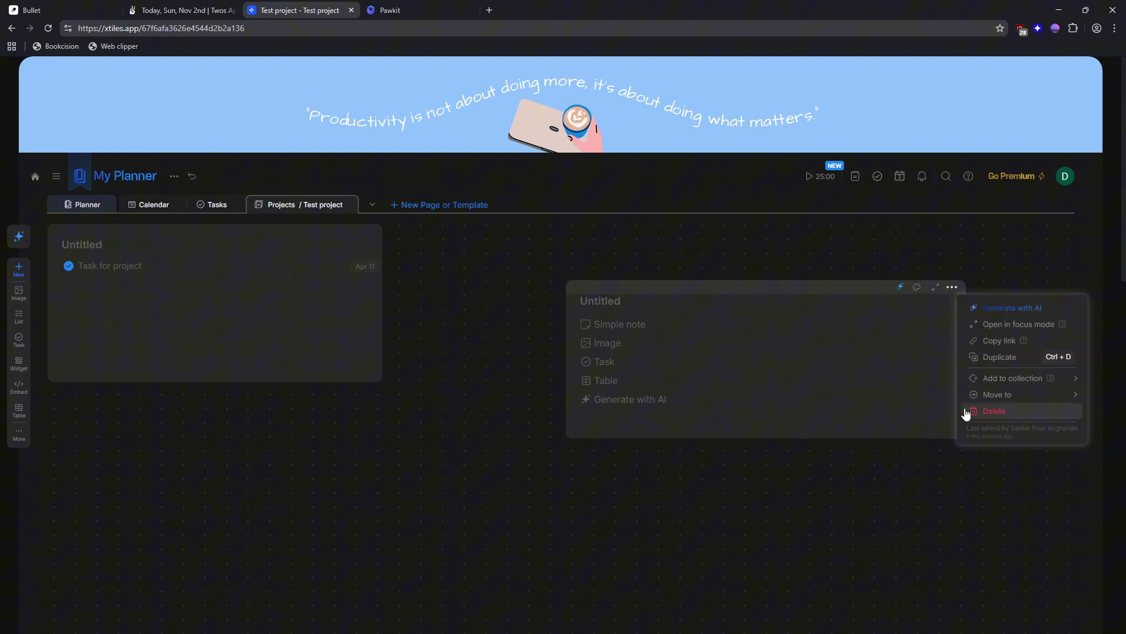
left_click(24, 363)
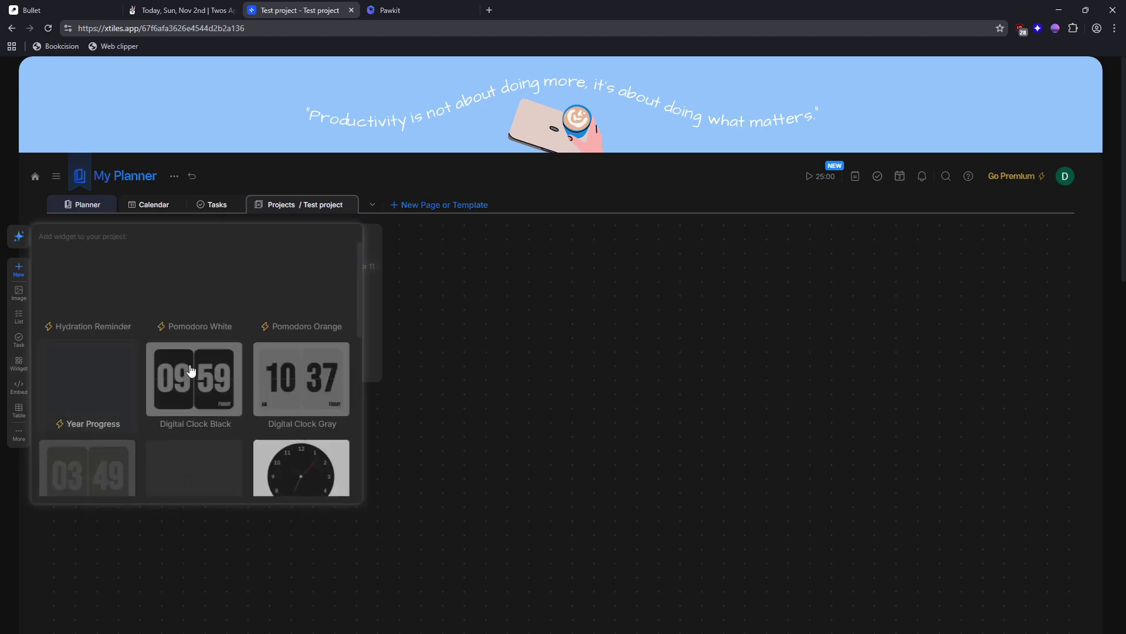
scroll(134, 372, "down", 2)
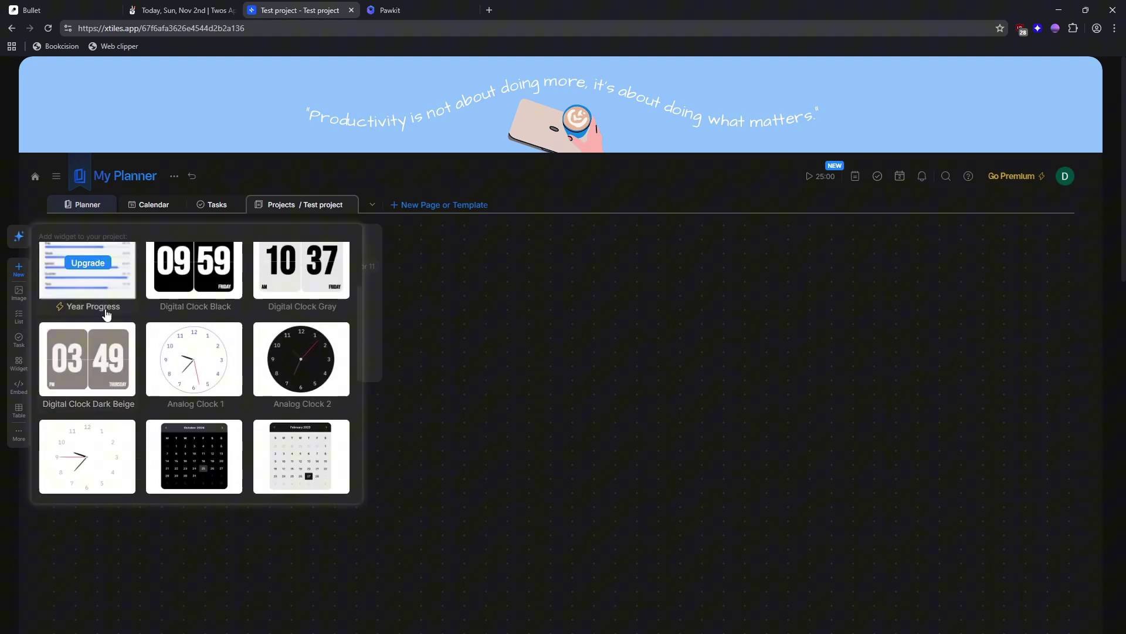
scroll(97, 329, "up", 1)
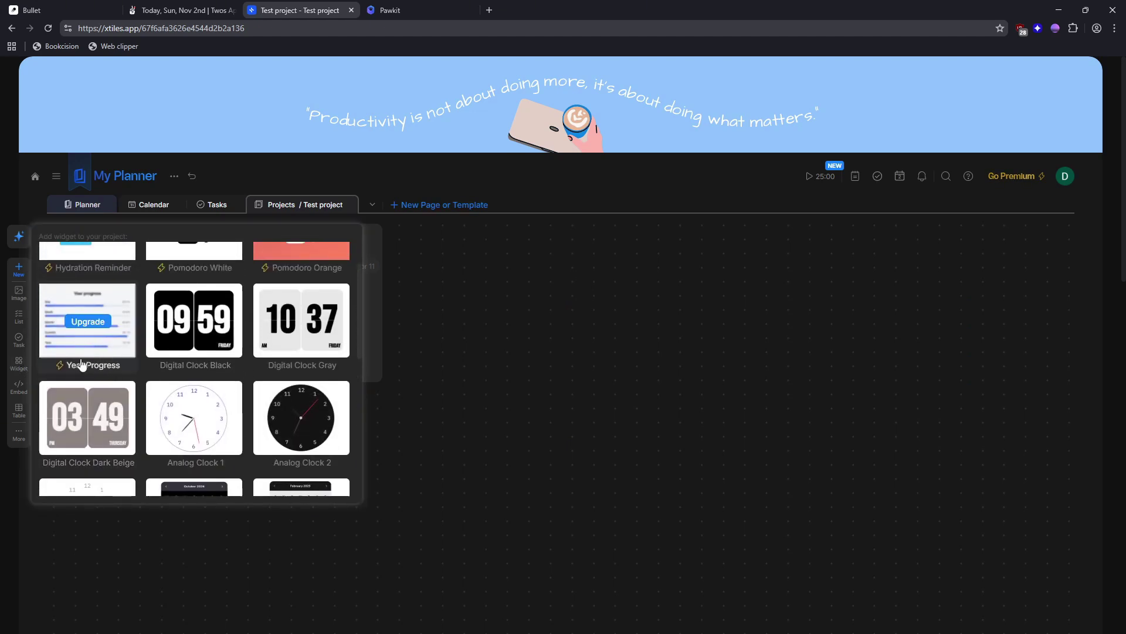
scroll(176, 374, "down", 1)
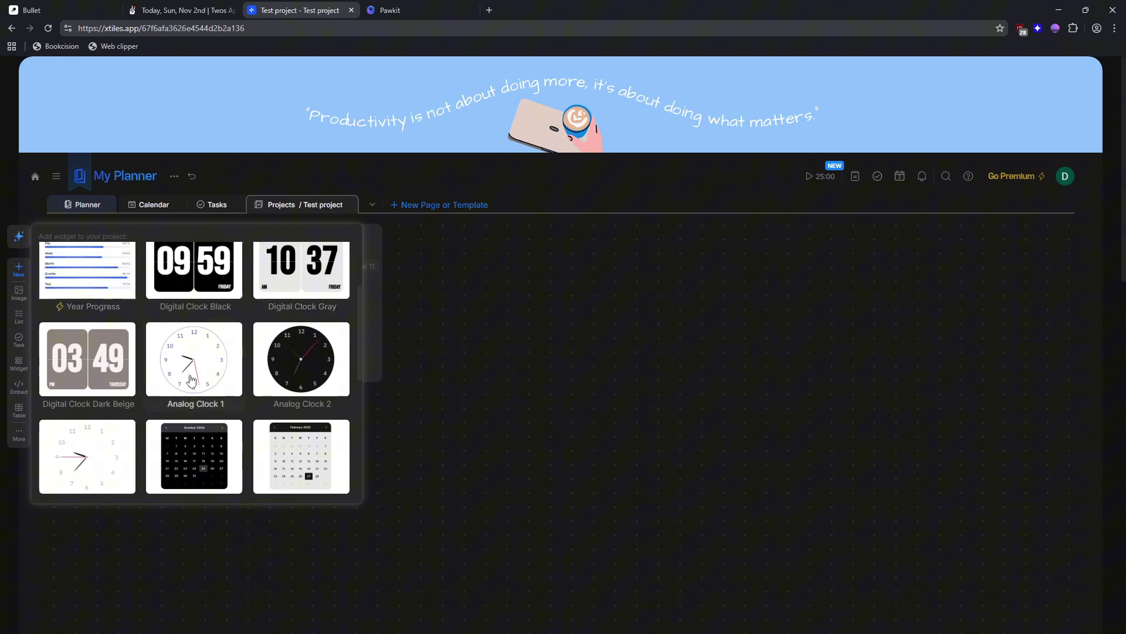
scroll(199, 374, "down", 3)
scroll(199, 374, "down", 2)
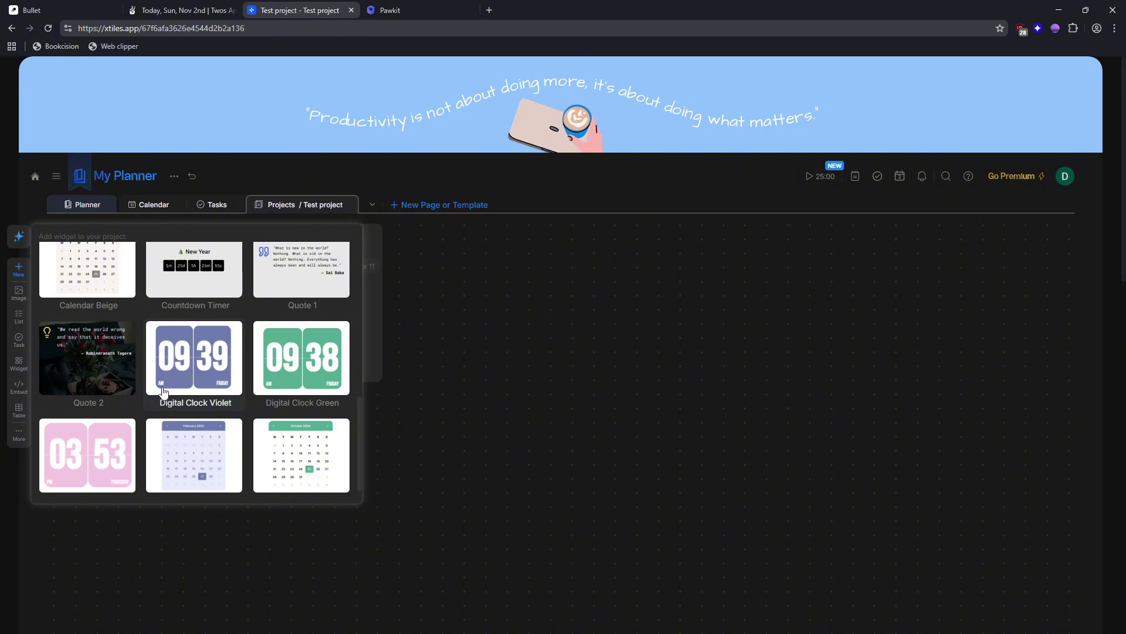
scroll(157, 389, "down", 1)
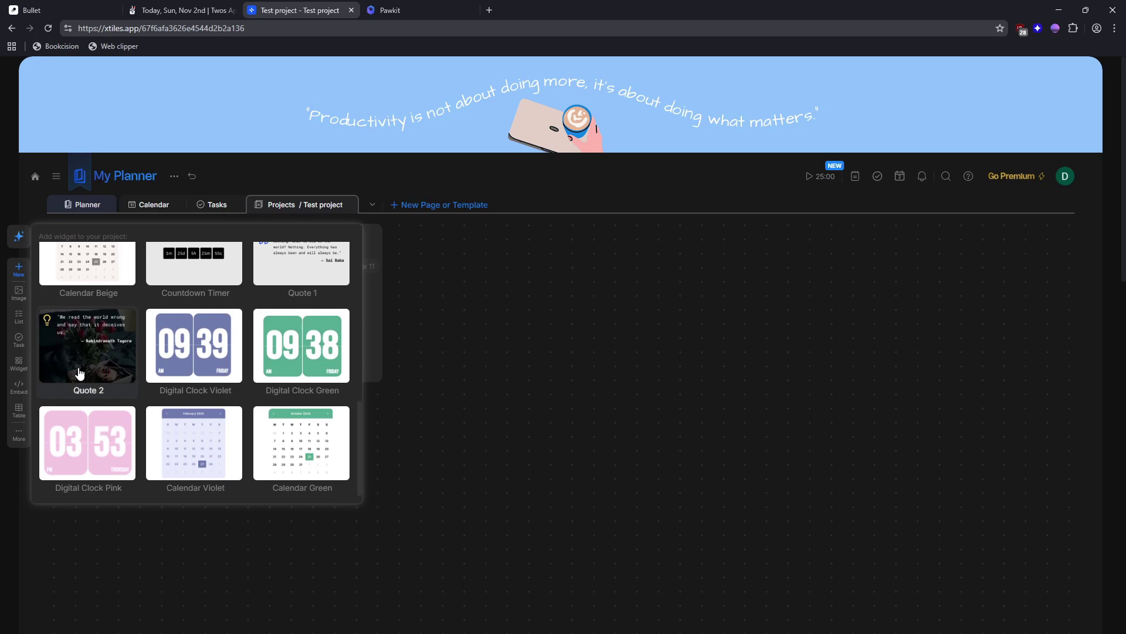
scroll(156, 395, "up", 5)
left_click(472, 316)
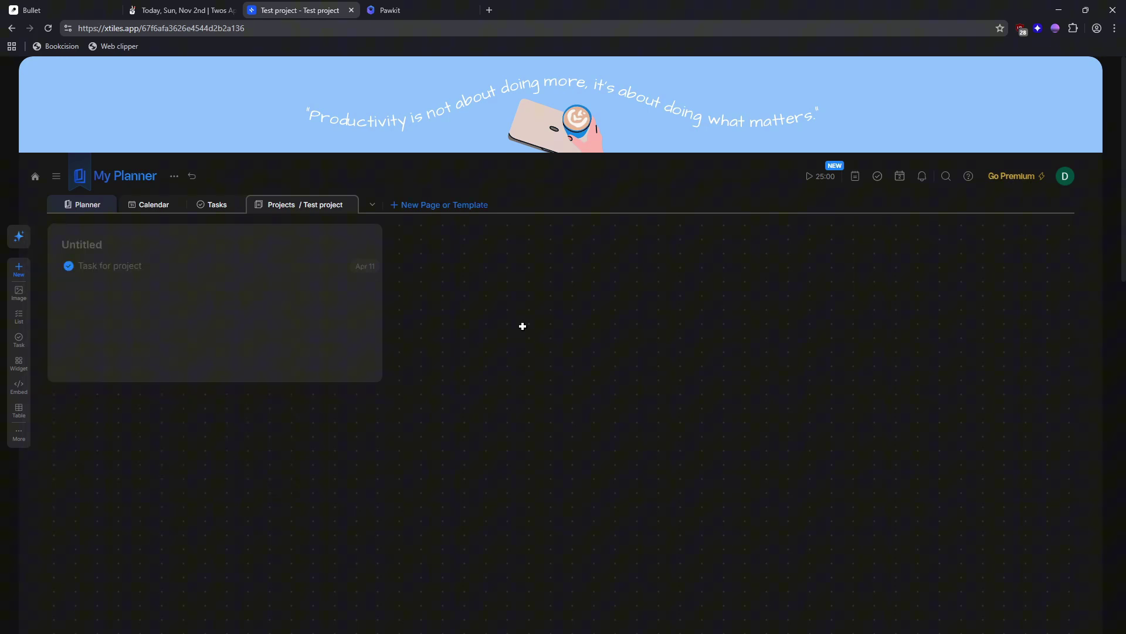
Go to the planner's day page, switch to Week then Quarter, and open the quarterly templates gallery.
left_click(94, 206)
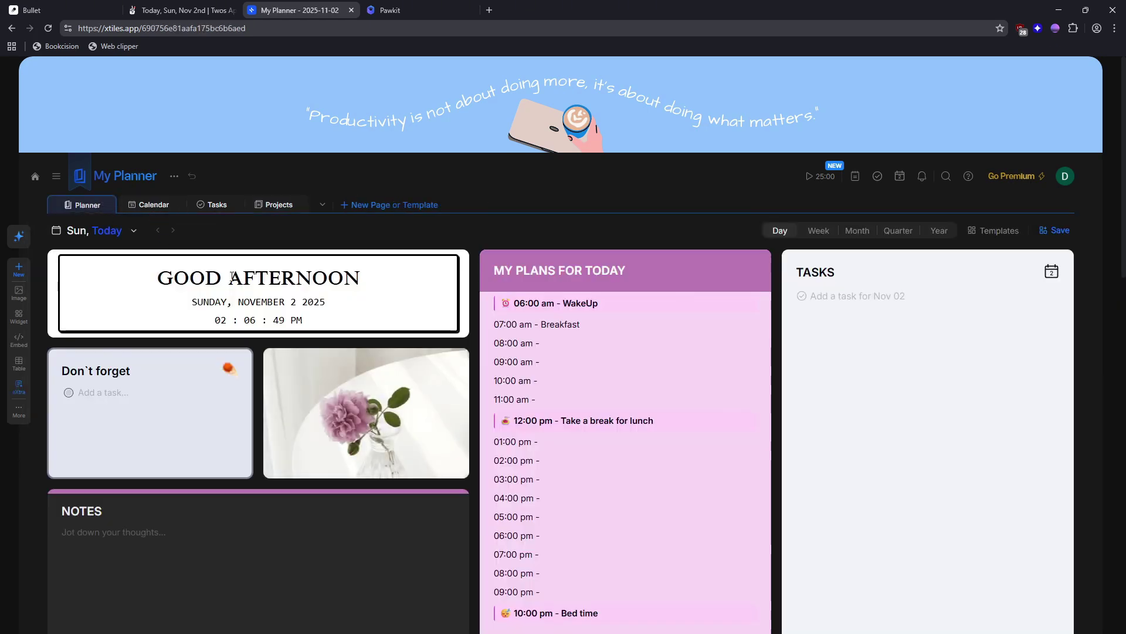
left_click(114, 230)
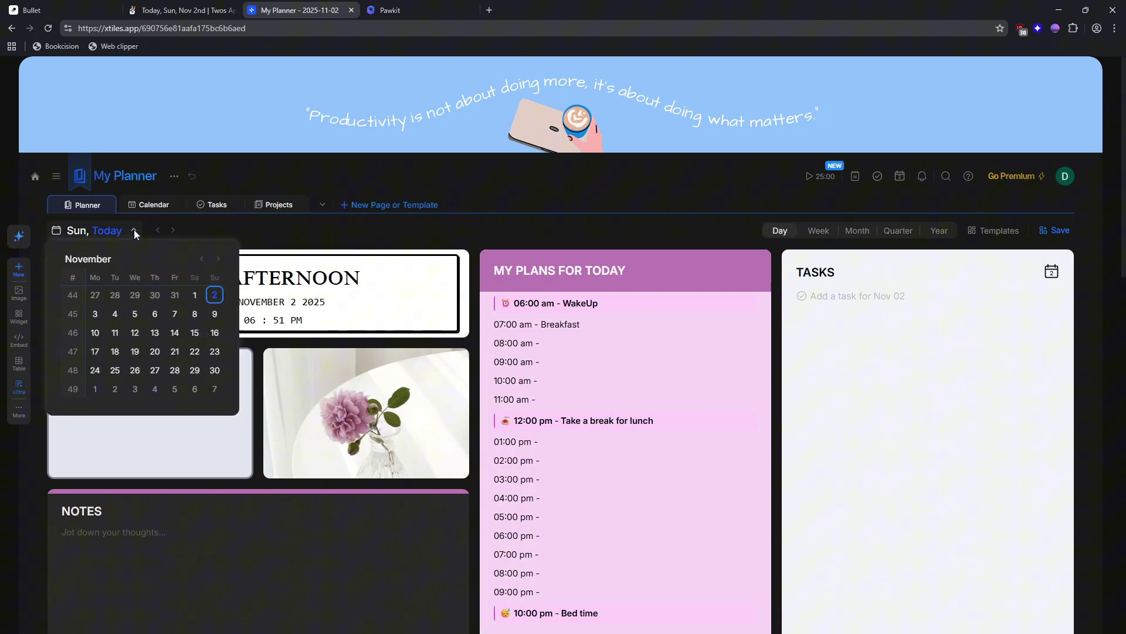
scroll(586, 396, "down", 1)
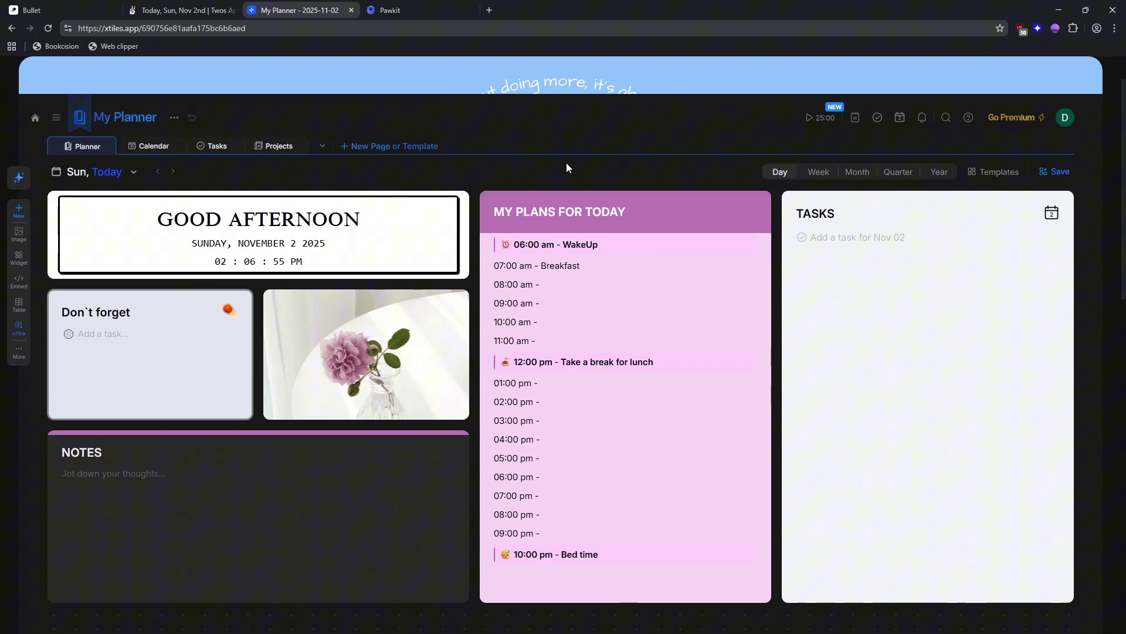
left_click(819, 172)
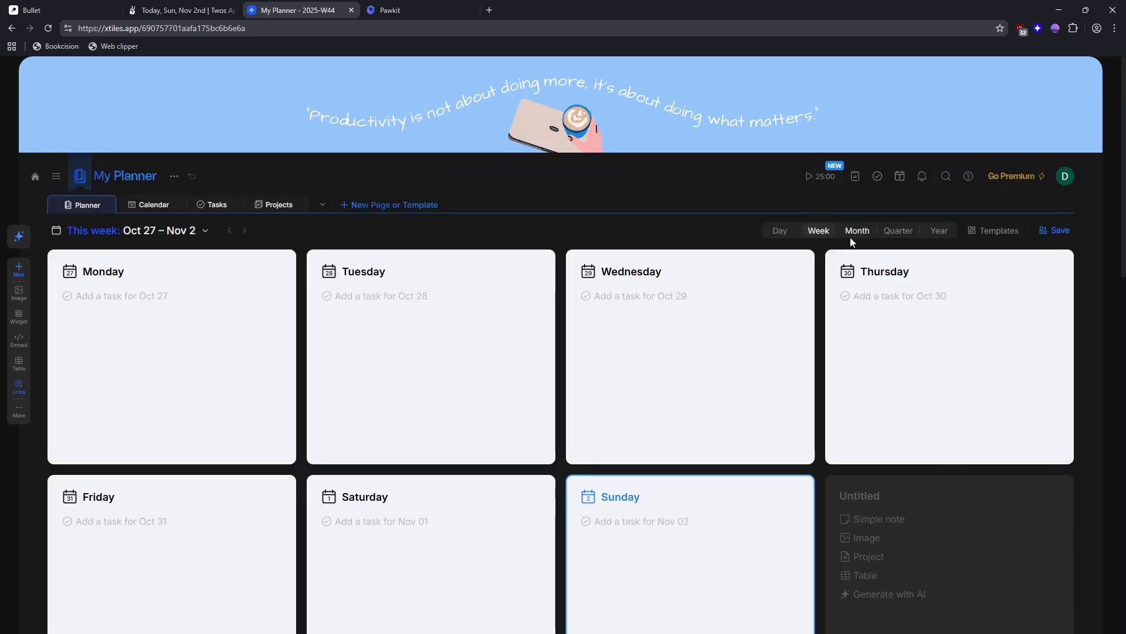
left_click(853, 235)
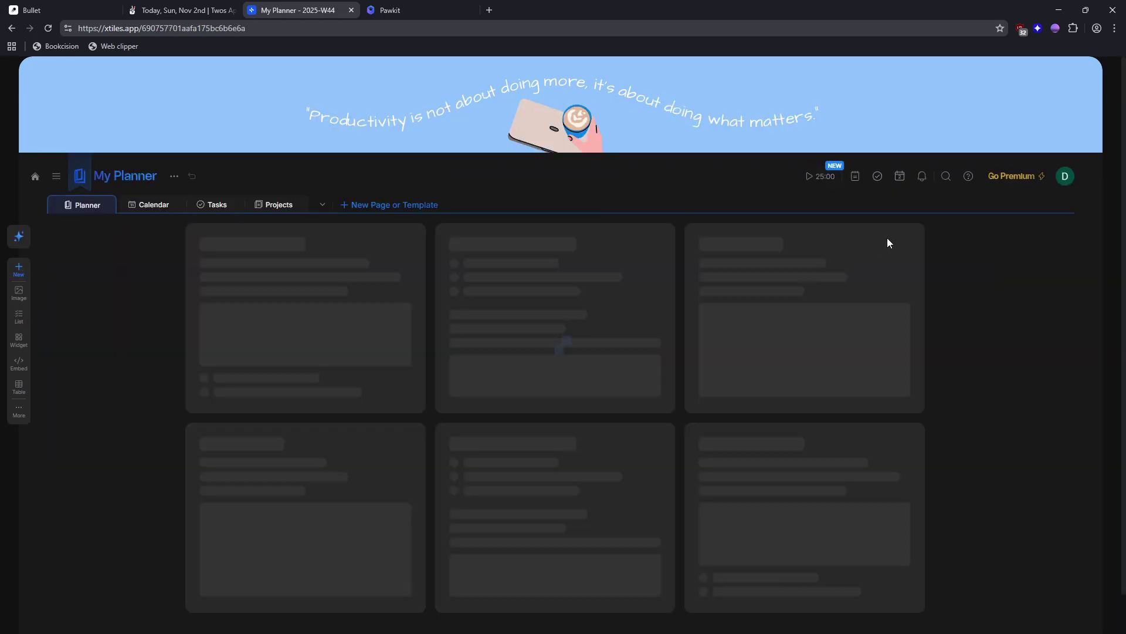
left_click(901, 235)
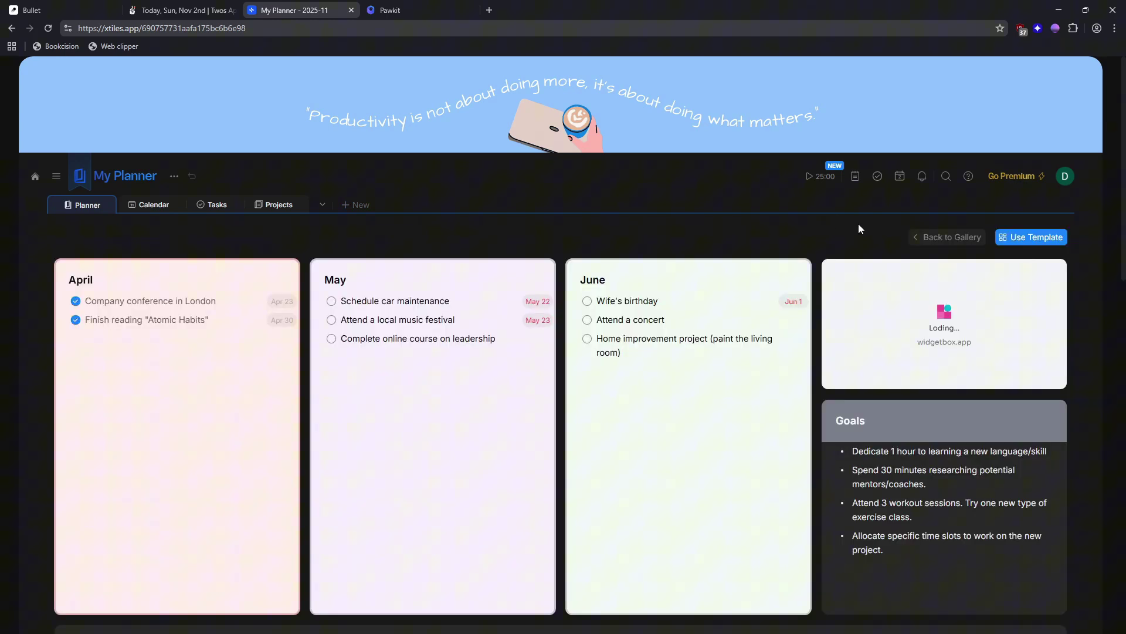
Apply the Quarterly Planner template to the quarter and preview the Strategic Year Plan template.
left_click(1006, 242)
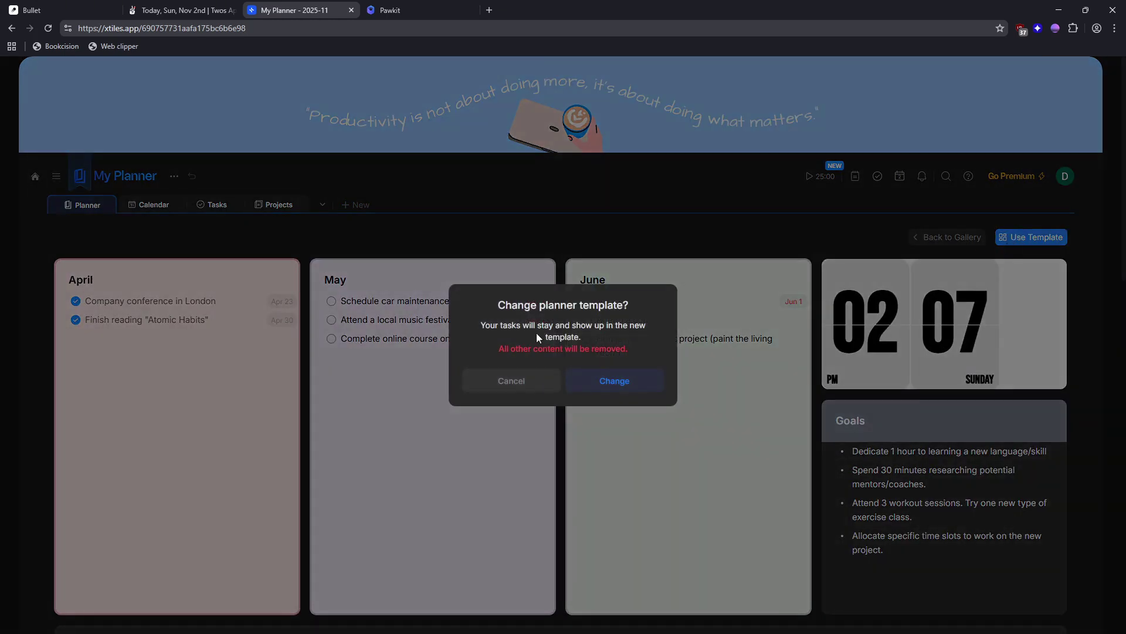
left_click(613, 382)
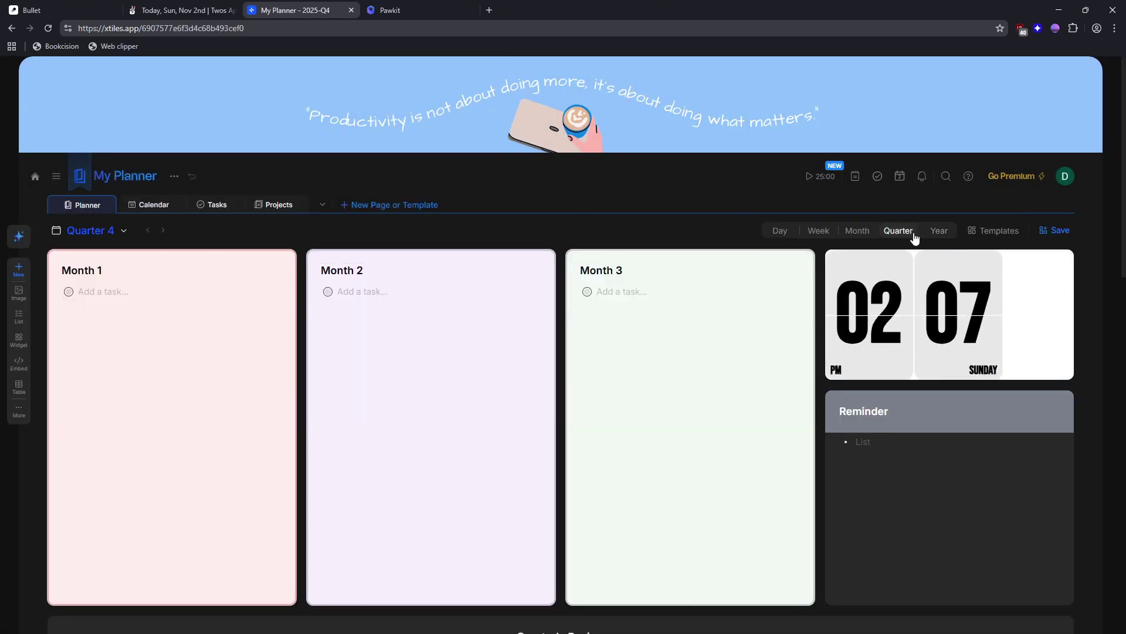
left_click(937, 231)
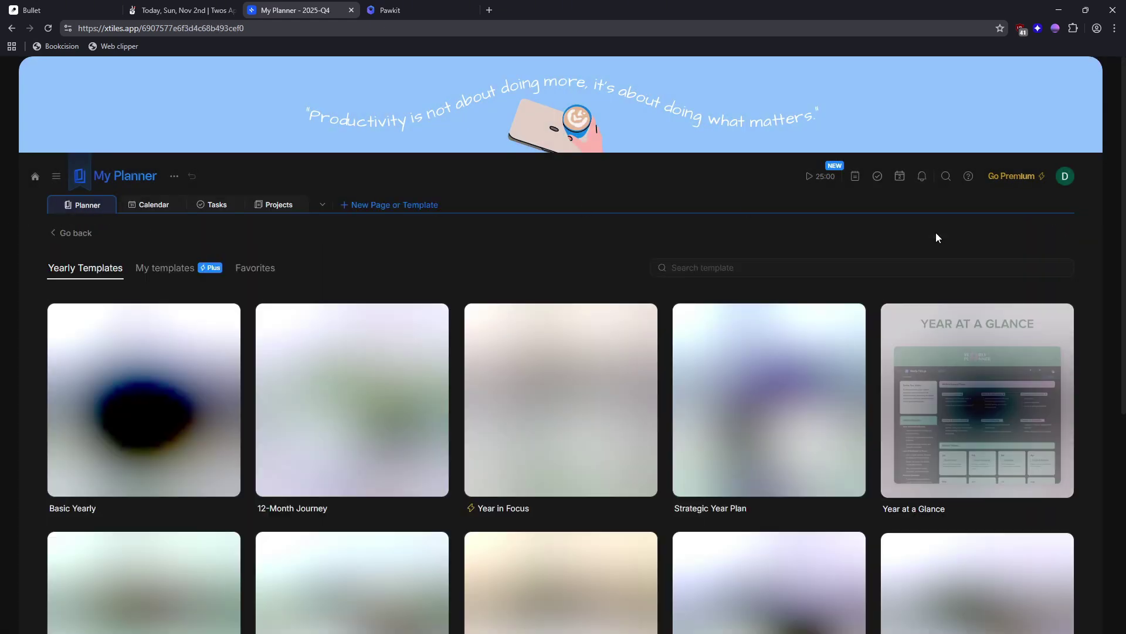
mouse_move(769, 400)
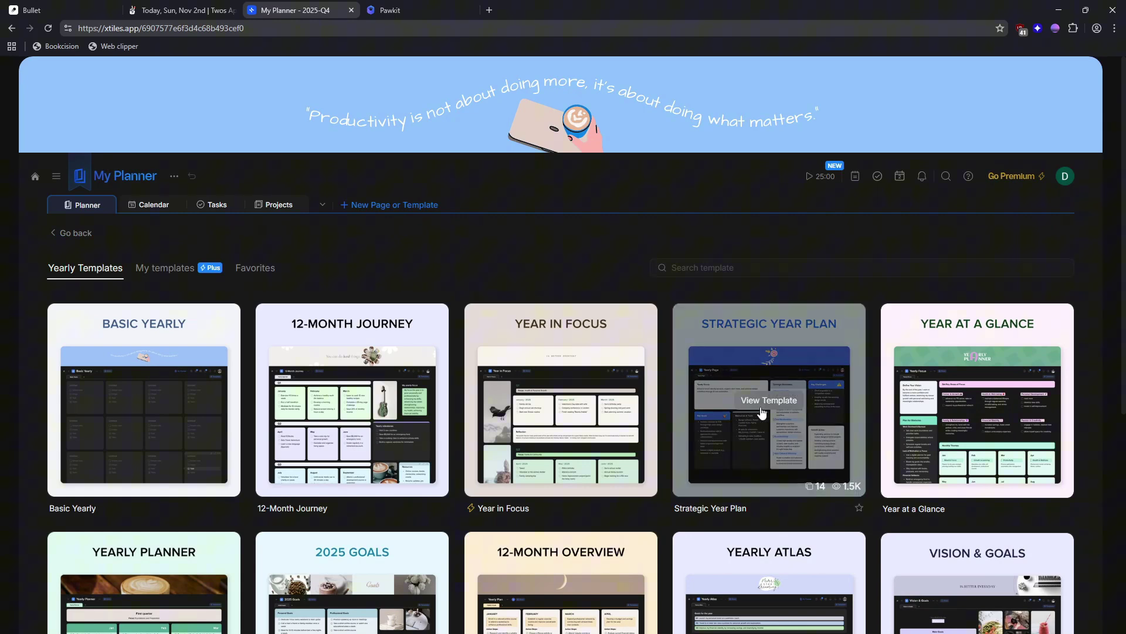
left_click(761, 410)
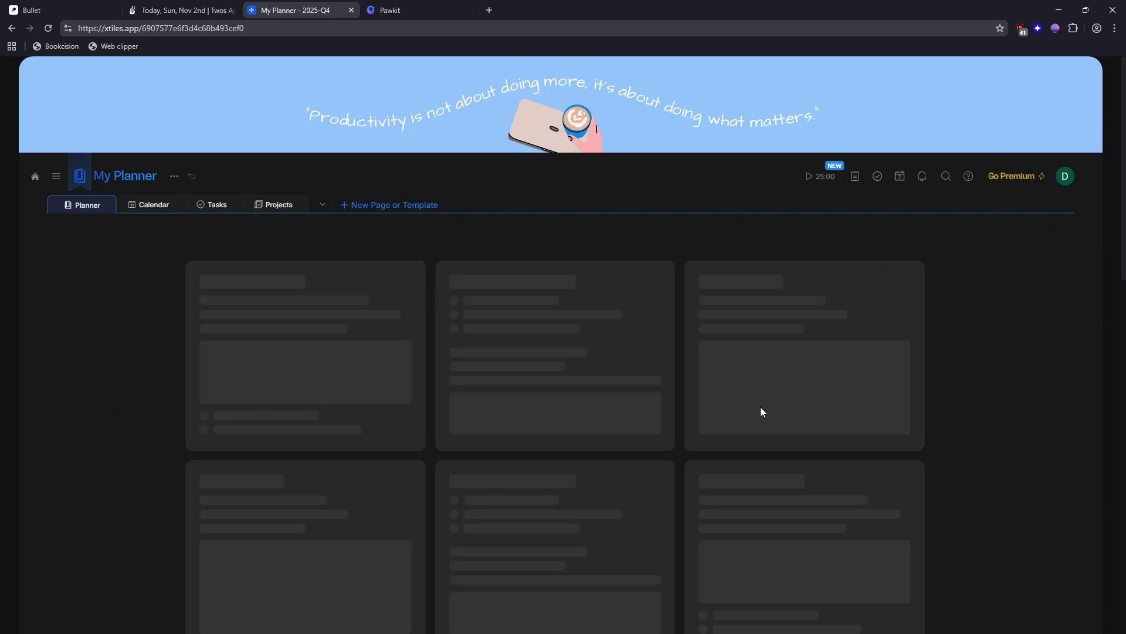
Apply Strategic Year Plan to the 2025 year, then move the planner to November's month page.
left_click(1034, 237)
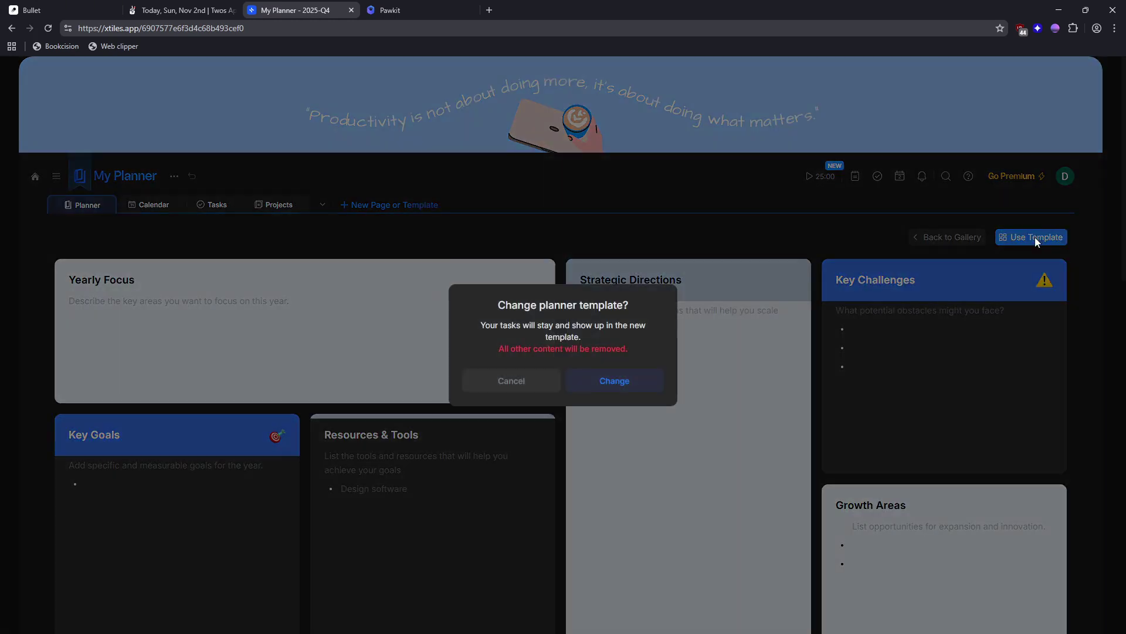
left_click(625, 384)
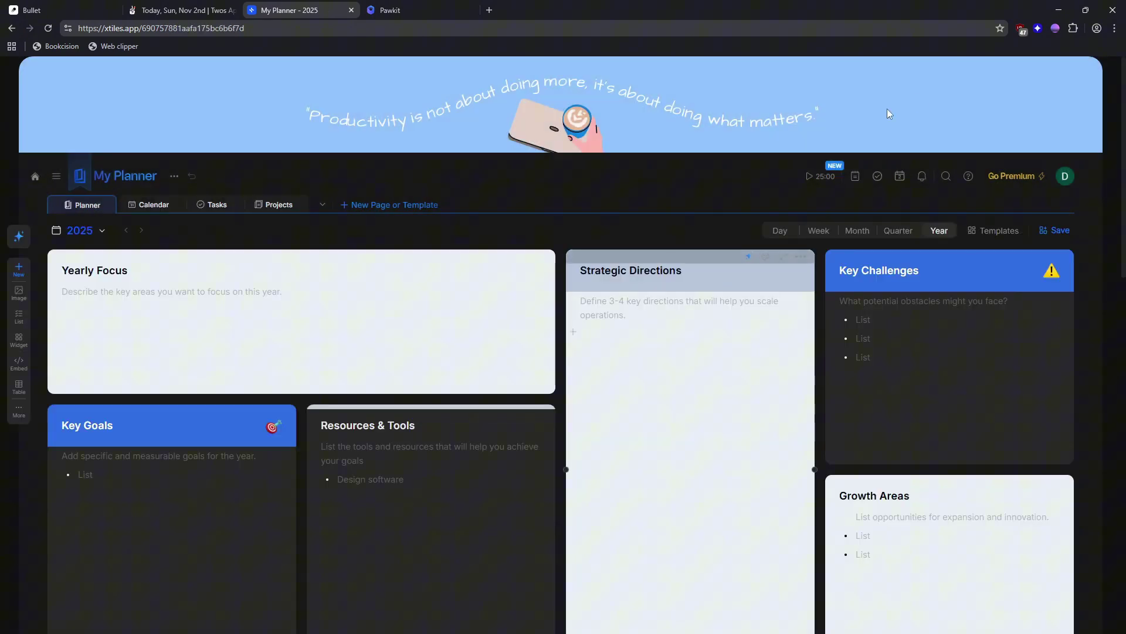
left_click(893, 239)
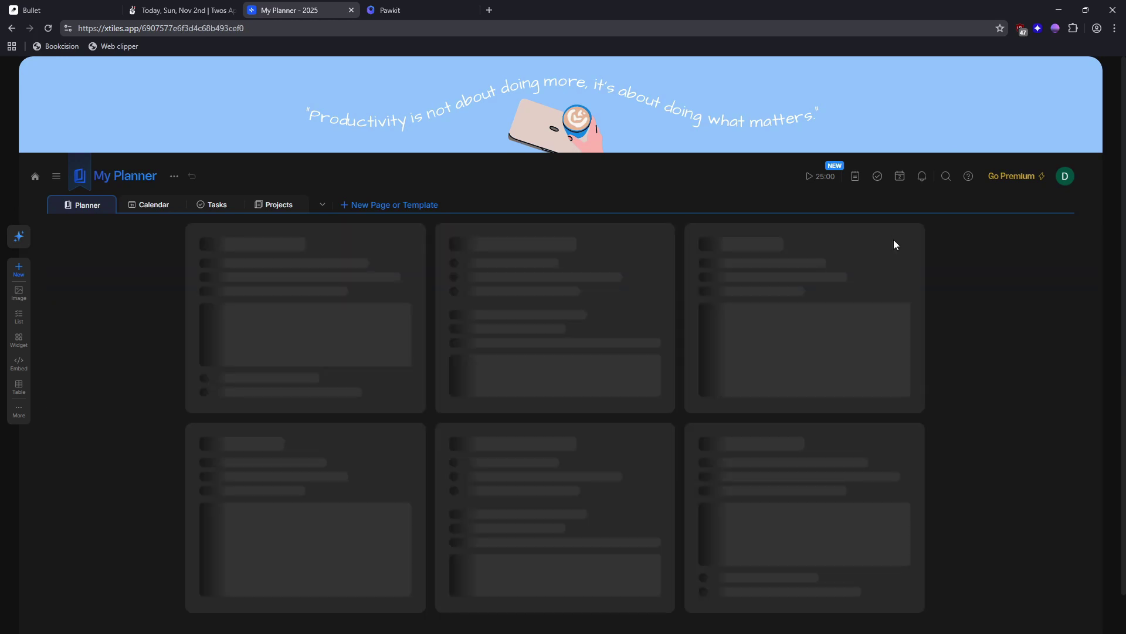
left_click(844, 233)
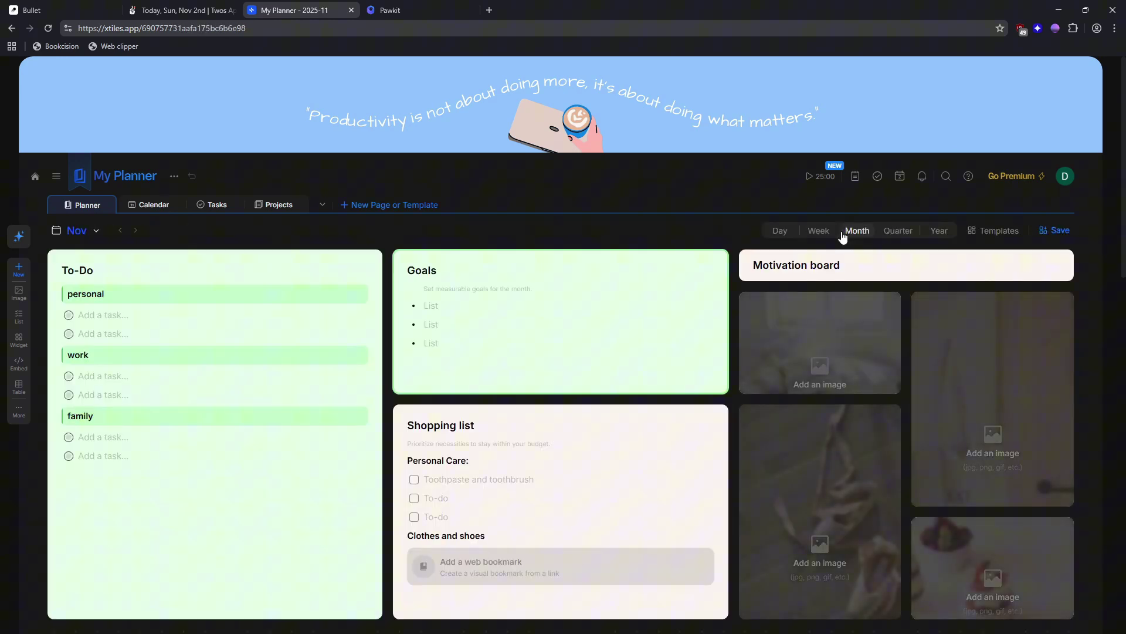
Cycle the planner through Day, Calendar and Month layouts, ending back on the Week layout.
left_click(819, 230)
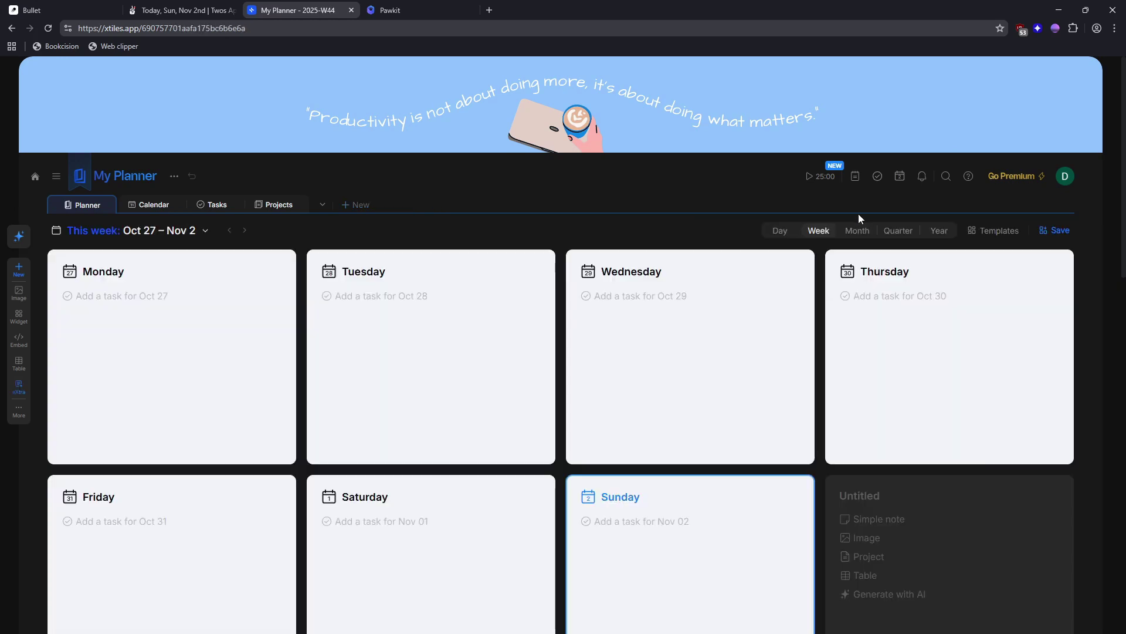
left_click(789, 231)
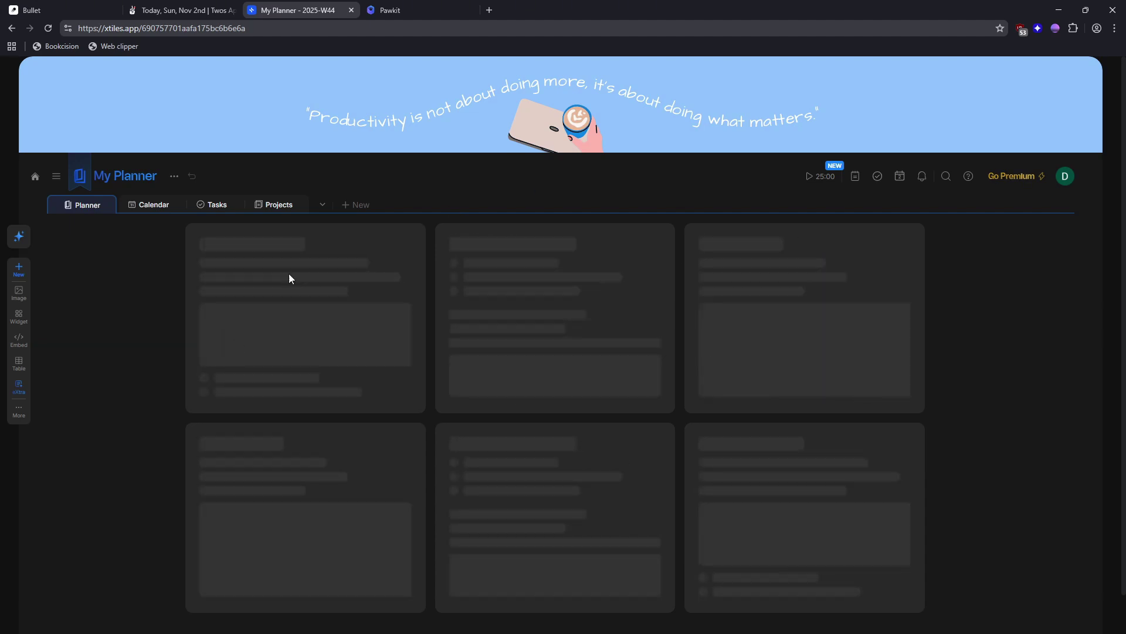
left_click(154, 205)
left_click(100, 206)
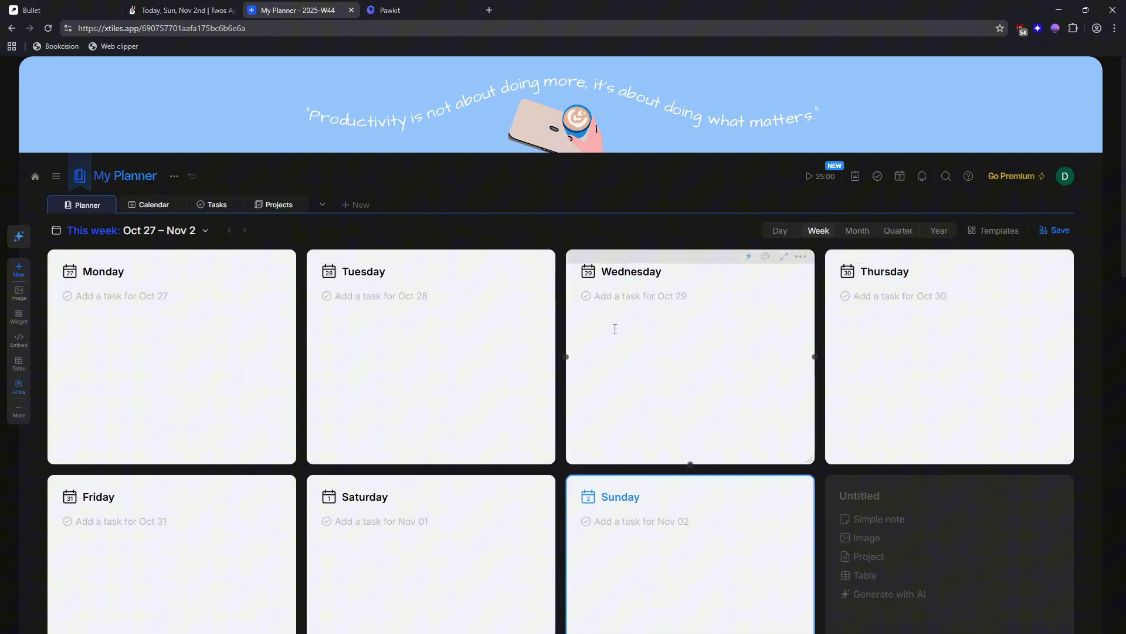
left_click(860, 231)
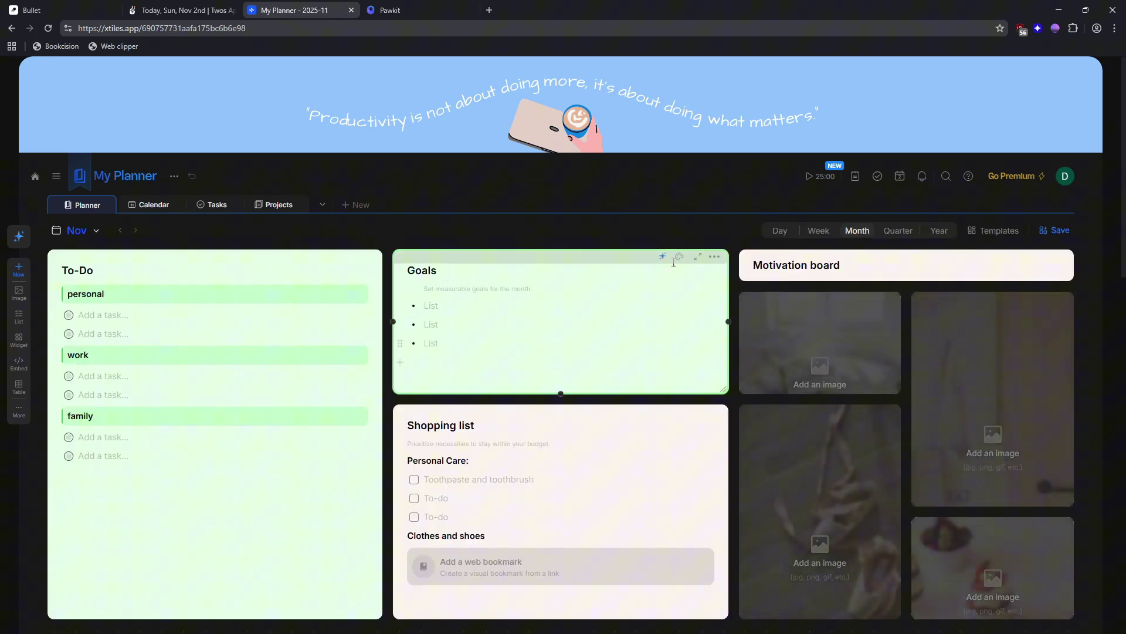
left_click(831, 233)
Add the tasks 'Test task' and 'test task 2' to Sunday, Nov 2 in the week plan.
mouse_move(641, 296)
left_click(691, 295)
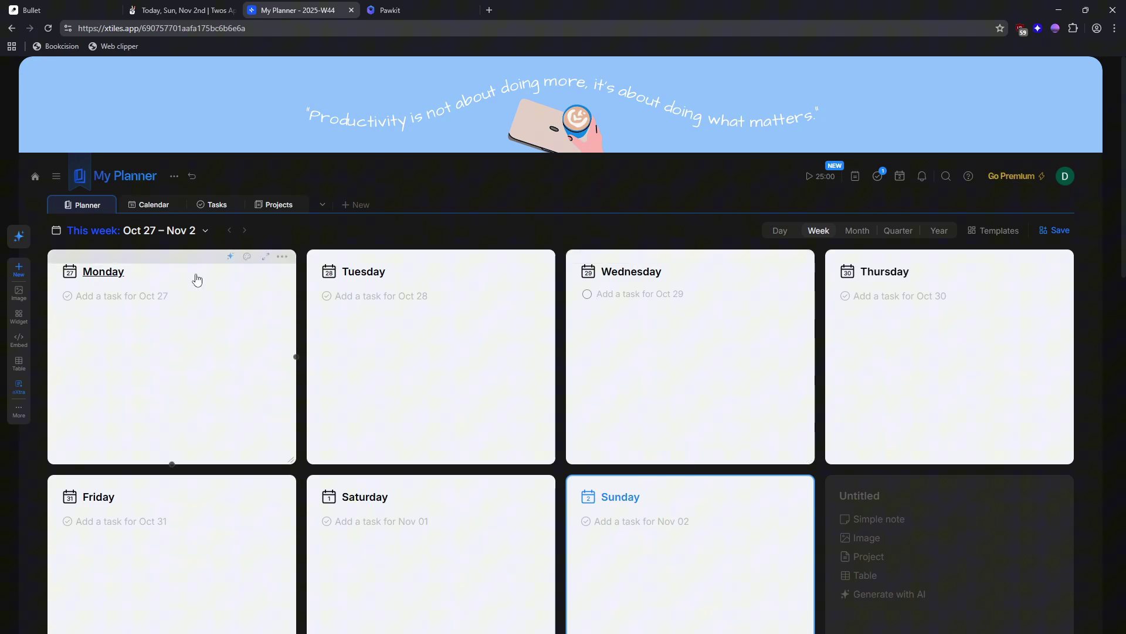
mouse_move(691, 521)
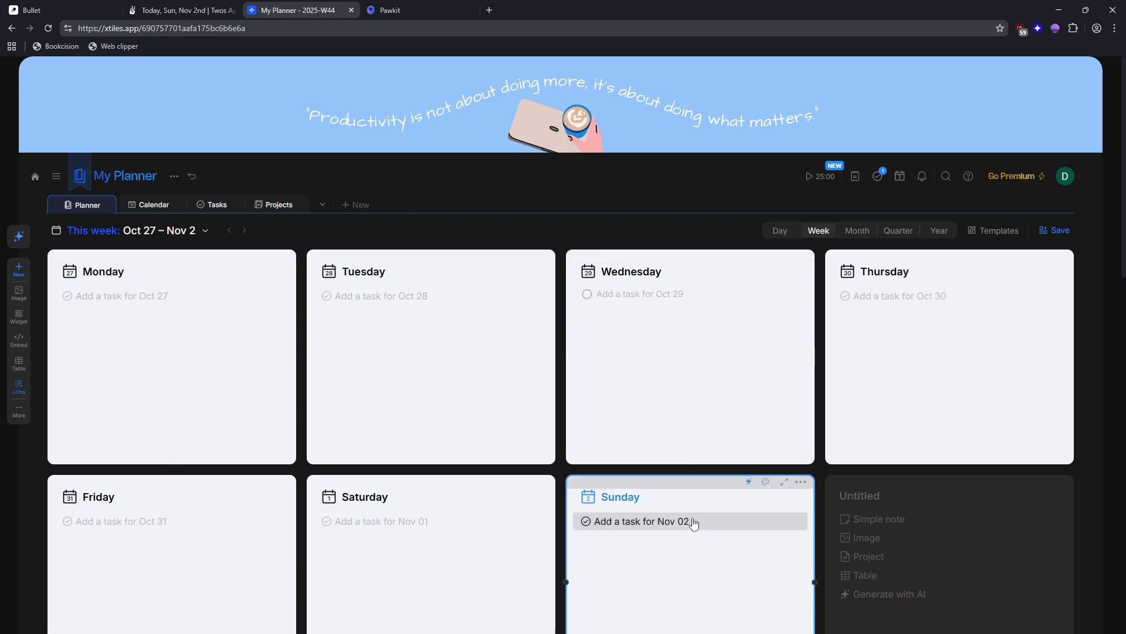
scroll(684, 359, "down", 2)
scroll(684, 358, "up", 2)
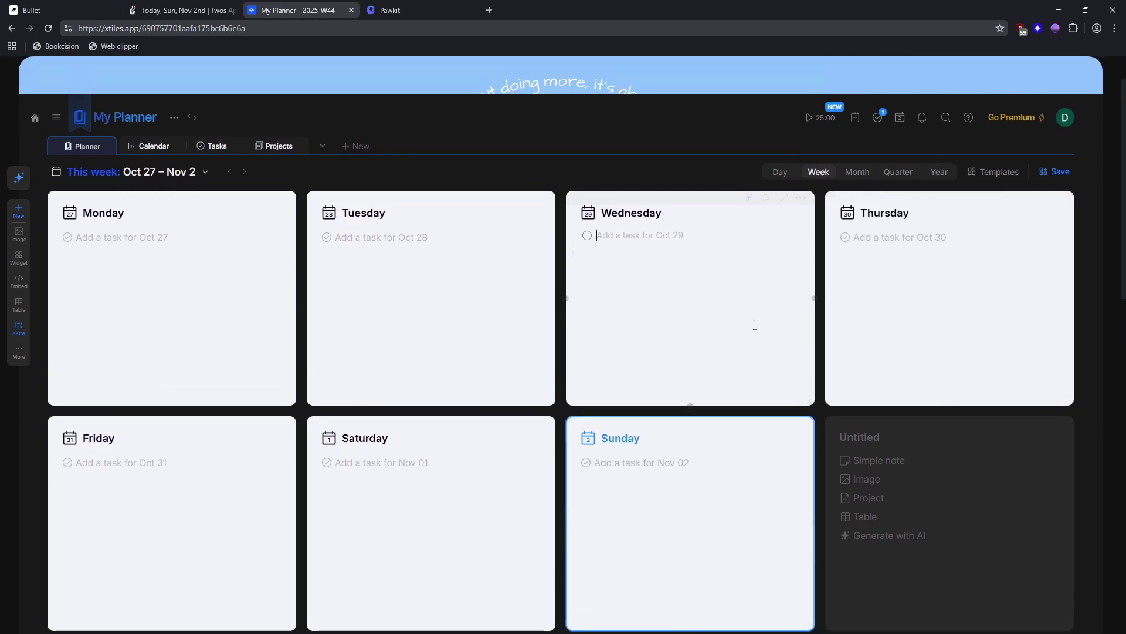
left_click(659, 471)
type("Test task")
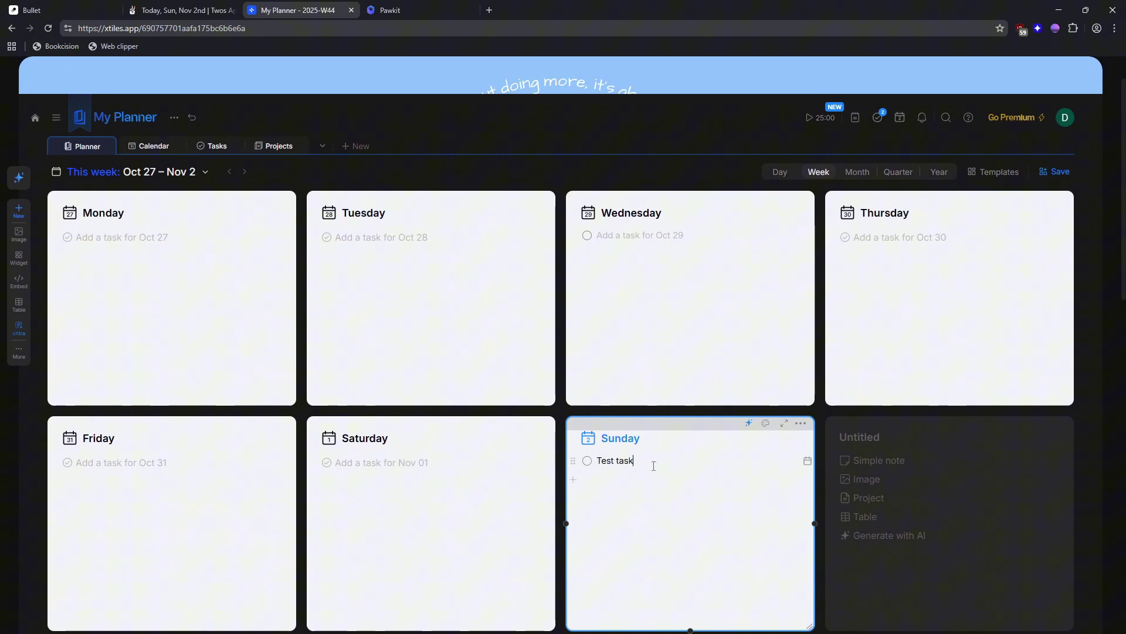
key("Return")
type("test")
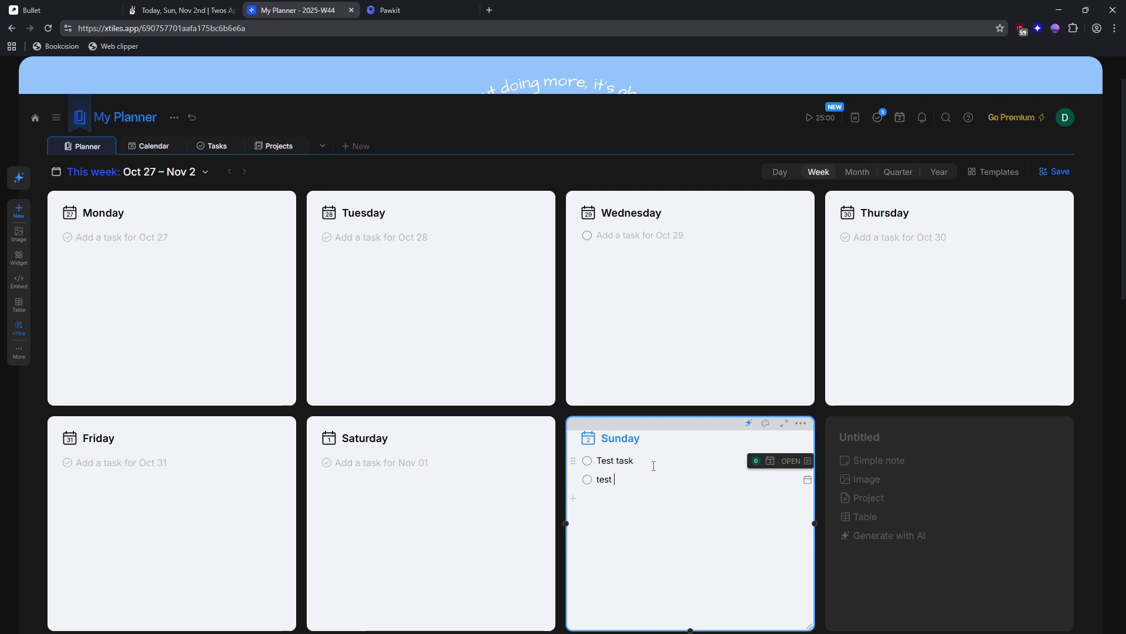
type("k 2")
key("Return")
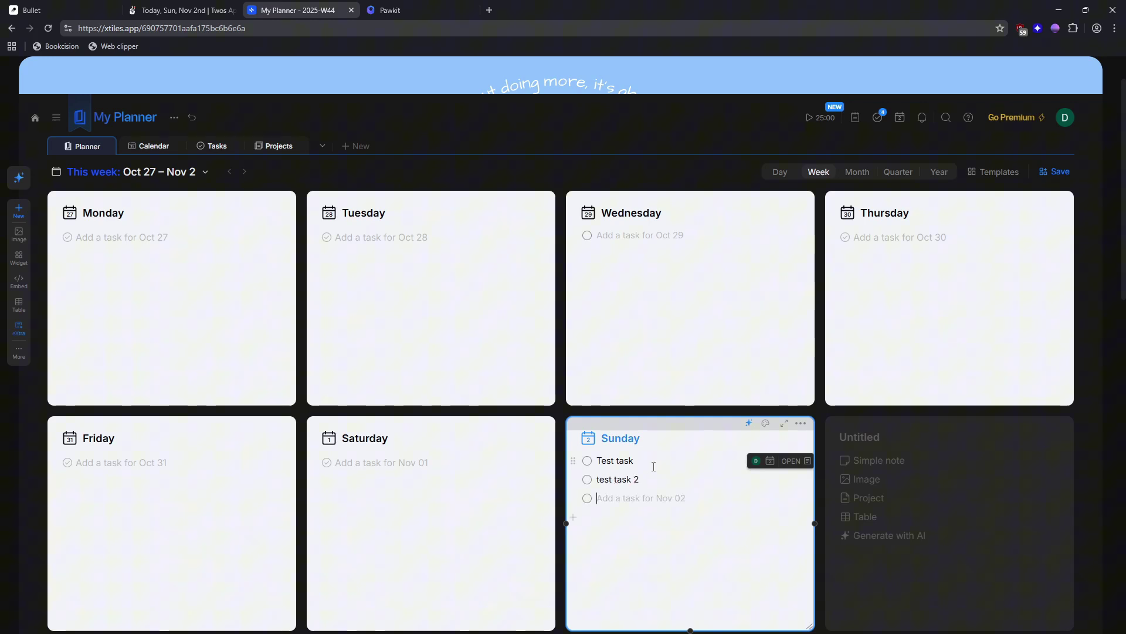
Look over Sunday's day page and the Week and Day views, then move to November's month page.
left_click(613, 438)
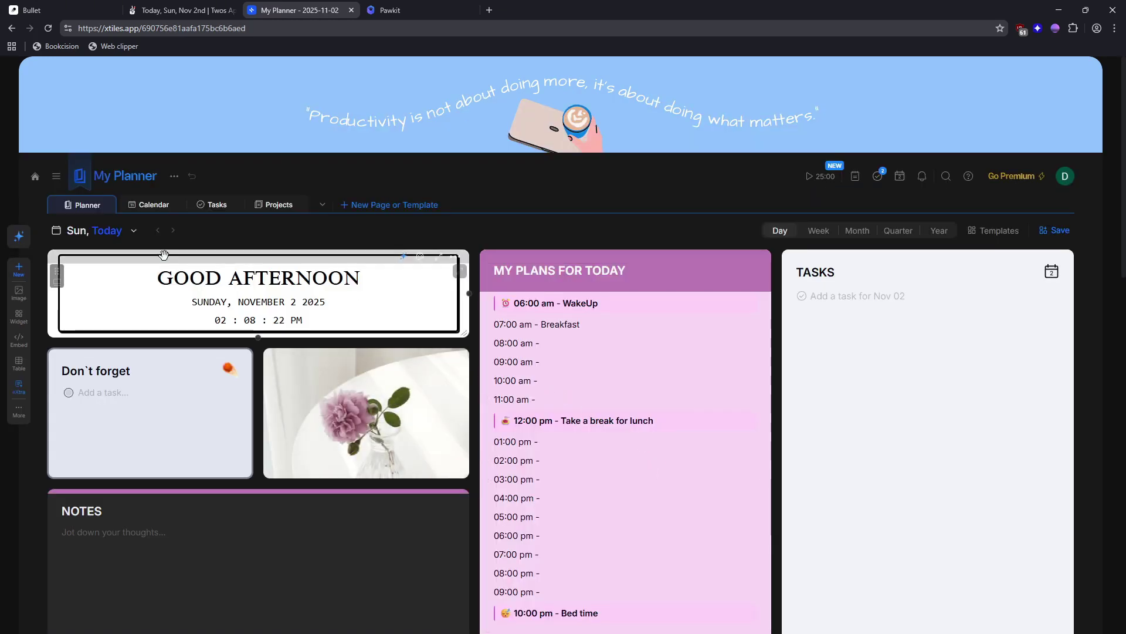
left_click(133, 230)
scroll(910, 352, "down", 1)
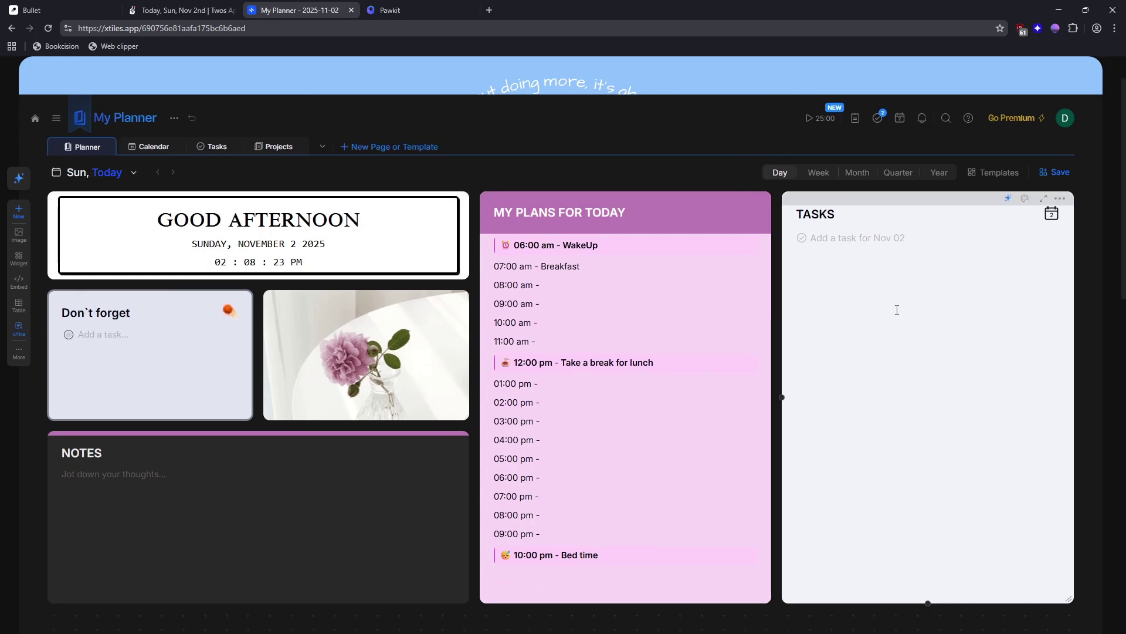
left_click(827, 172)
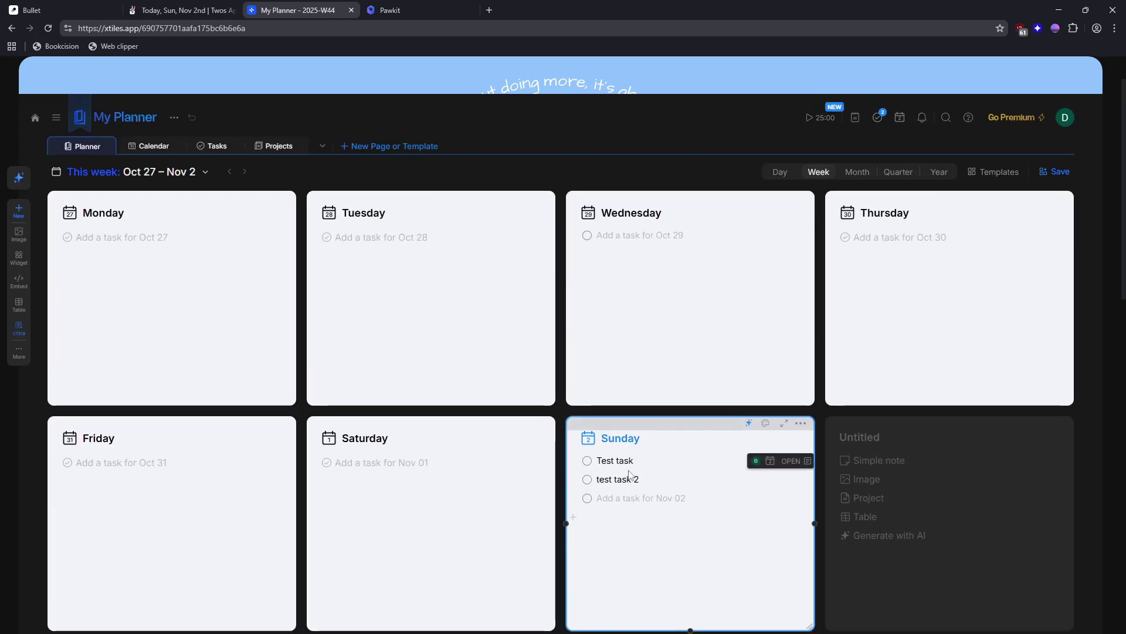
left_click(635, 479)
left_click(782, 171)
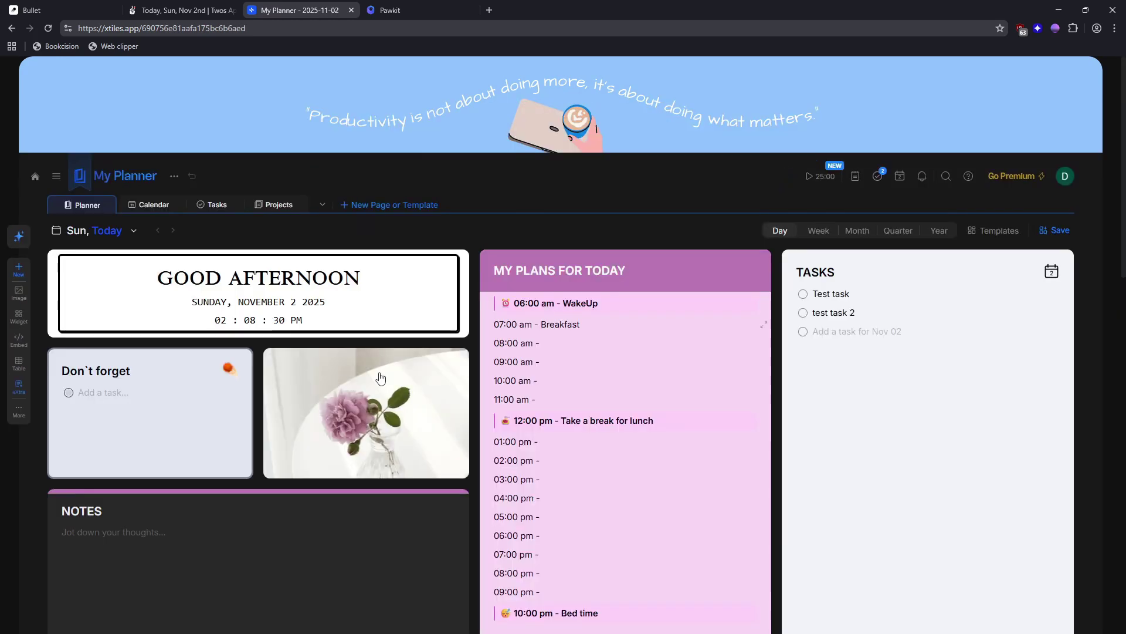
mouse_move(833, 312)
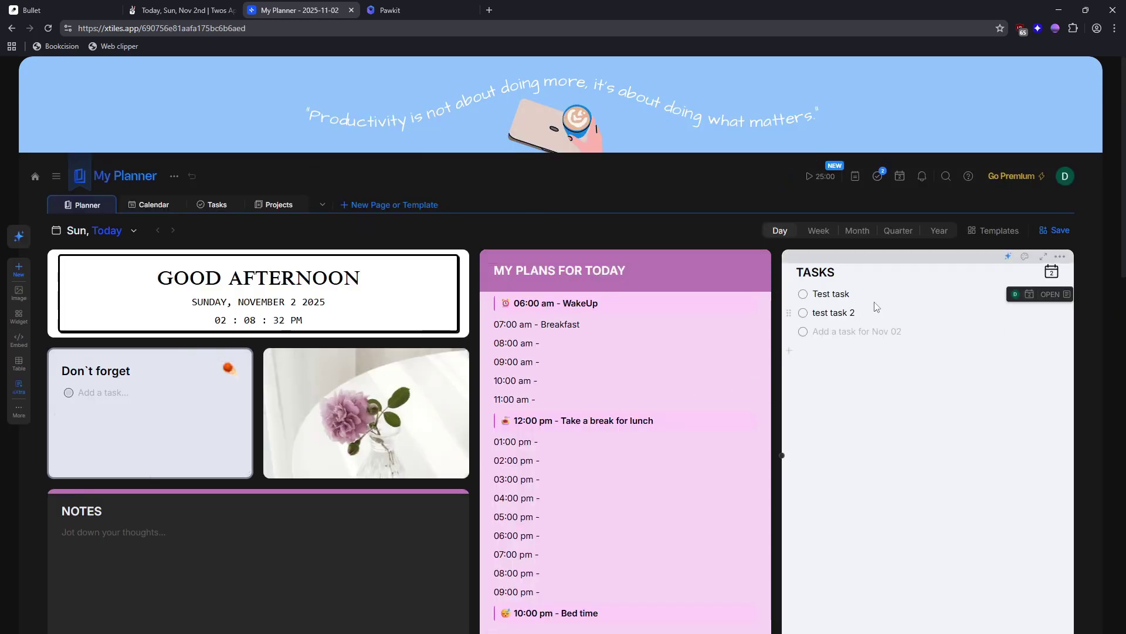
left_click(858, 231)
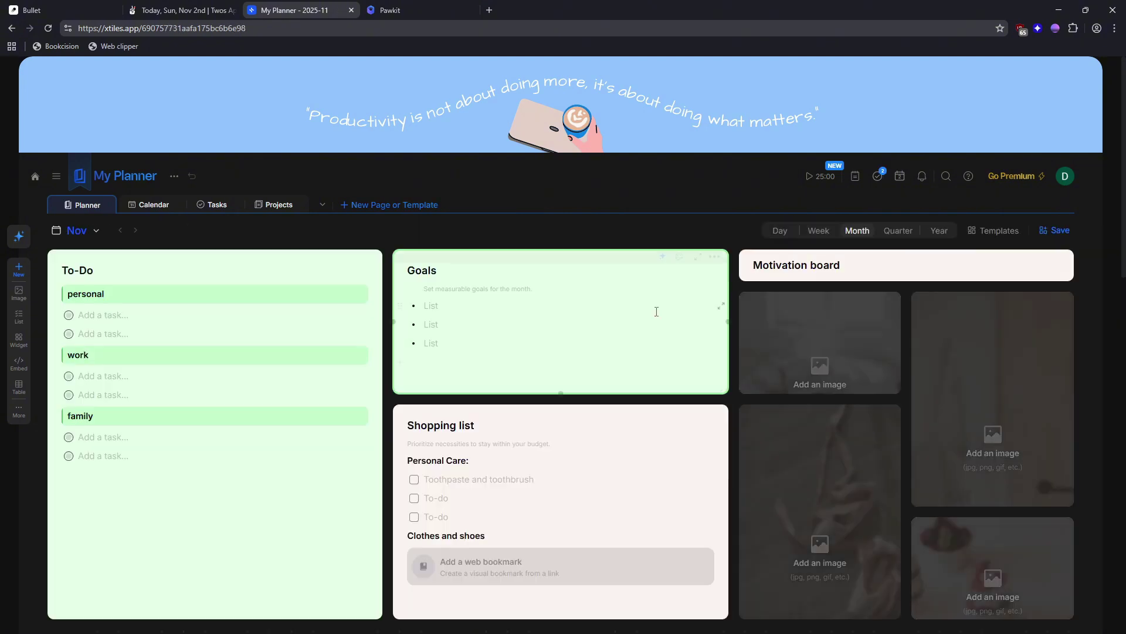
scroll(580, 337, "down", 2)
scroll(242, 398, "up", 2)
mouse_move(176, 333)
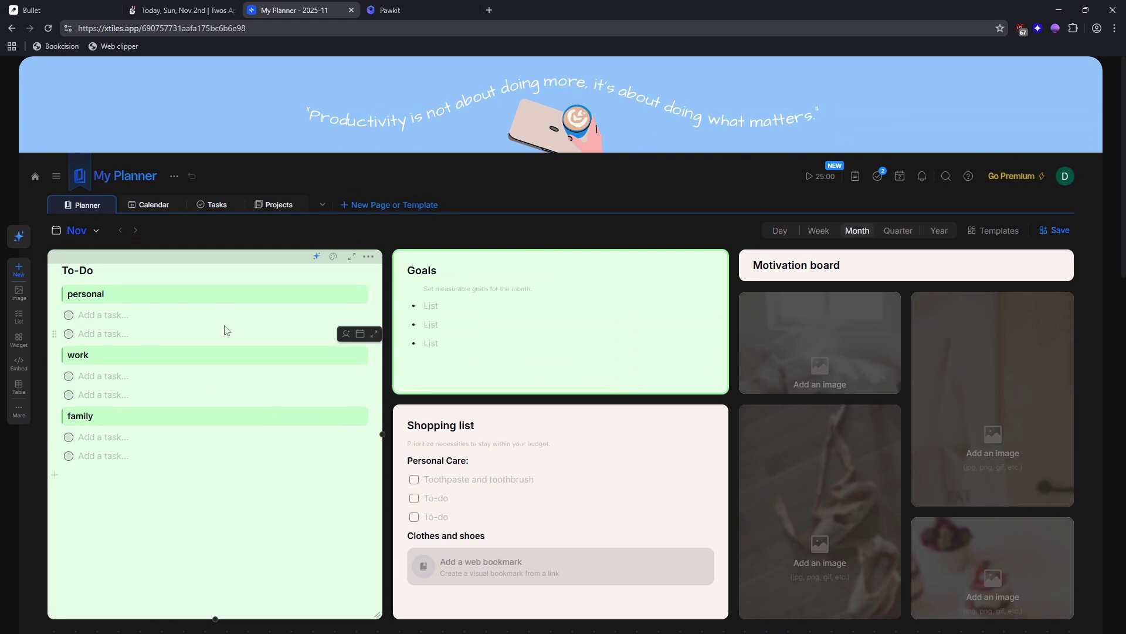
Add the personal task 'Importan to do' to November's to-do list, dated Nov 10.
left_click(137, 316)
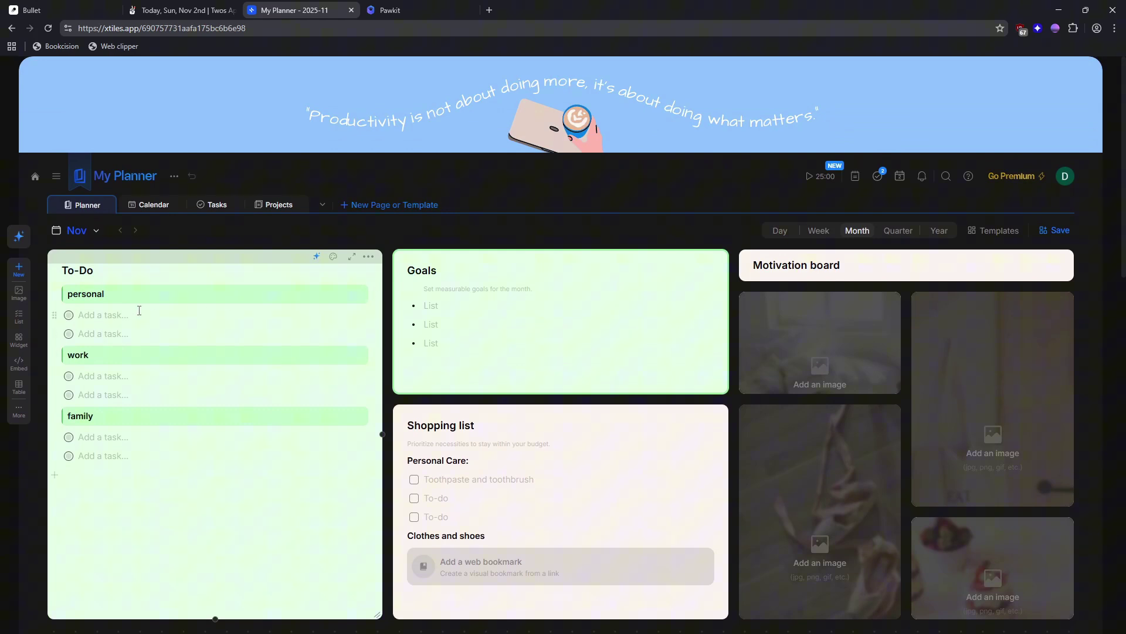
type("I")
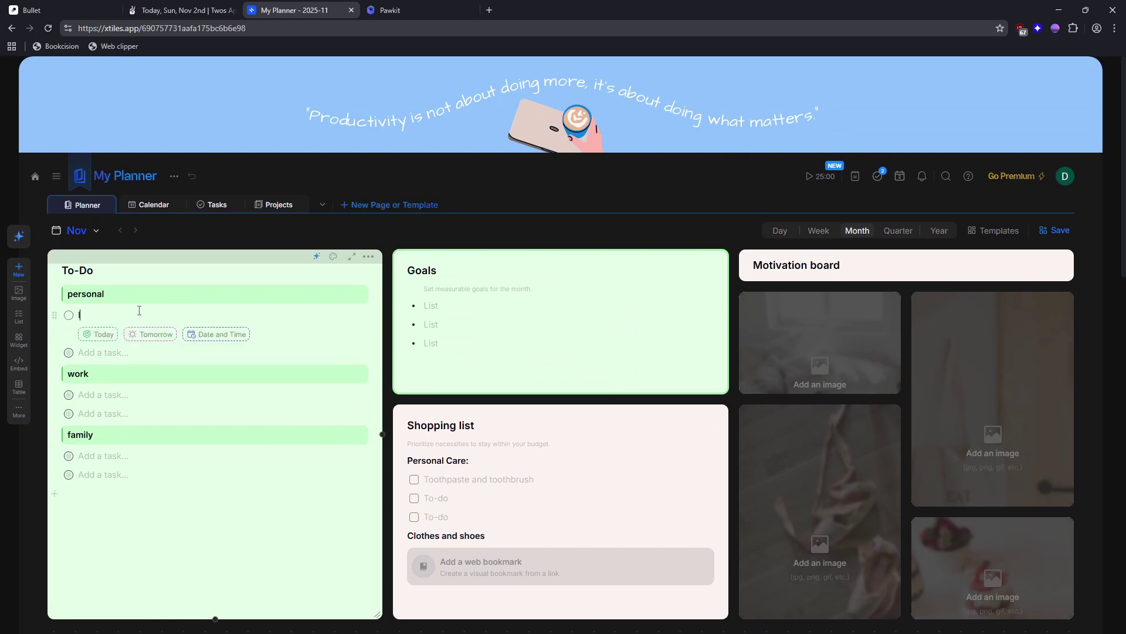
type("mportan to do")
left_click(239, 344)
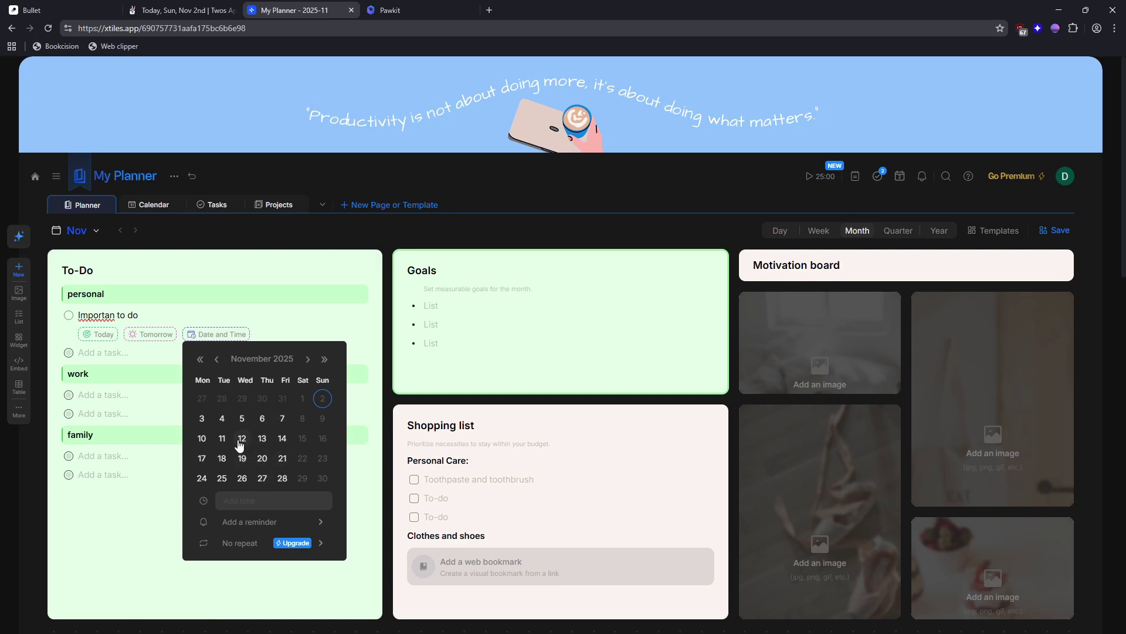
left_click(202, 438)
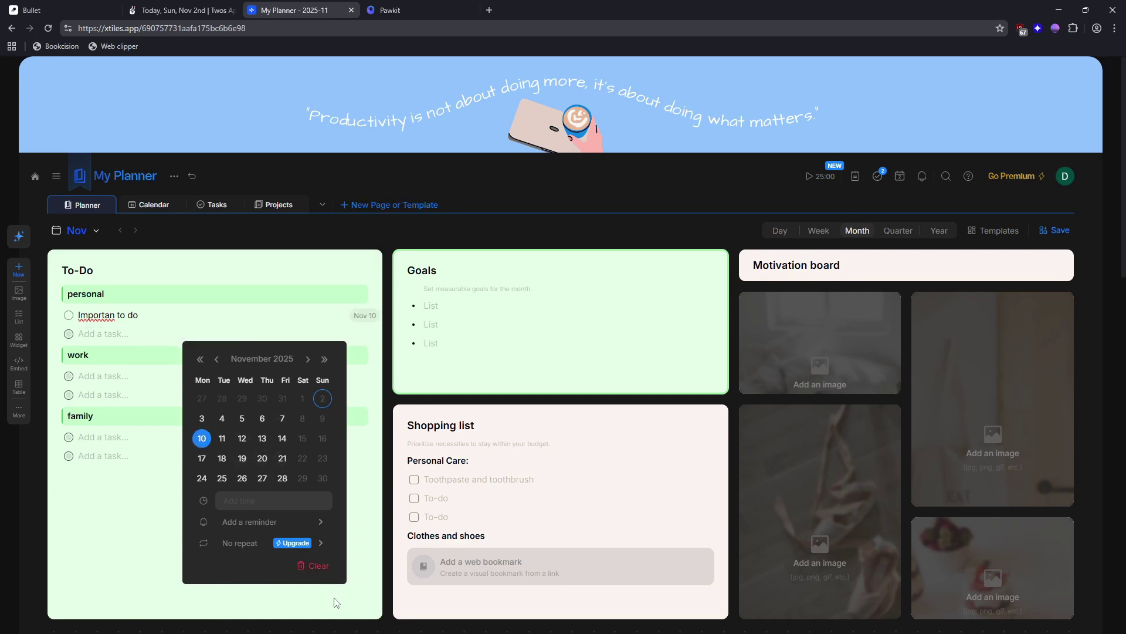
left_click(407, 463)
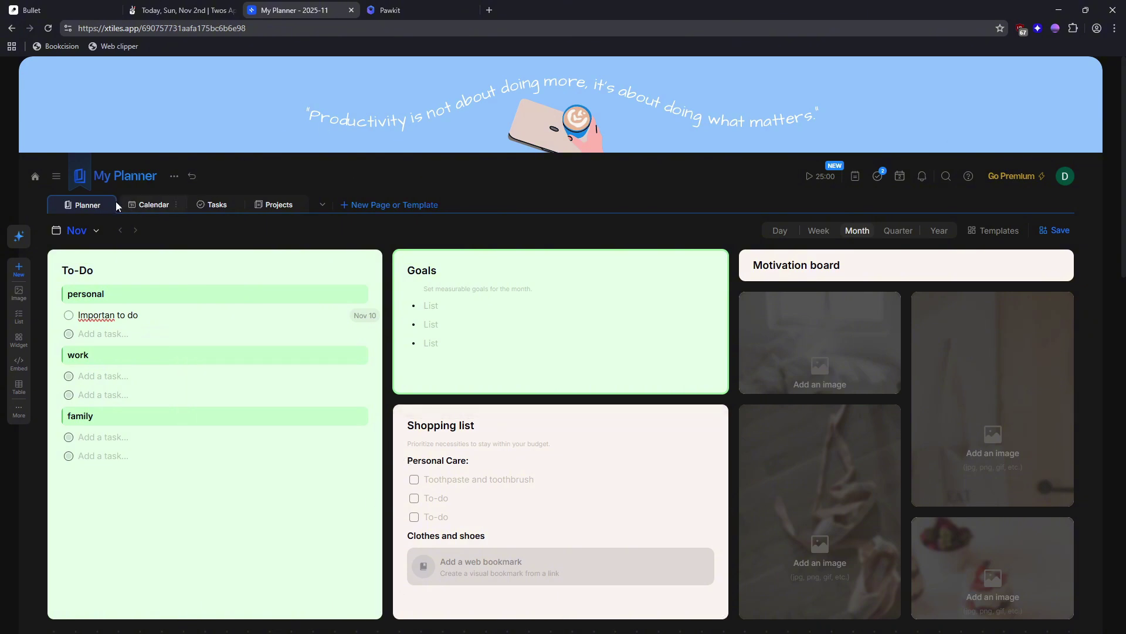
Open the Mon, Nov 10 day page from the day view's date picker.
left_click(87, 232)
left_click(776, 231)
left_click(134, 227)
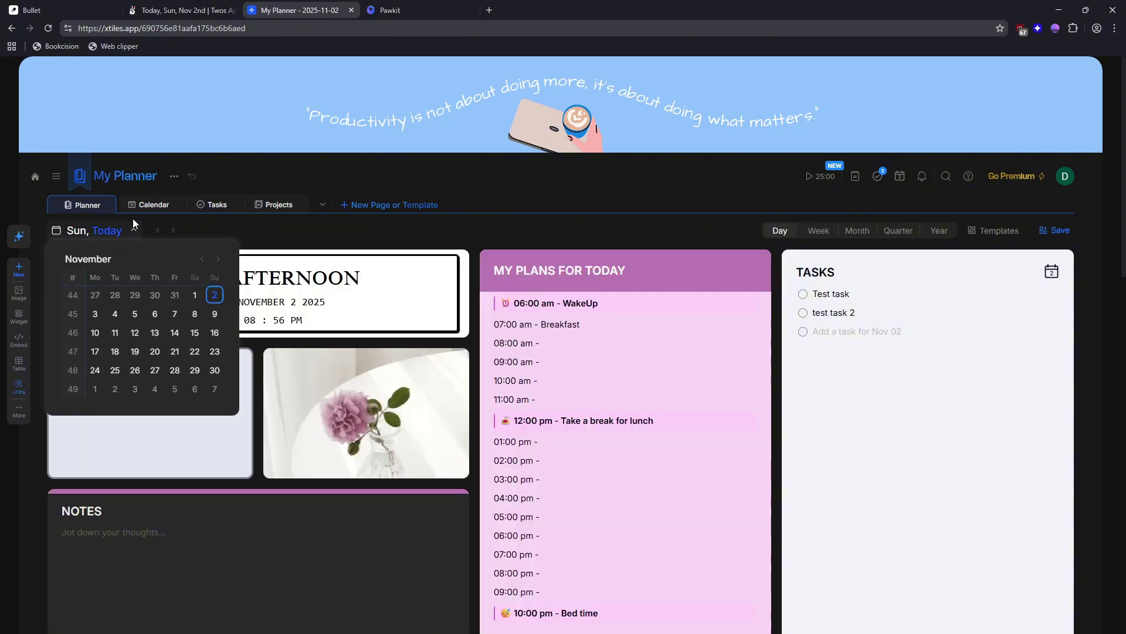
left_click(95, 333)
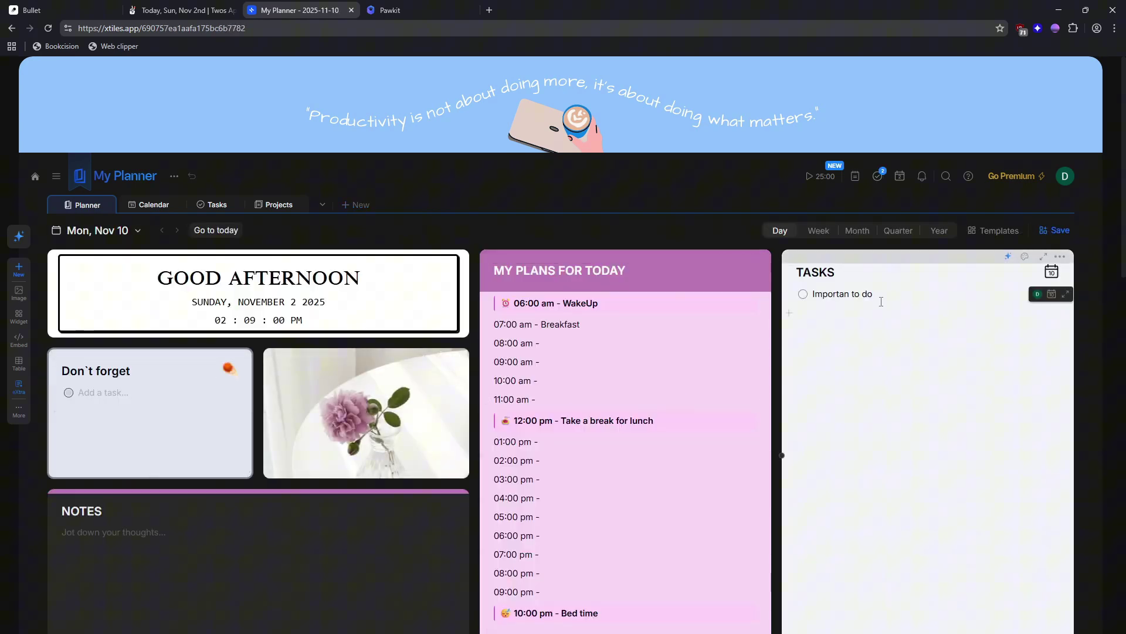
Open the Test project page and delete the stray misspelled 'Proejc' line.
left_click(280, 205)
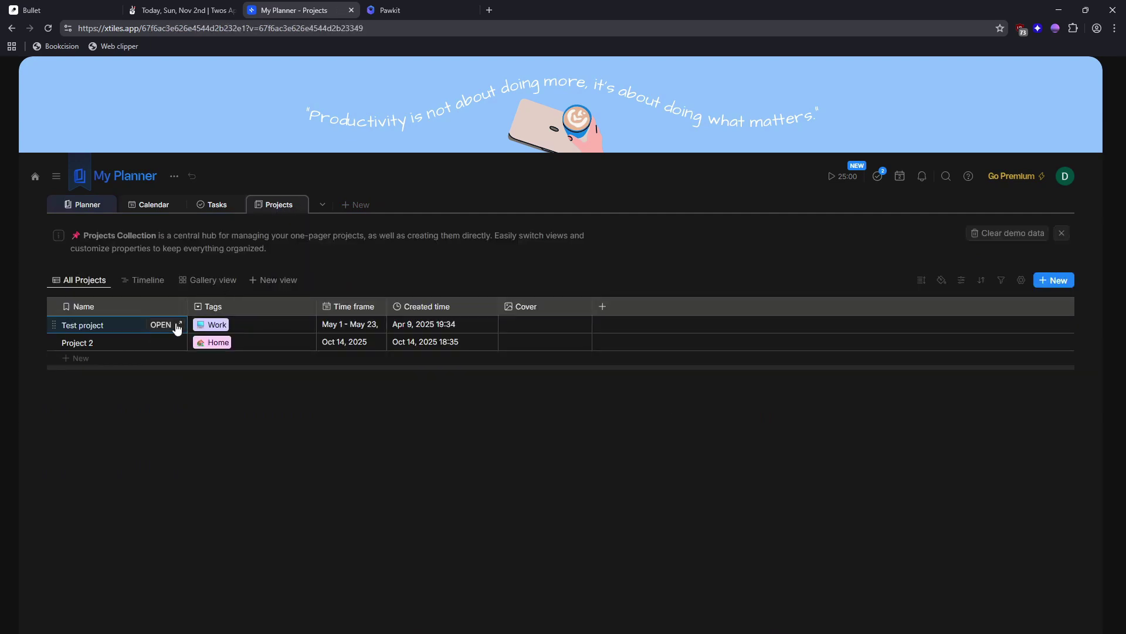
left_click(165, 325)
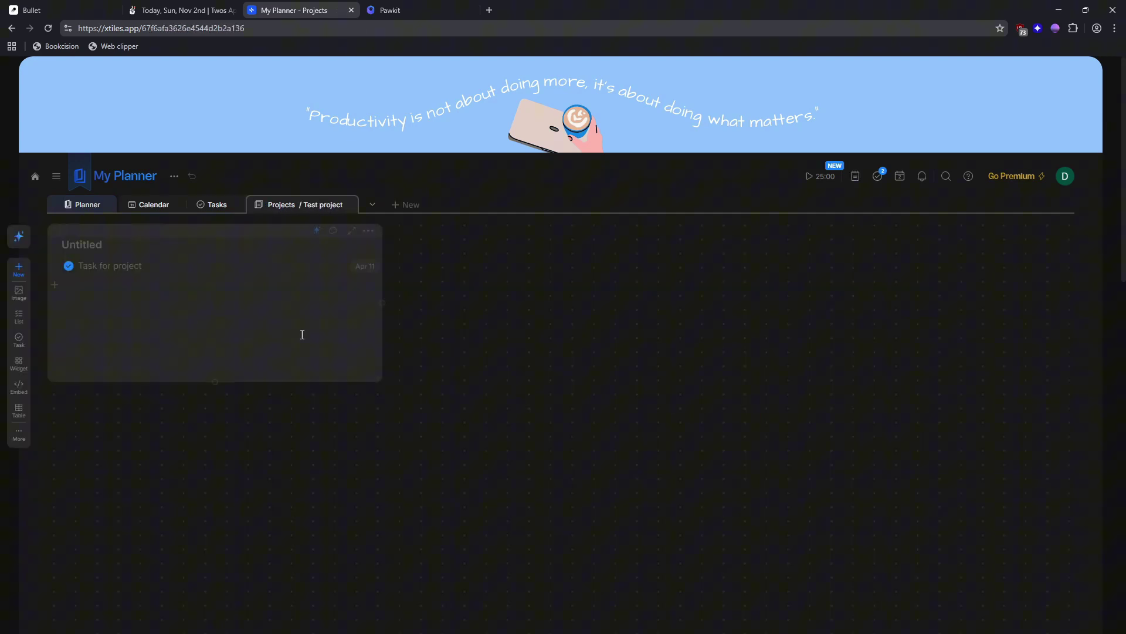
left_click(142, 304)
type("Proejct task")
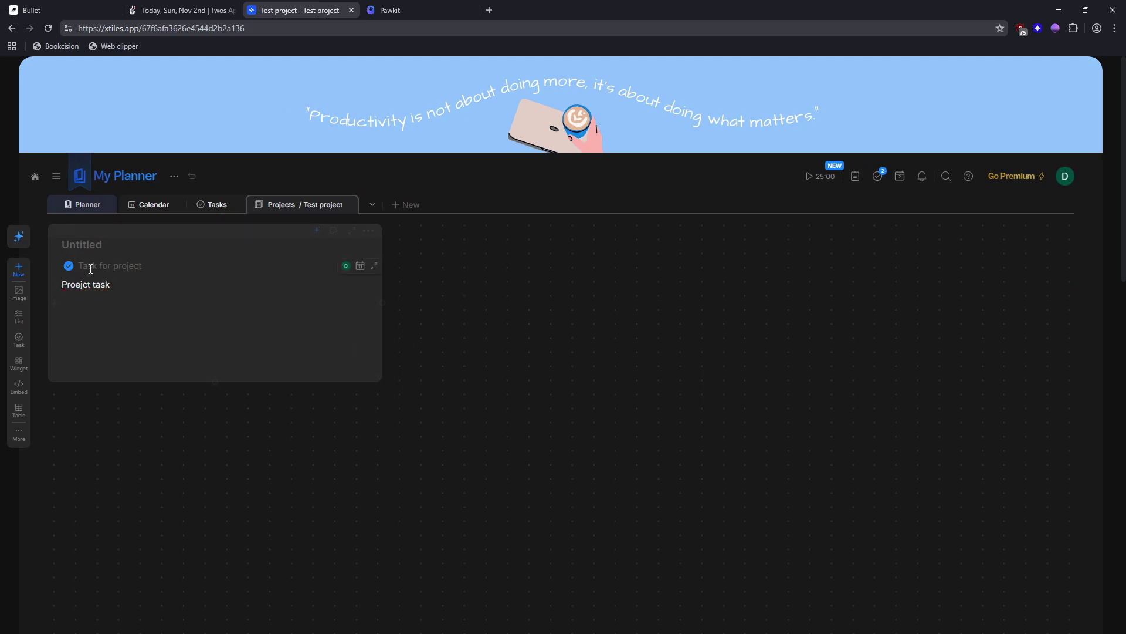
mouse_move(86, 284)
left_click_drag(107, 288, 47, 285)
key("BackSpace")
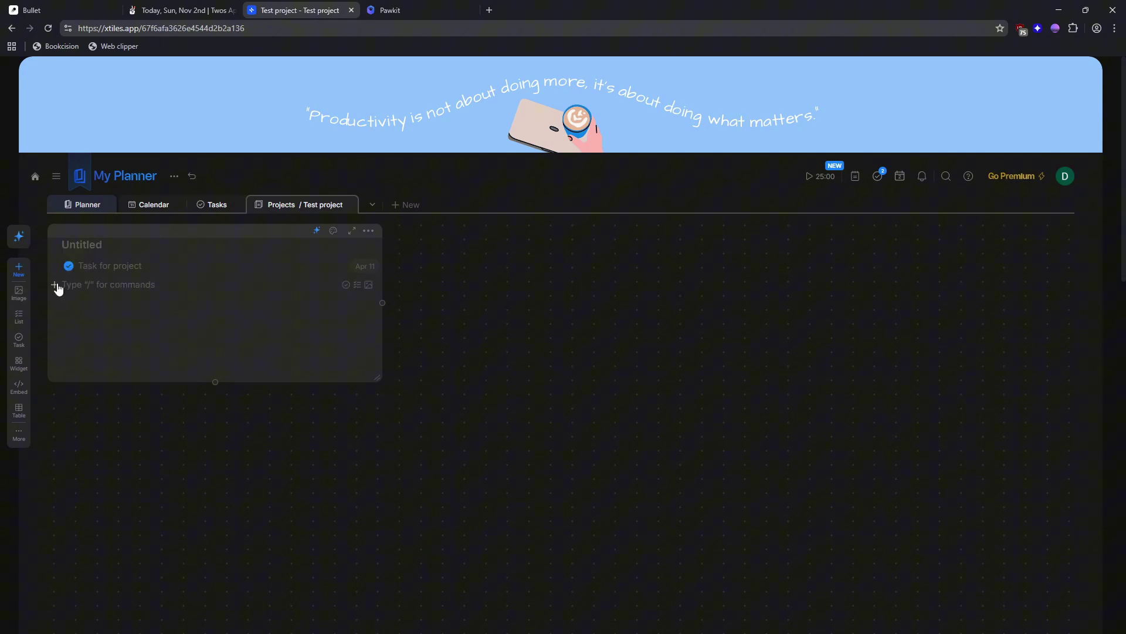
Add the task 'test task project' to Test project, dated Nov 11.
left_click(344, 286)
type("test t")
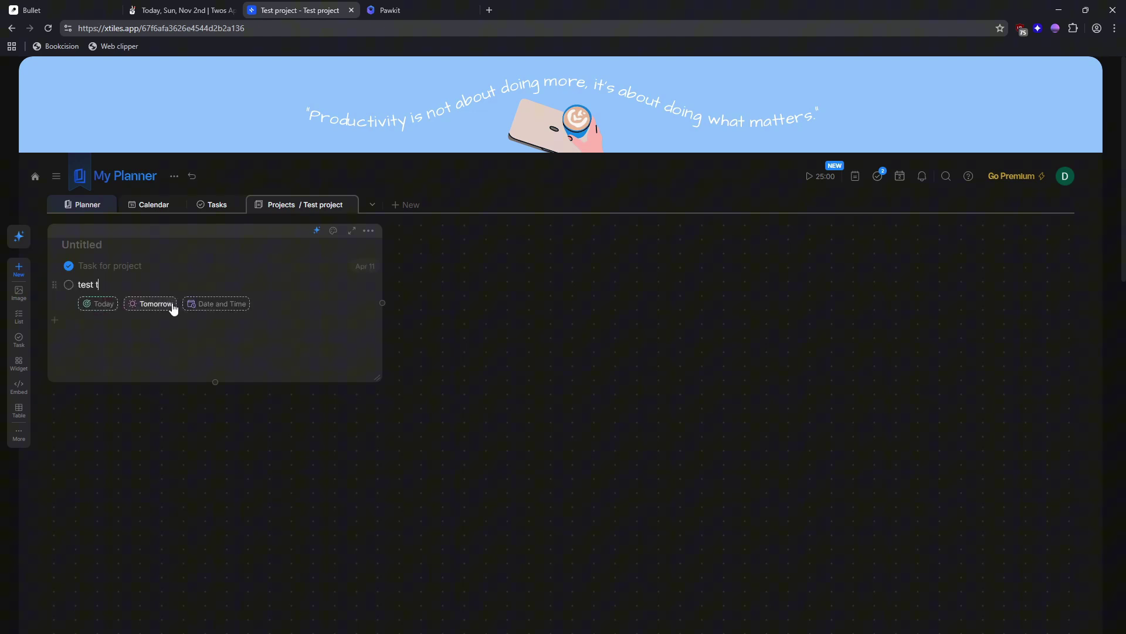
type("ask project")
left_click(210, 304)
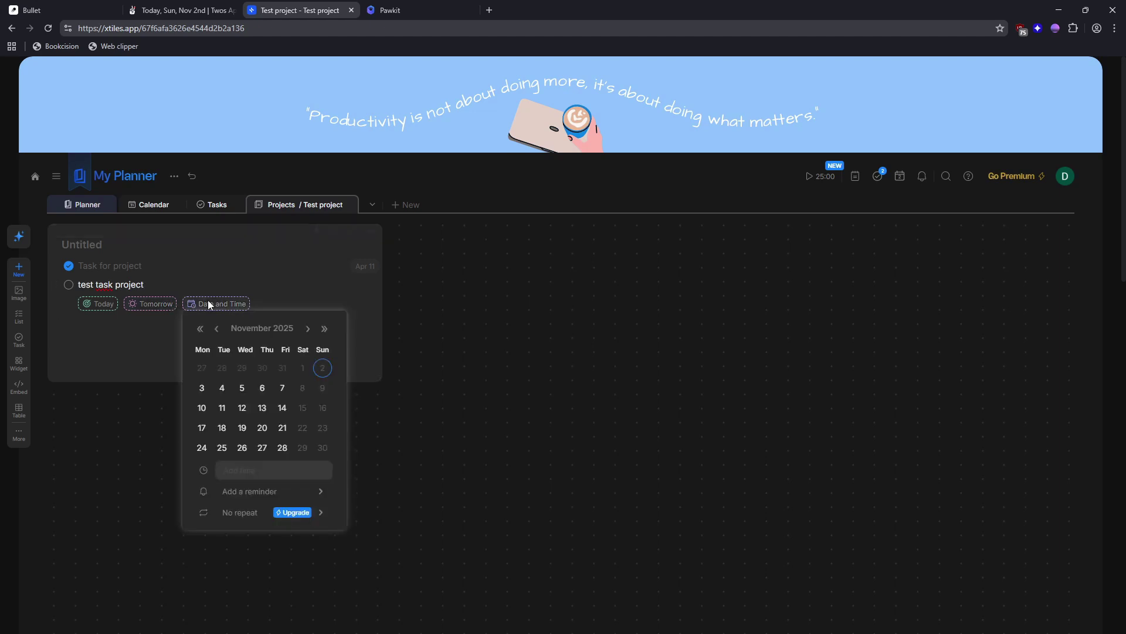
left_click(222, 407)
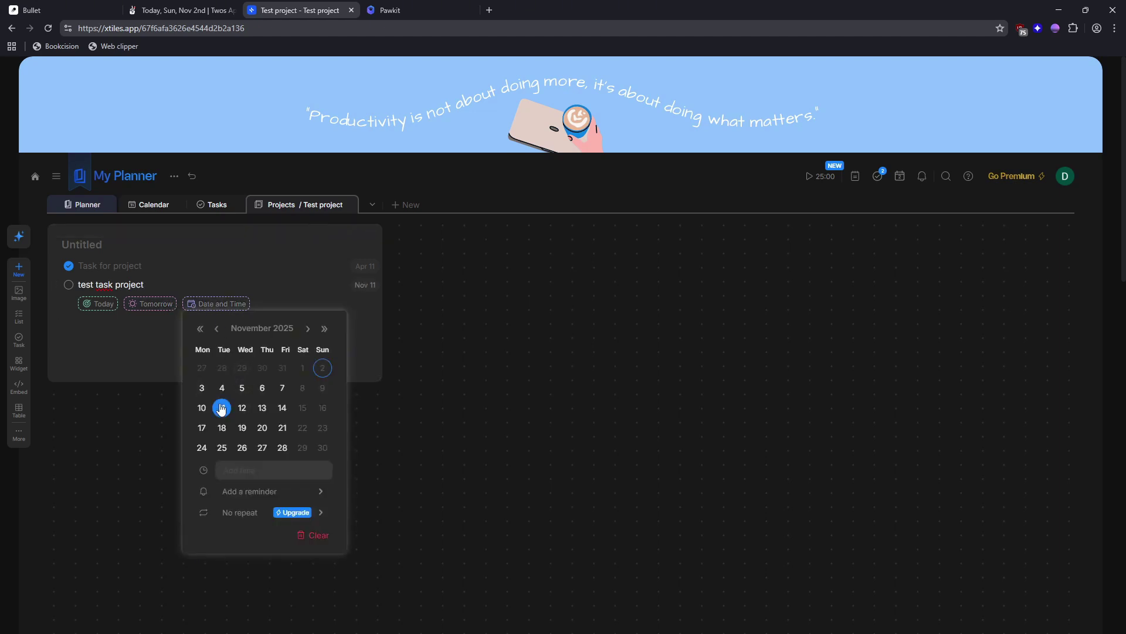
left_click(360, 333)
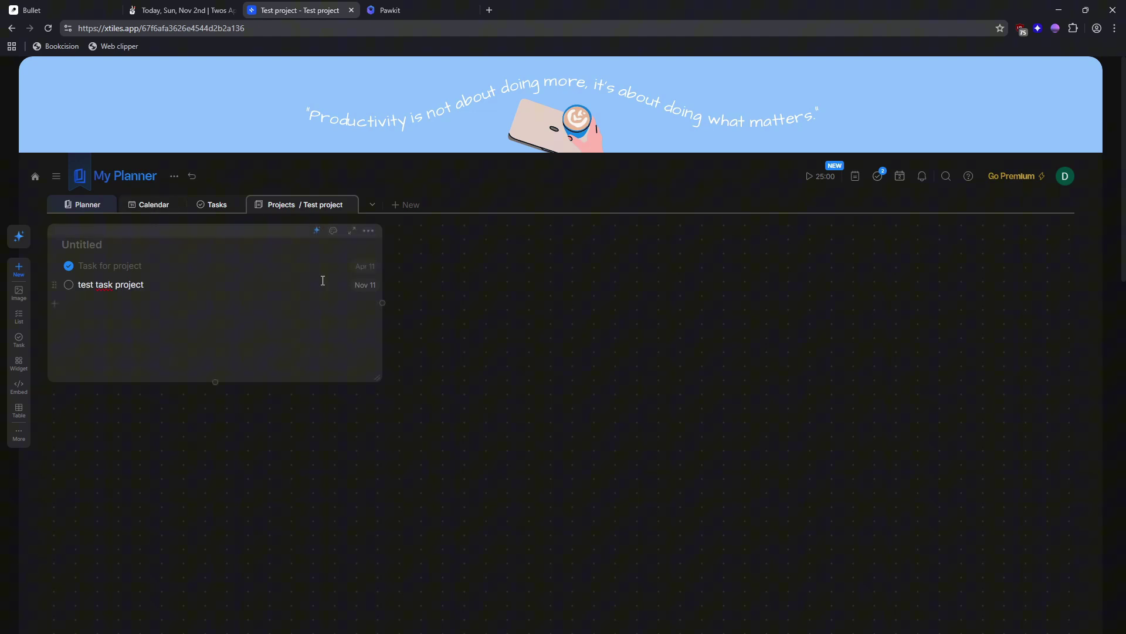
View the November task calendar with tasks on Nov 2, 7, 10 and 11, then return to Planner.
left_click(153, 205)
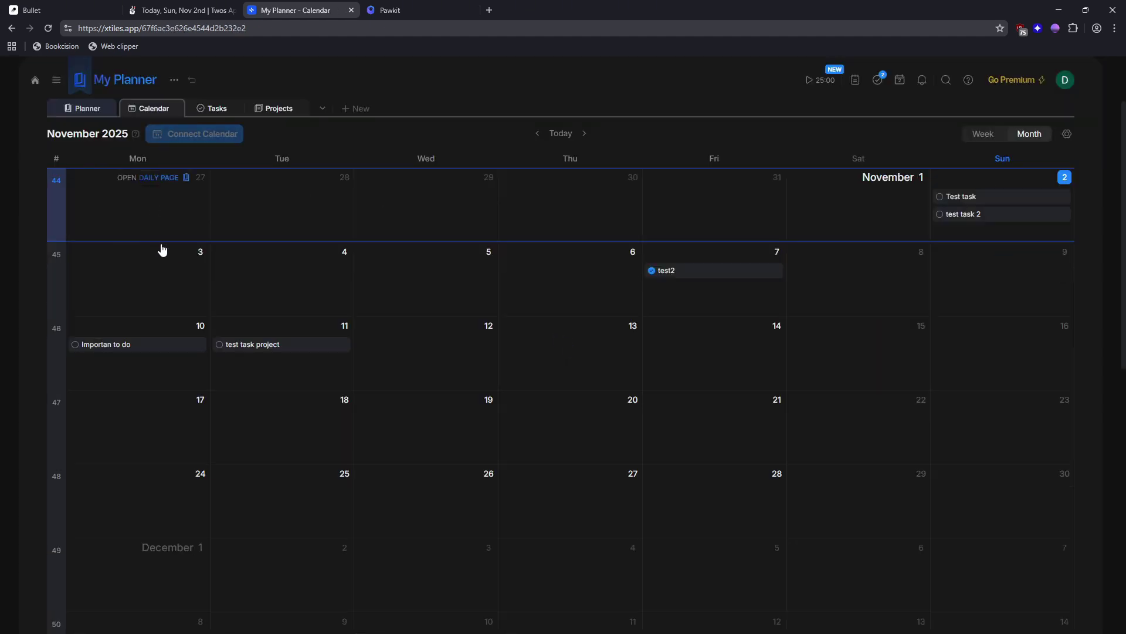
left_click(86, 111)
left_click(176, 231)
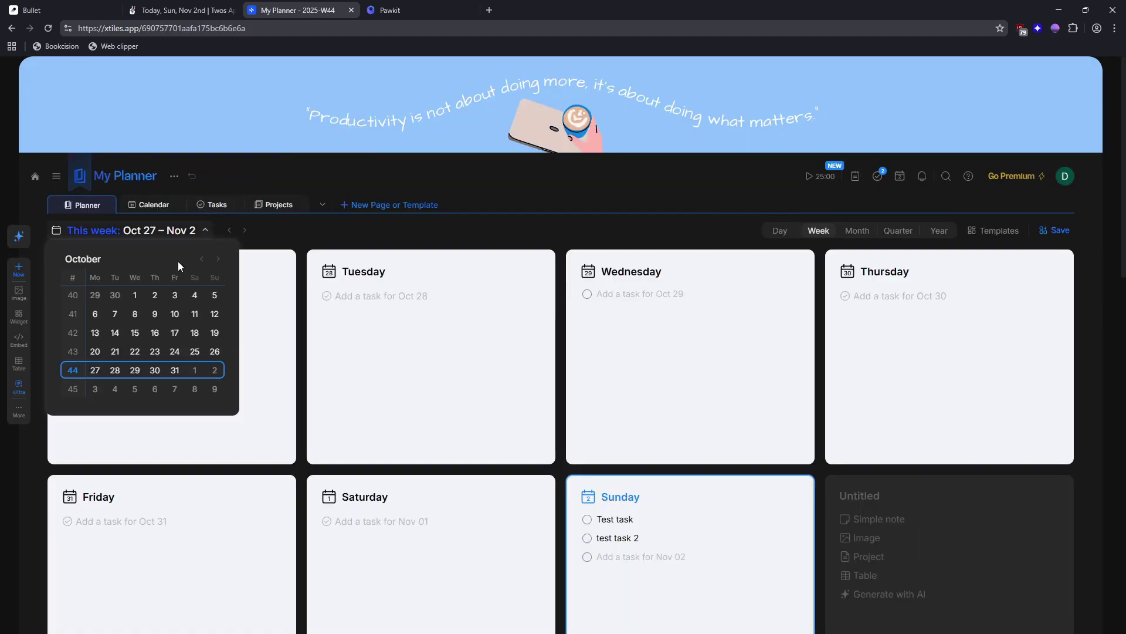
left_click(152, 204)
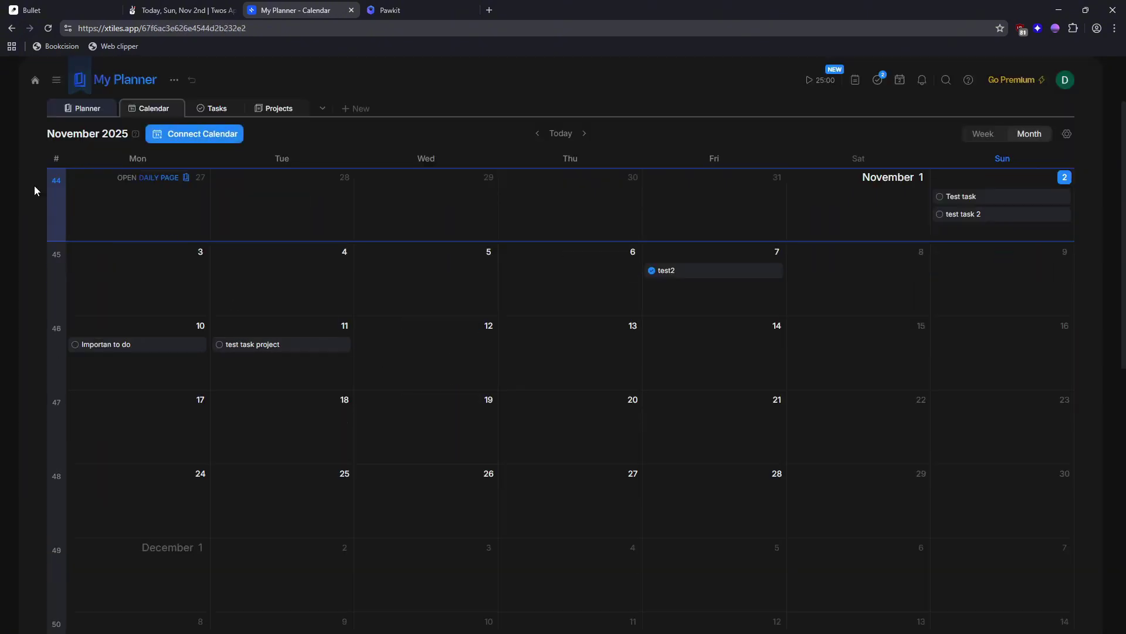
left_click(91, 109)
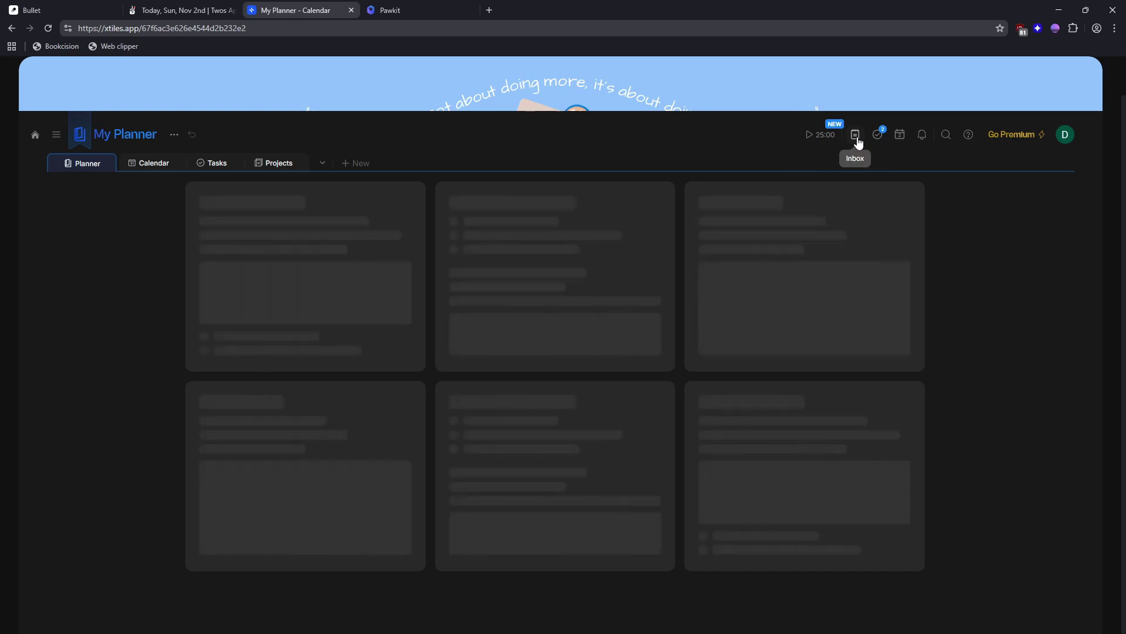
left_click(857, 136)
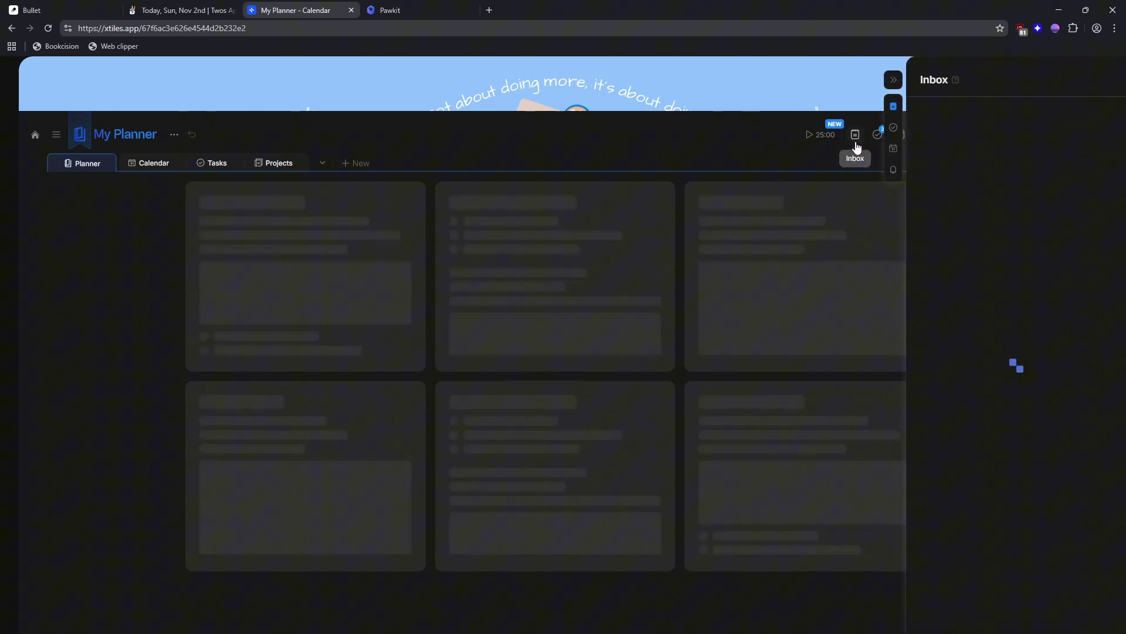
left_click(893, 80)
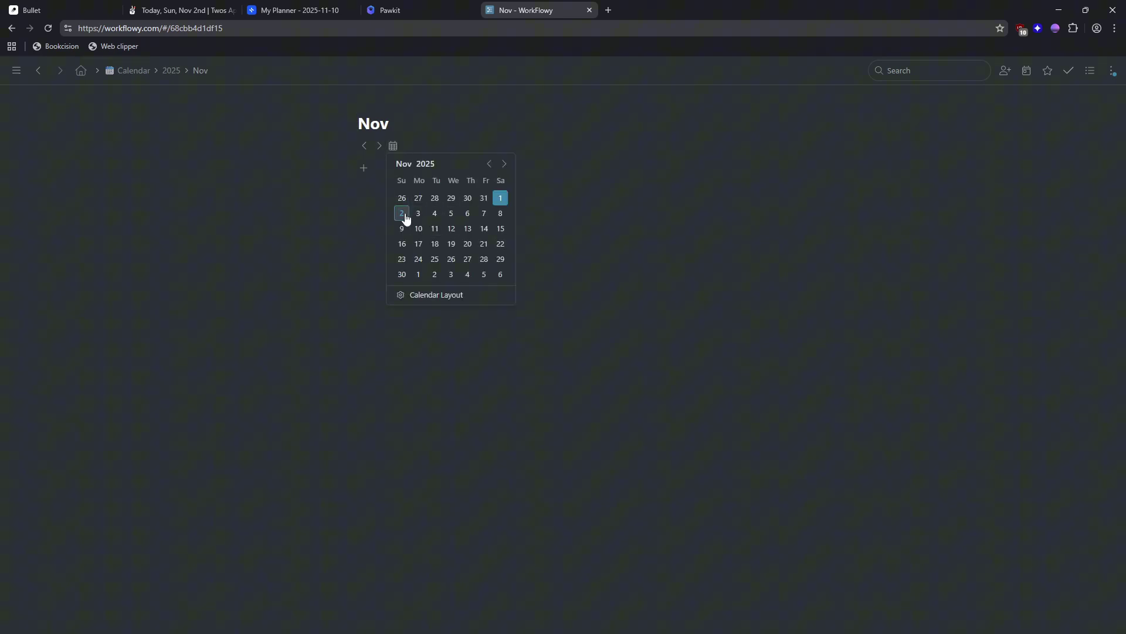
left_click(402, 214)
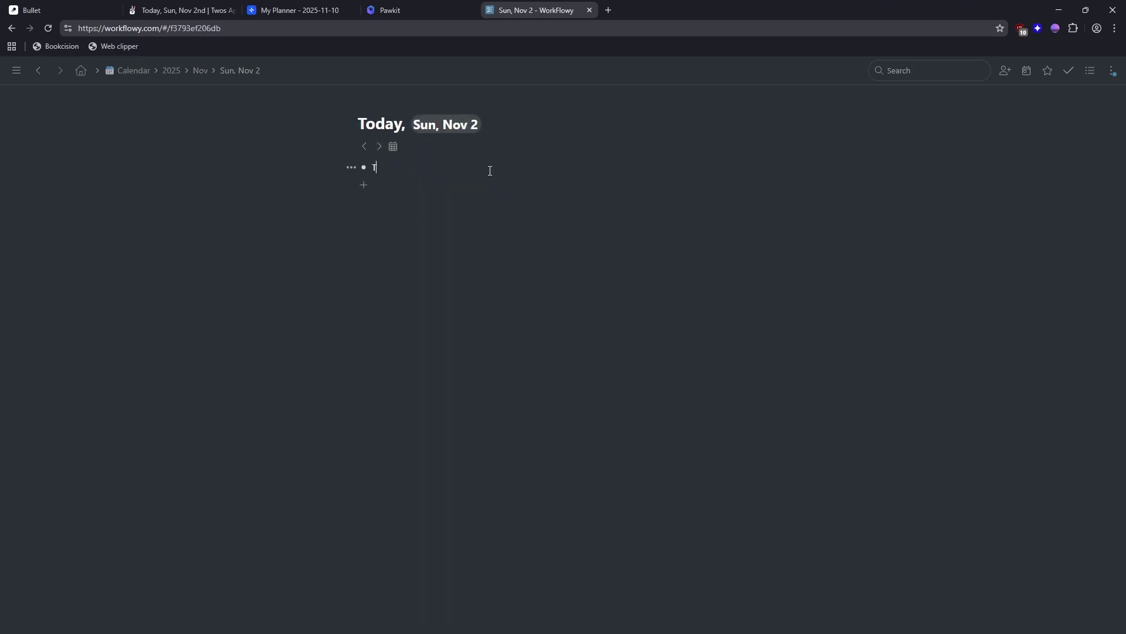